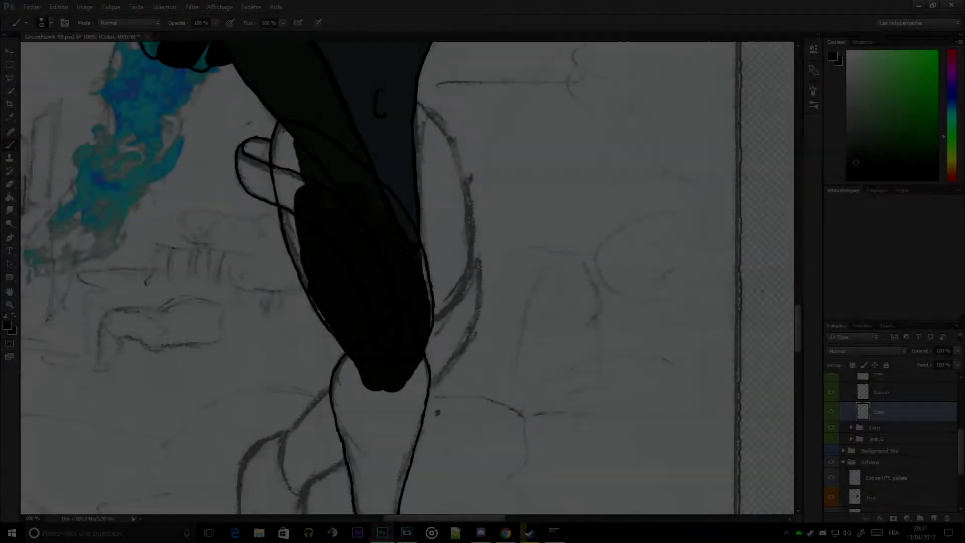
Step: With a smaller brush, paint C.Cuisse dark grey along its left edge and over the green band
scroll(402, 277, down, 3)
scroll(402, 276, down, 5)
scroll(402, 276, up, 8)
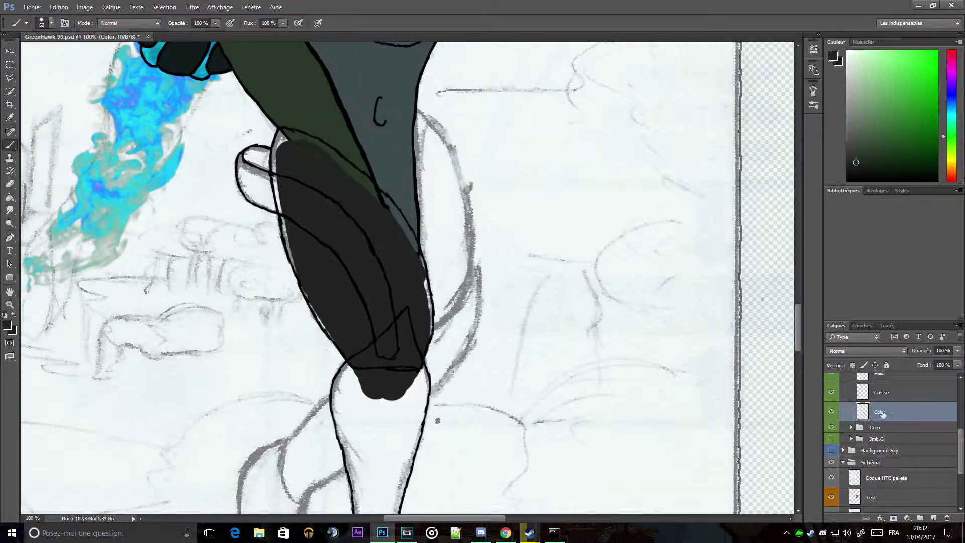
text(C.Cuisse)
scroll(302, 111, up, 2)
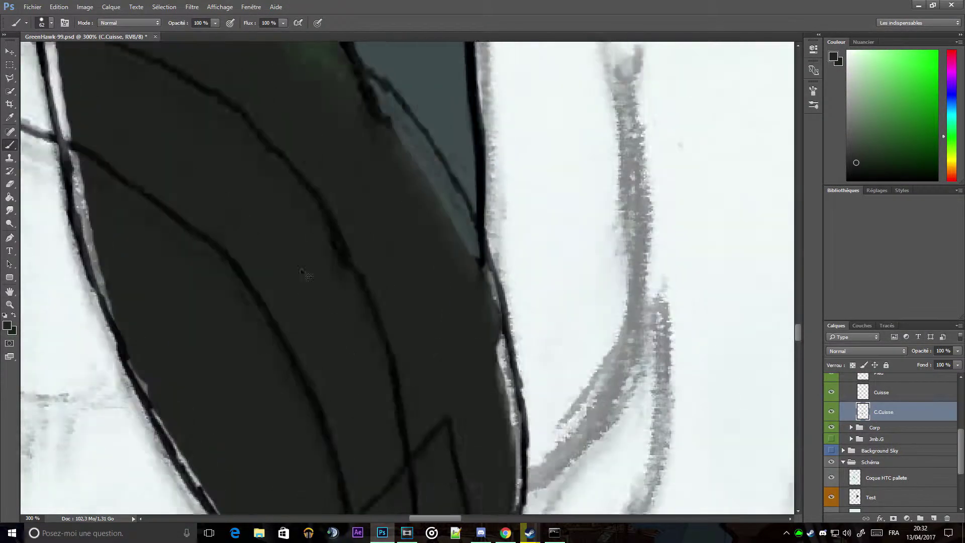
right_click(311, 209)
key(Return)
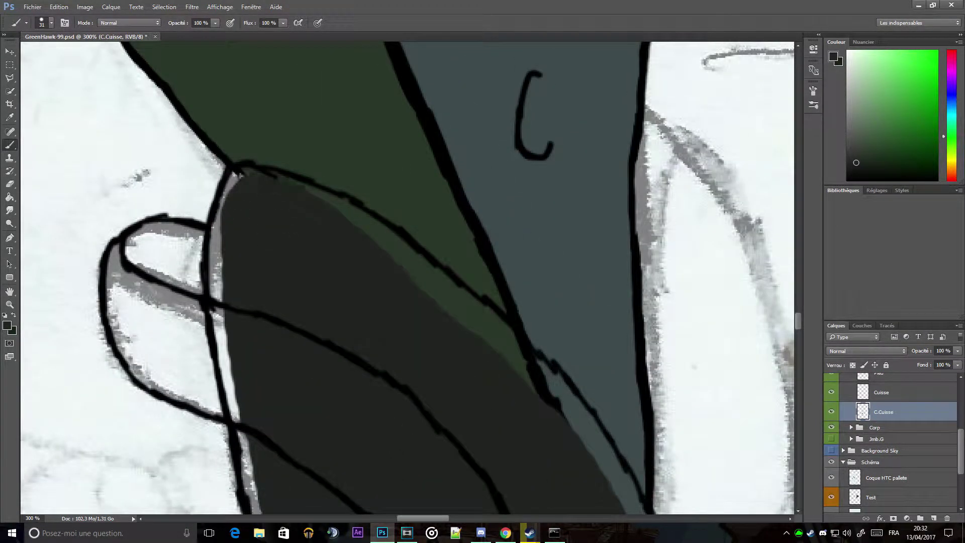
drag(215, 216, 242, 445)
mouse_move(310, 188)
mouse_down()
mouse_move(578, 448)
mouse_move(358, 378)
mouse_move(246, 139)
mouse_up()
Step: Erase stray dark paint past the thigh outline, then add a new empty layer above C.Cuisse
scroll(578, 447, down, 1)
key(e)
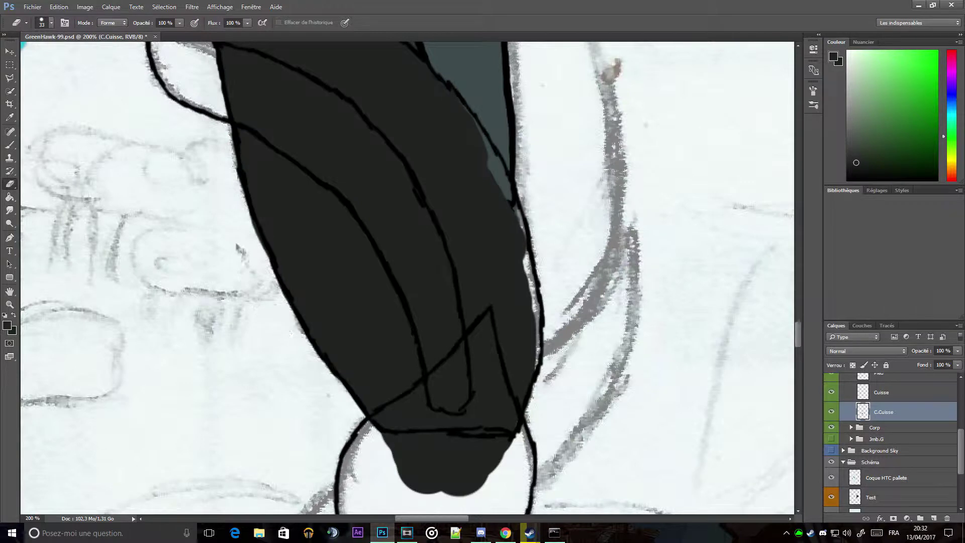
key(b)
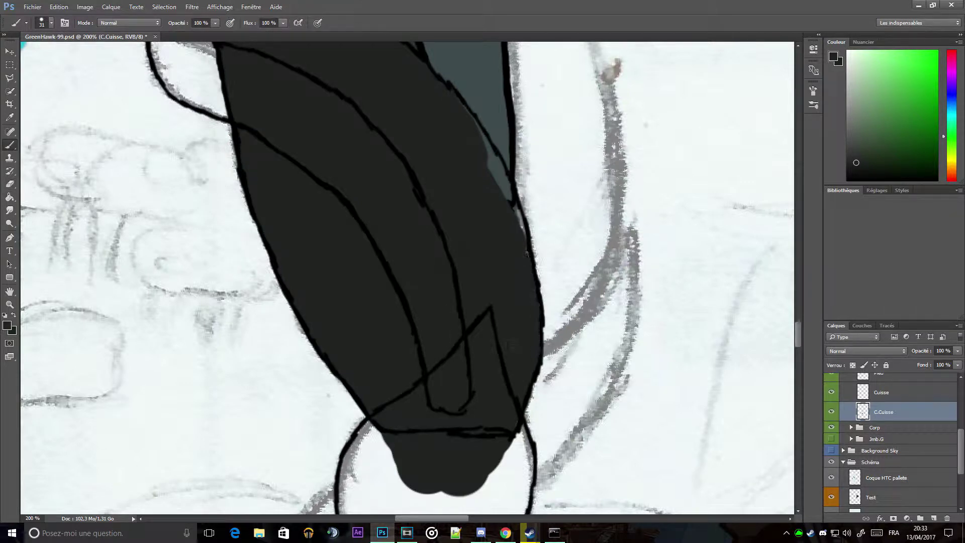
key(ctrl+shift+alt+n)
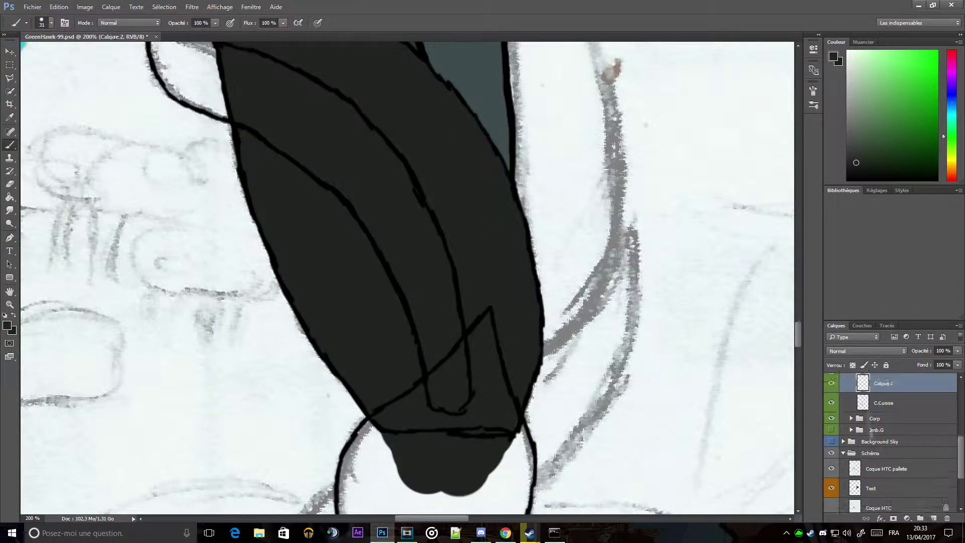
Step: Paint dark green down the left side of the knee
scroll(887, 408, up, 3)
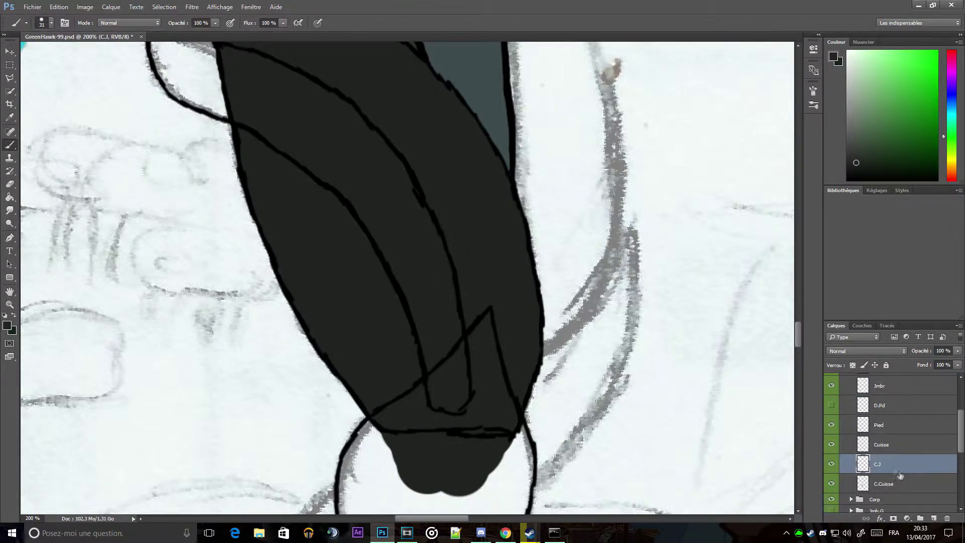
scroll(421, 338, down, 5)
mouse_move(438, 147)
mouse_down()
mouse_move(388, 269)
mouse_move(379, 324)
mouse_up()
scroll(896, 384, up, 2)
scroll(896, 383, up, 4)
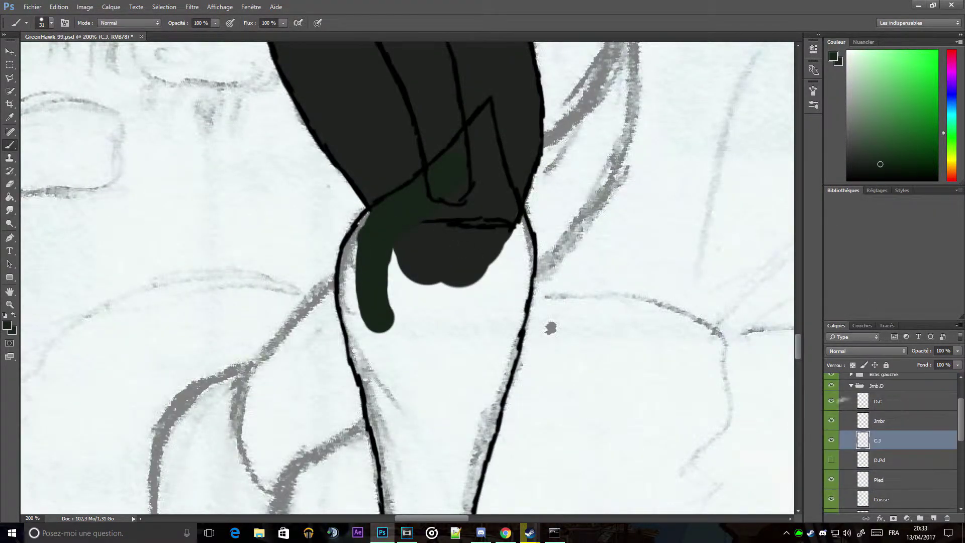
Step: Move the C.J layer above D.C and fill the lower knee with dark green
click(887, 414)
drag(889, 431, 889, 407)
scroll(409, 278, up, 3)
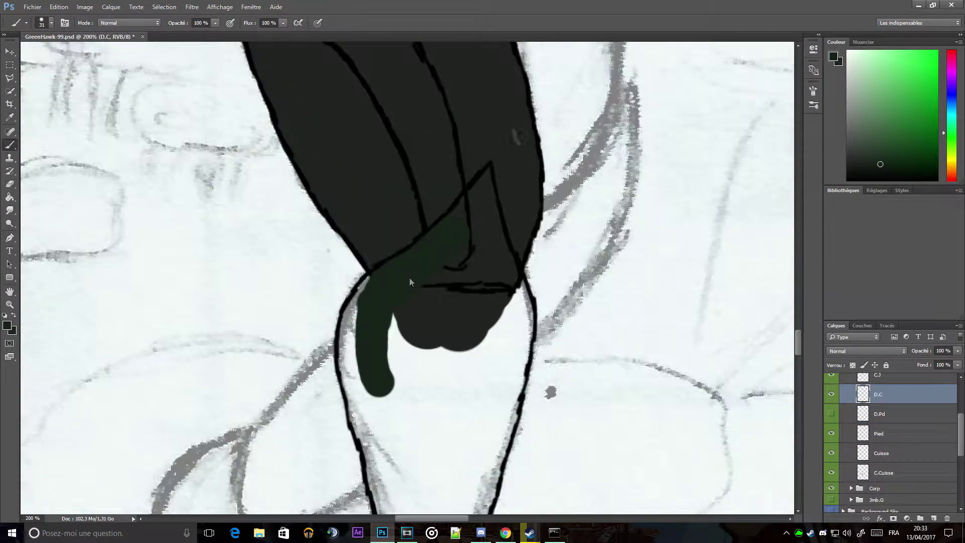
mouse_move(351, 297)
mouse_down()
mouse_move(352, 402)
mouse_move(427, 382)
mouse_move(503, 291)
mouse_move(523, 352)
mouse_up()
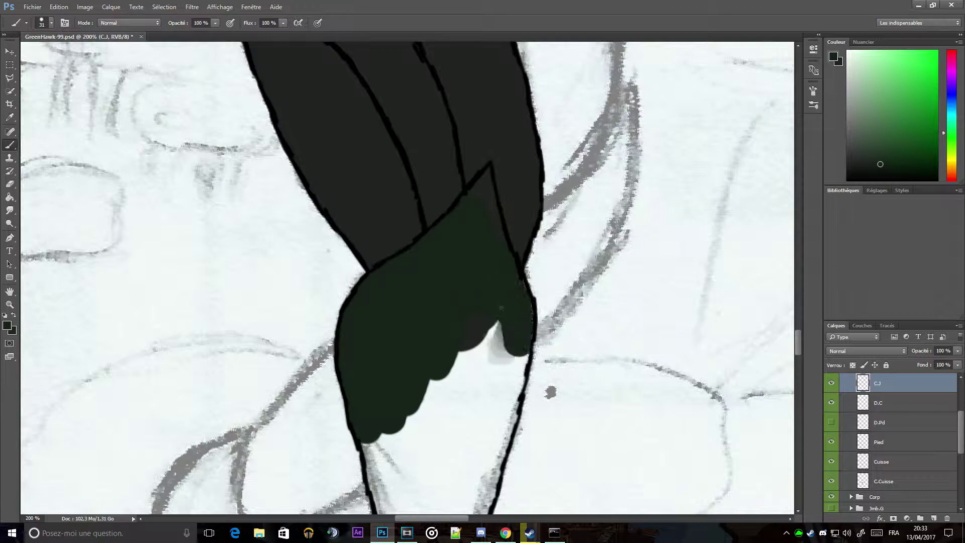
mouse_move(486, 318)
mouse_down()
mouse_move(493, 417)
mouse_move(442, 452)
mouse_up()
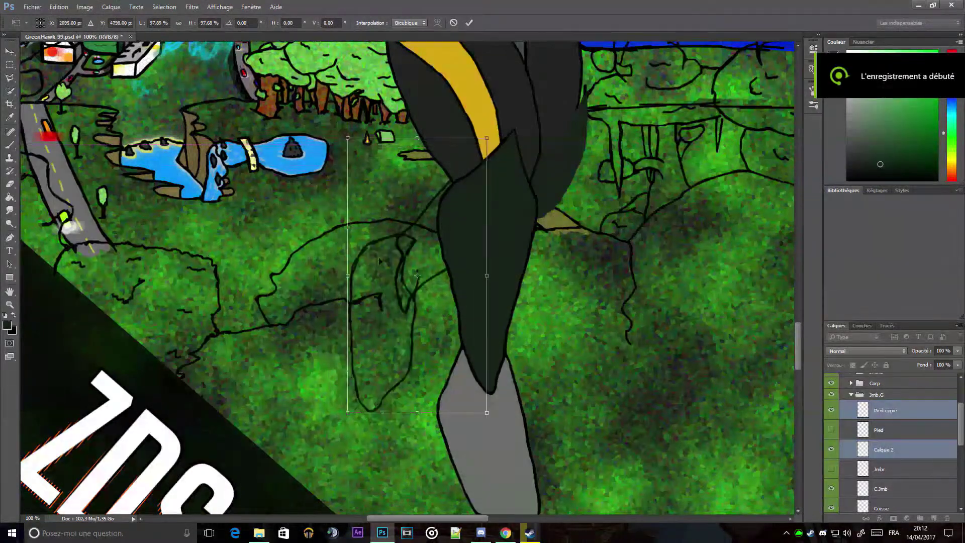
Step: Scale the leg piece down slightly and apply the transformation
key(ctrl+minus)
key(ctrl+minus)
drag(377, 177, 382, 182)
scroll(383, 182, up, 2)
click(880, 469)
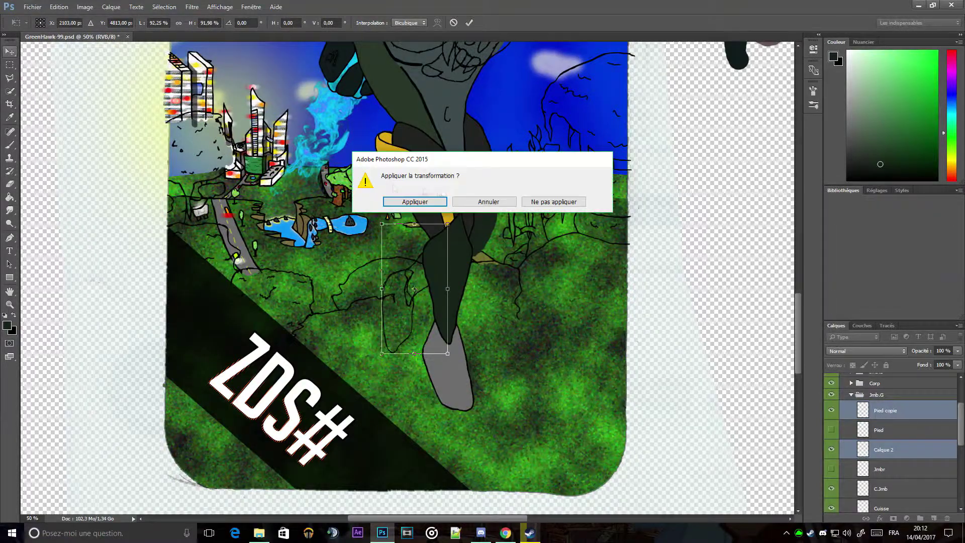
key(Return)
Step: Zoom in on the leg and set the eraser size to 93 px
key(ctrl+plus)
key(e)
right_click(455, 334)
text(93)
key(Return)
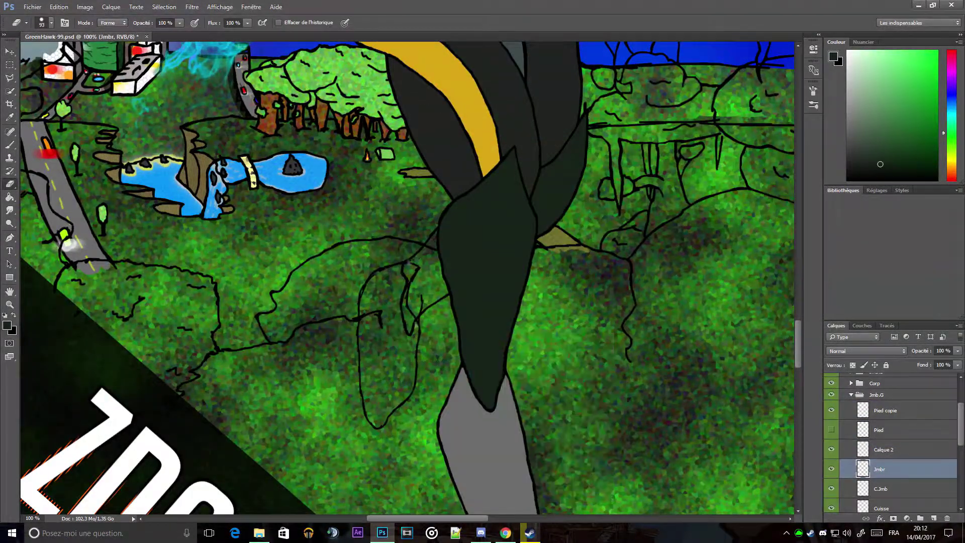
Step: Delete the Pied copie layer from the leg group
click(885, 429)
click(885, 411)
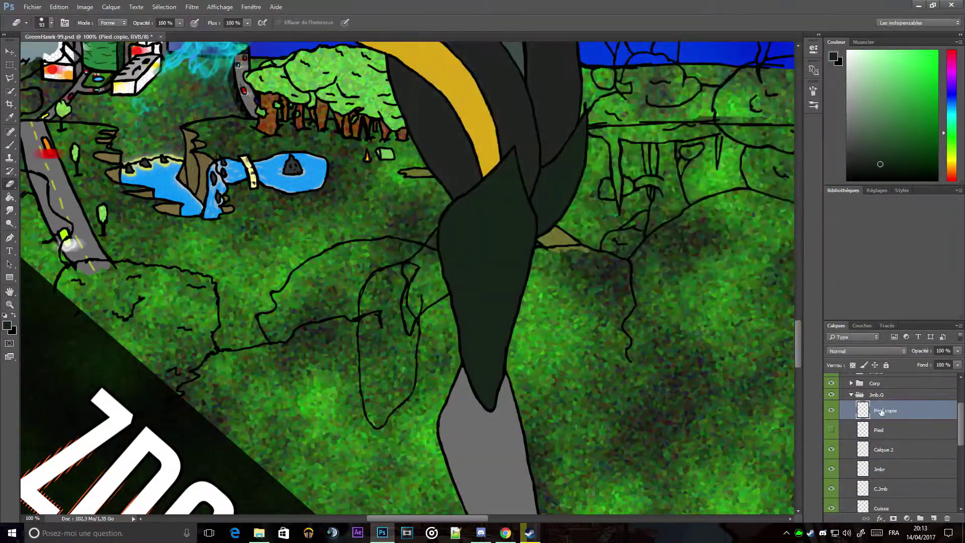
key(Escape)
key(ctrl+alt+z)
key(ctrl+alt+z)
Step: Rename the Calque 2 layer to C.JA
double_click(877, 427)
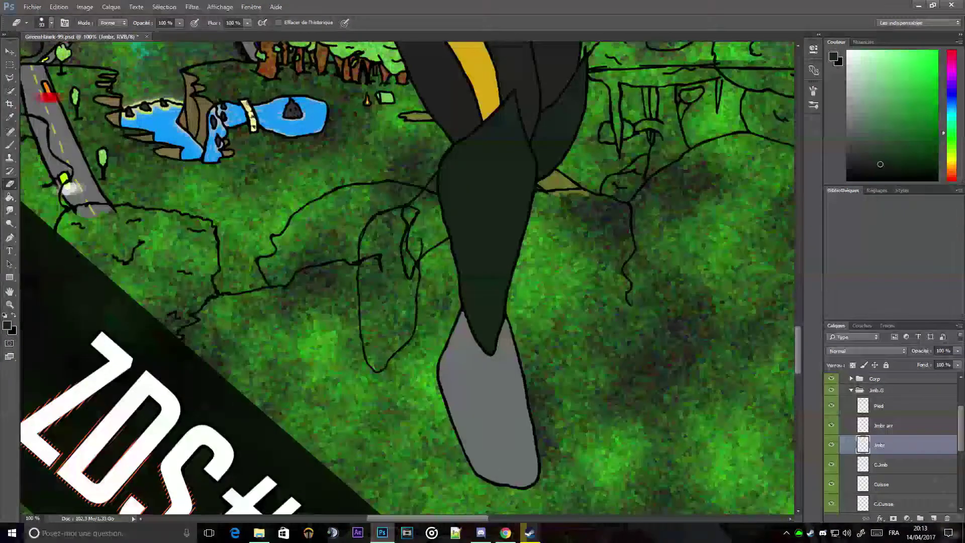
double_click(883, 383)
text(A)
key(Return)
key(ctrl+plus)
key(ctrl+plus)
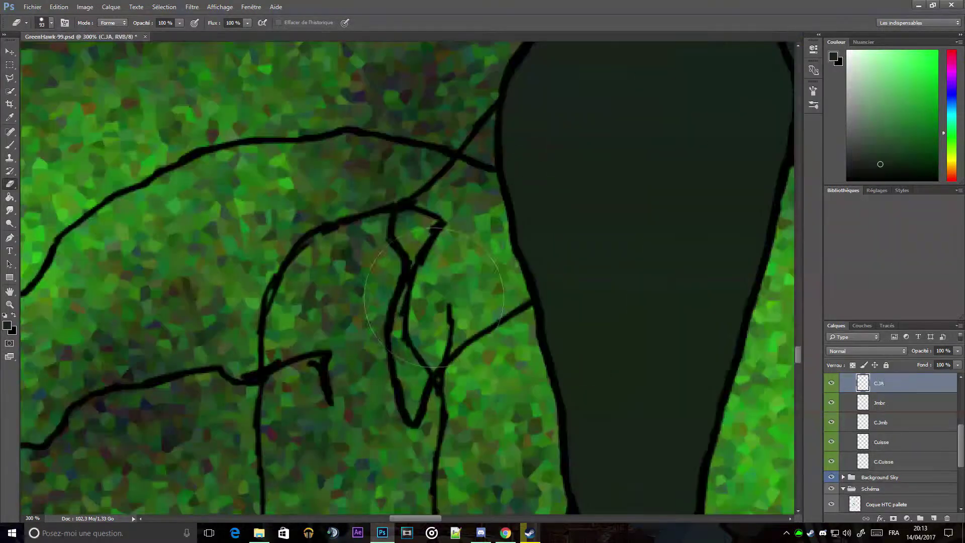
Step: Paint dark green along the left of the leg outline, extending it downward
key(b)
right_click(499, 261)
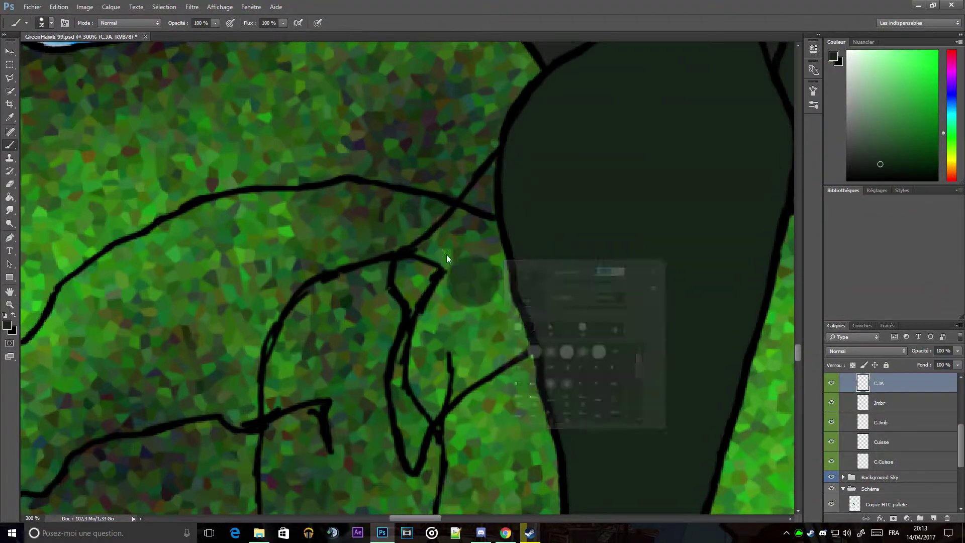
drag(453, 272, 490, 166)
drag(450, 224, 438, 387)
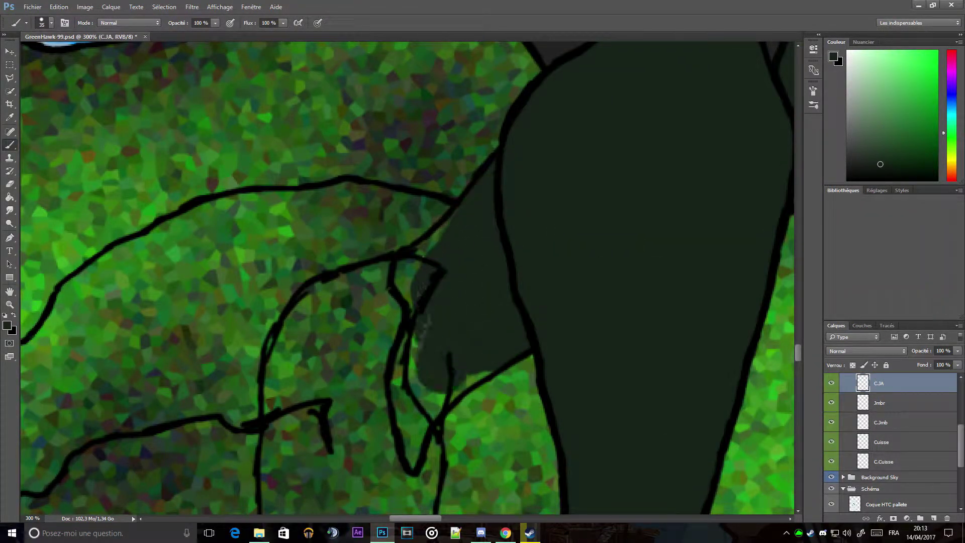
Step: Rename the C.JA layer to Pied
double_click(879, 383)
text(Pied)
key(Return)
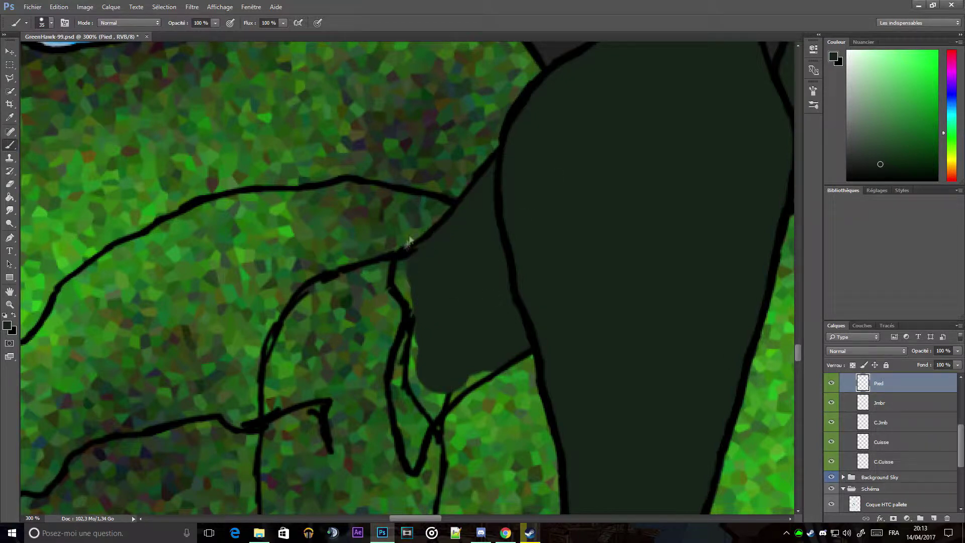
Step: Extend the dark fill down between the outlines using a 12 px brush
drag(409, 241, 420, 308)
right_click(450, 327)
drag(568, 339, 508, 340)
drag(409, 392, 423, 433)
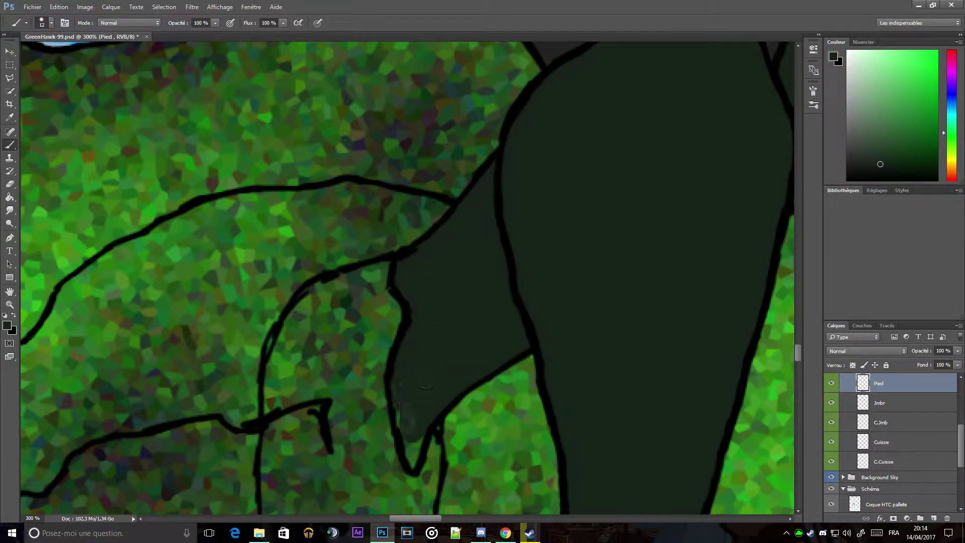
Step: At 500% zoom, make Jmbr arr the active layer with a 4 px brush
key(ctrl+plus)
key(ctrl+plus)
scroll(885, 438, up, 1)
click(837, 438)
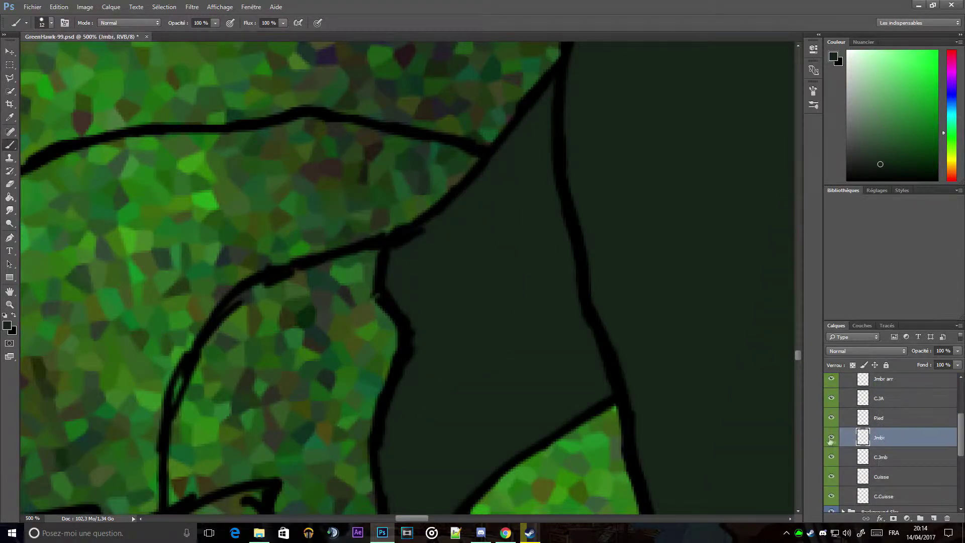
click(850, 379)
right_click(445, 298)
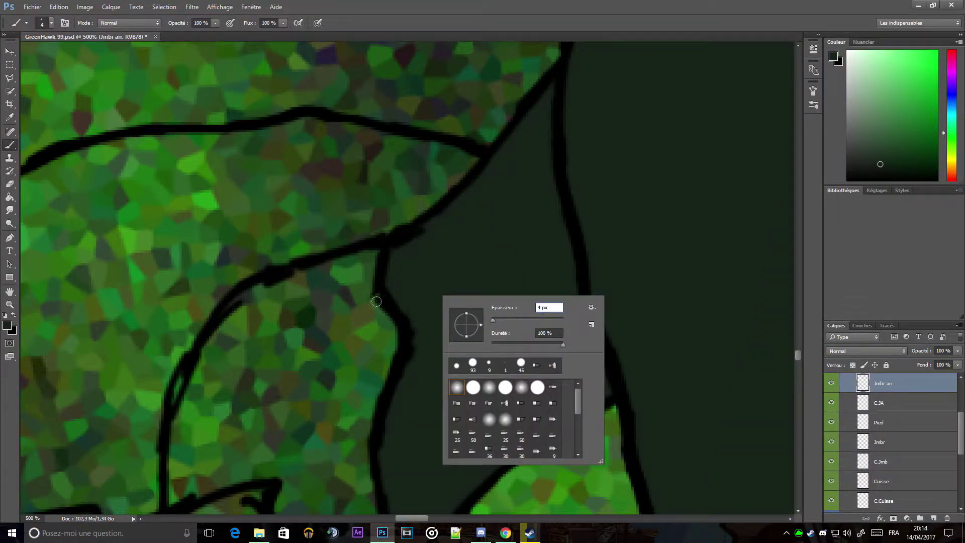
key(Return)
Step: Tidy the leg line work, alternating a 5 px eraser and the brush
key(e)
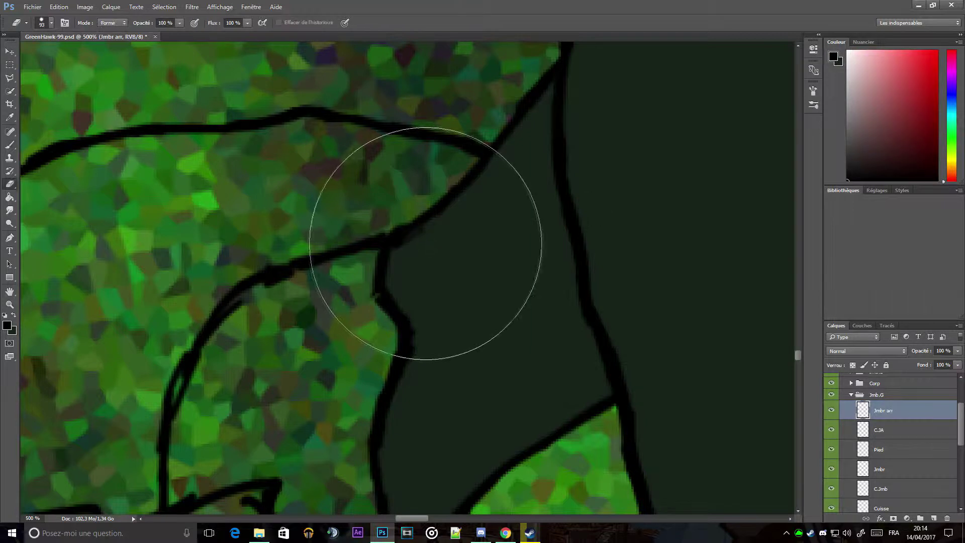
right_click(427, 236)
drag(487, 266, 419, 266)
key(Return)
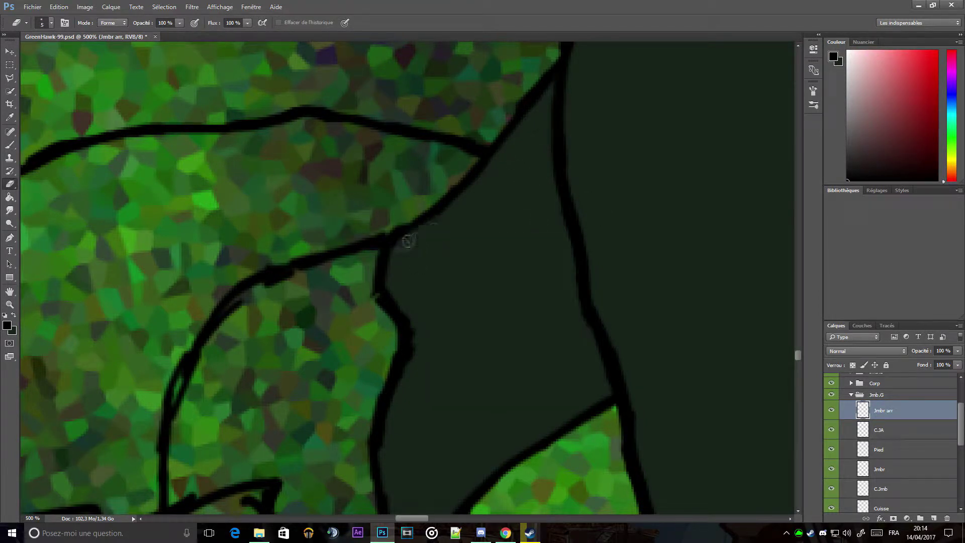
key(b)
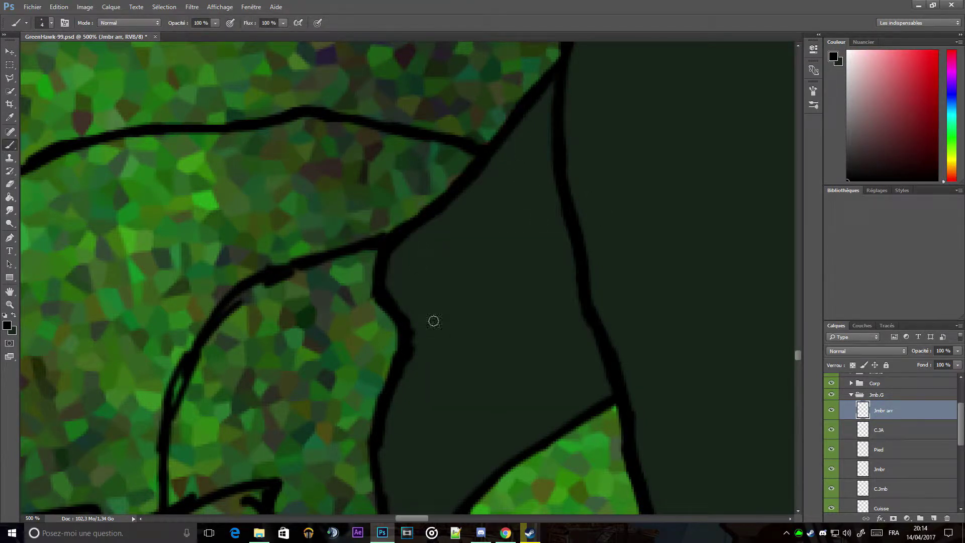
key(e)
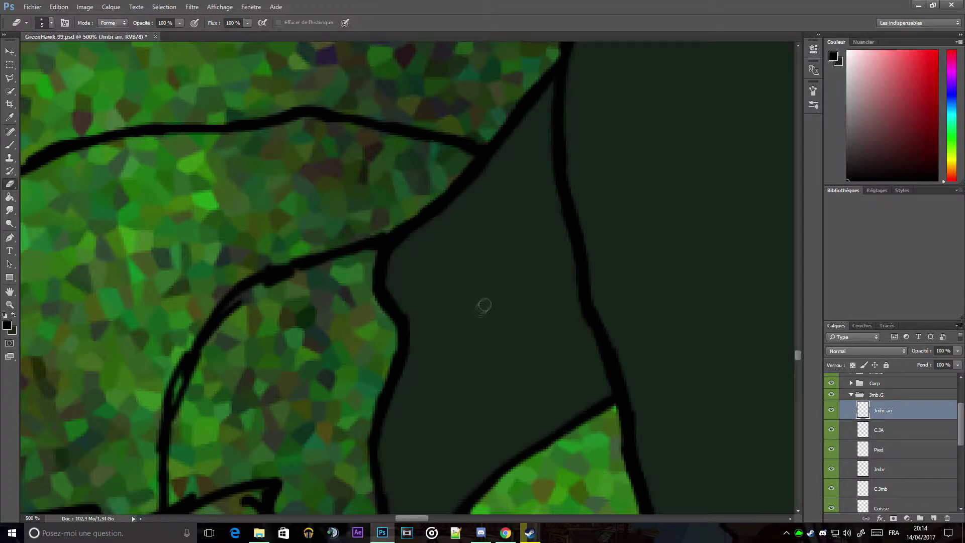
scroll(476, 314, down, 3)
key(b)
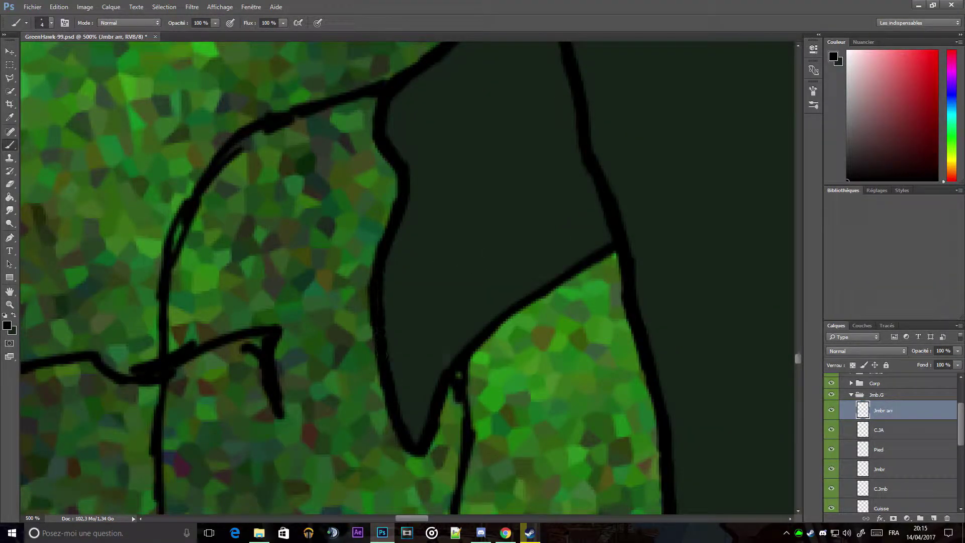
scroll(566, 231, down, 3)
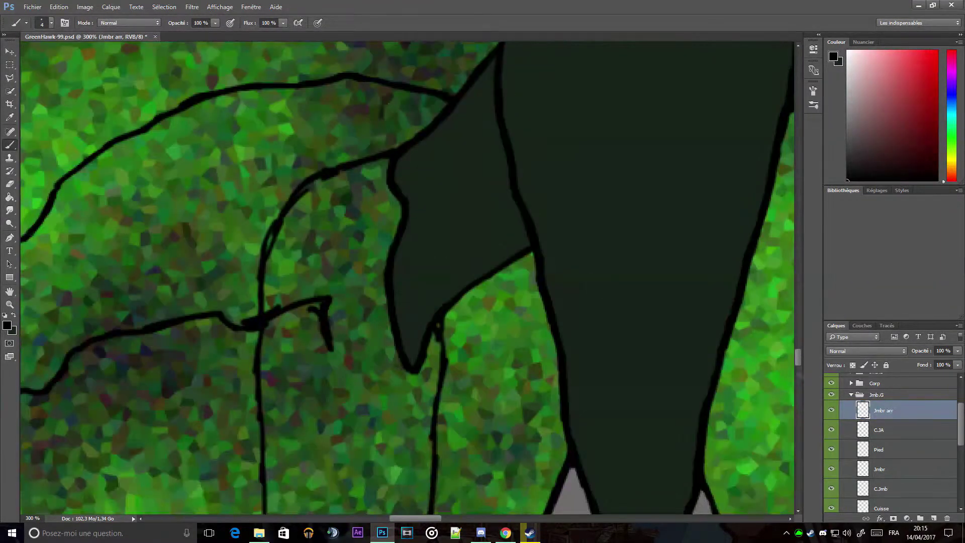
Step: Erase on the Pied layer and toggle its visibility to compare the lines
ctrl+alt+click(458, 205)
scroll(459, 205, up, 1)
scroll(458, 205, up, 2)
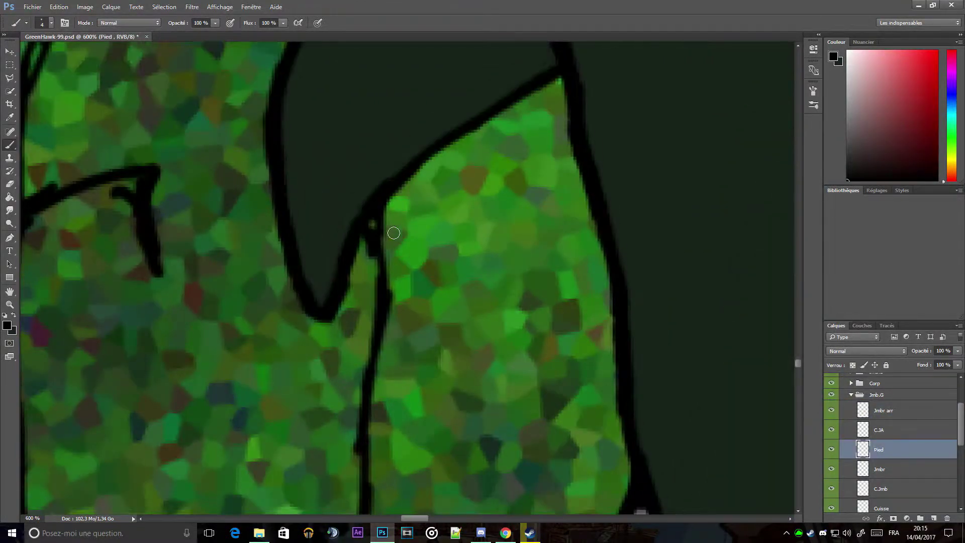
key(e)
scroll(372, 236, down, 2)
double_click(832, 418)
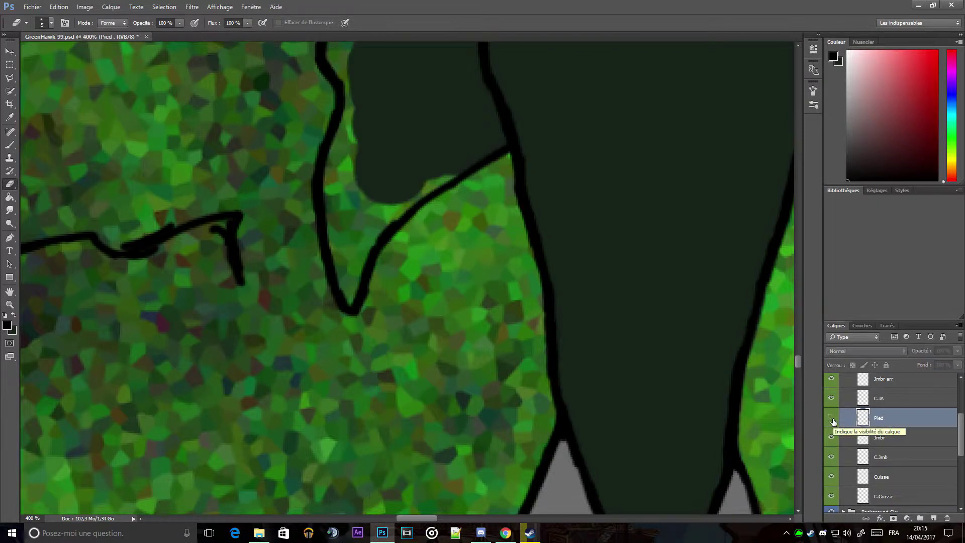
click(832, 419)
Step: Use the Quick Selection tool to select the dark fill overflowing the outline
key(w)
scroll(344, 167, up, 1)
scroll(366, 218, down, 1)
scroll(366, 219, up, 1)
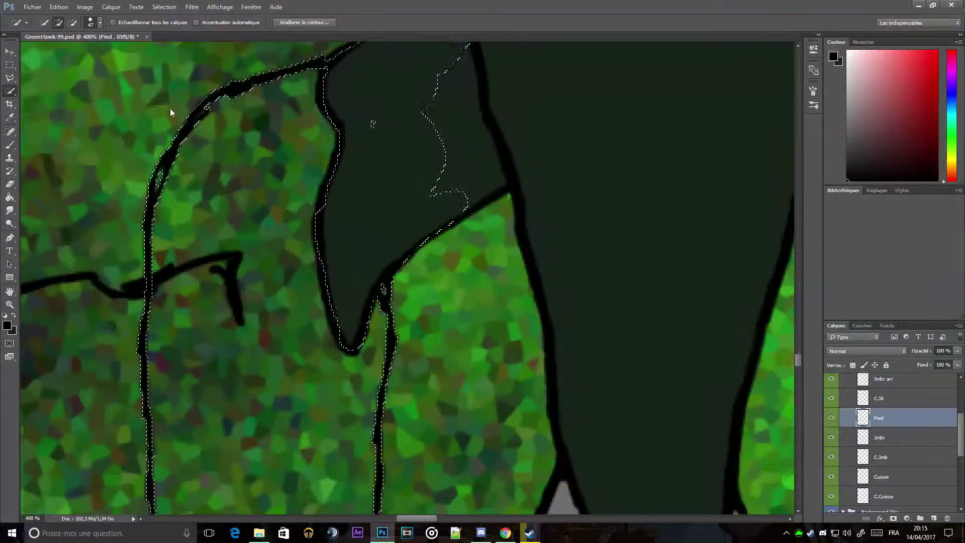
Step: Delete the selected stray dark fill and deselect
key(v)
key(Delete)
key(ctrl+d)
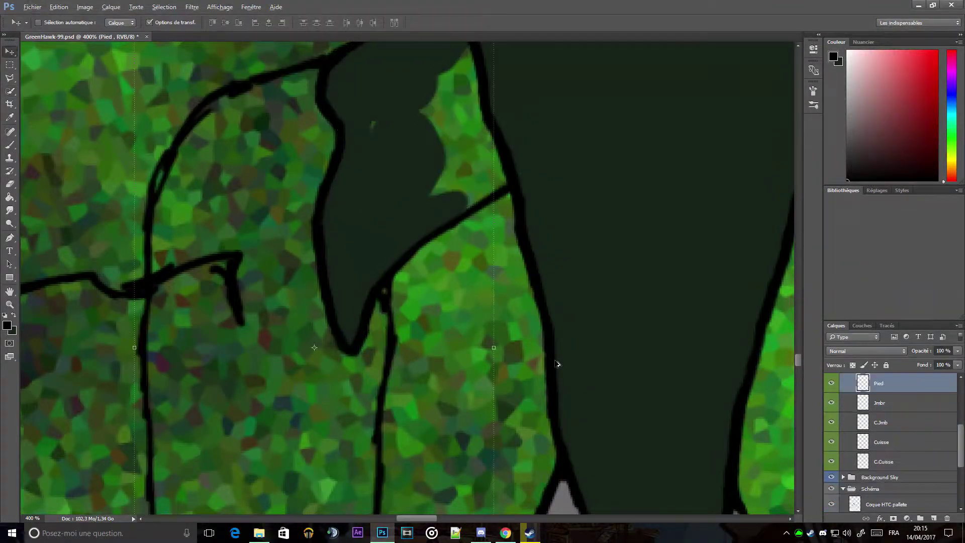
Step: Toggle the C.JA fill's visibility to check it, then select Jmbr arr
scroll(889, 437, up, 1)
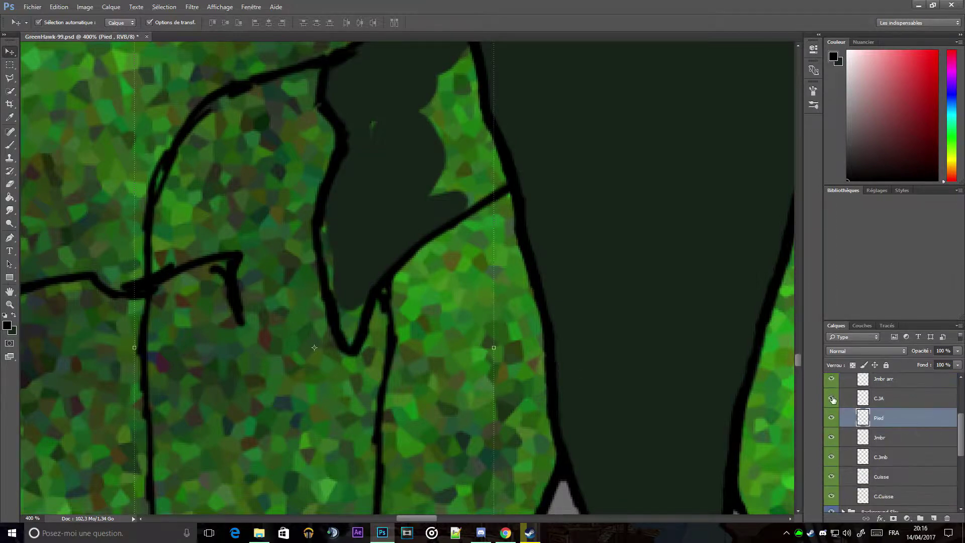
click(832, 409)
scroll(689, 394, up, 1)
click(832, 409)
click(885, 390)
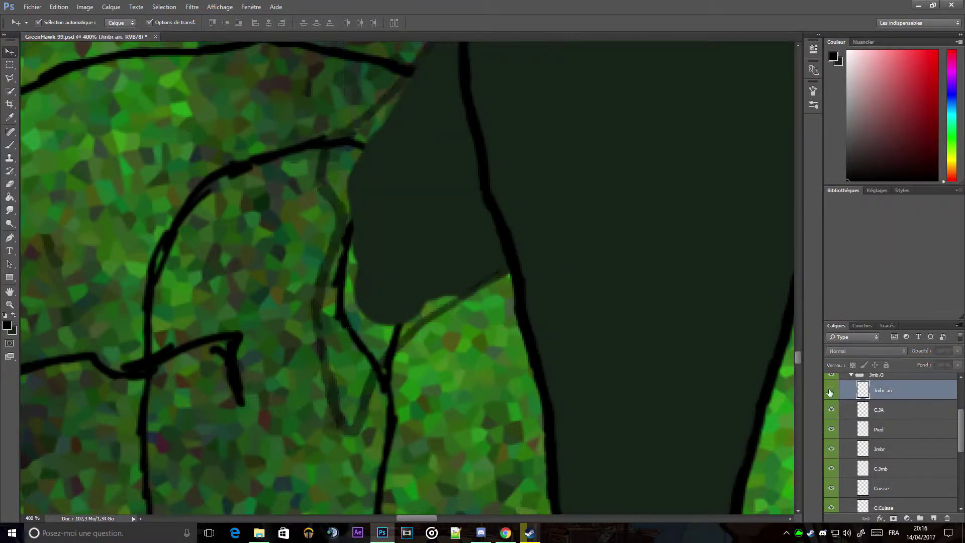
scroll(430, 274, up, 1)
scroll(430, 274, up, 2)
Step: Retrace the back leg's diagonal black outline on Jmbr arr
key(b)
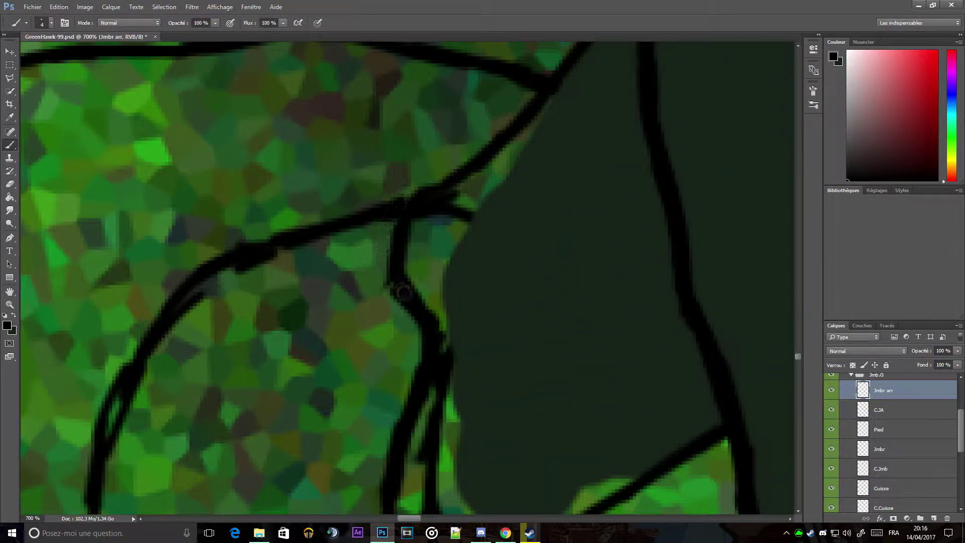
key(e)
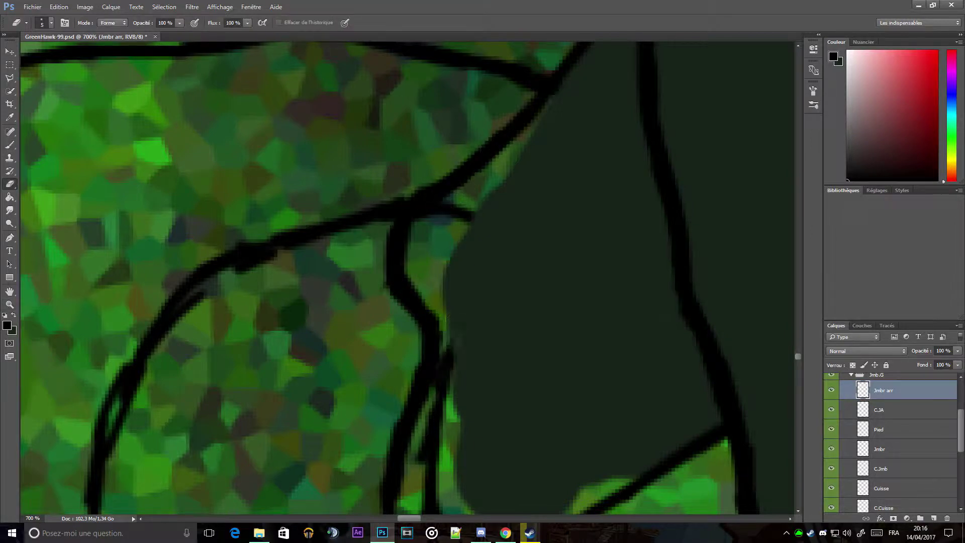
scroll(480, 270, down, 2)
key(b)
key(e)
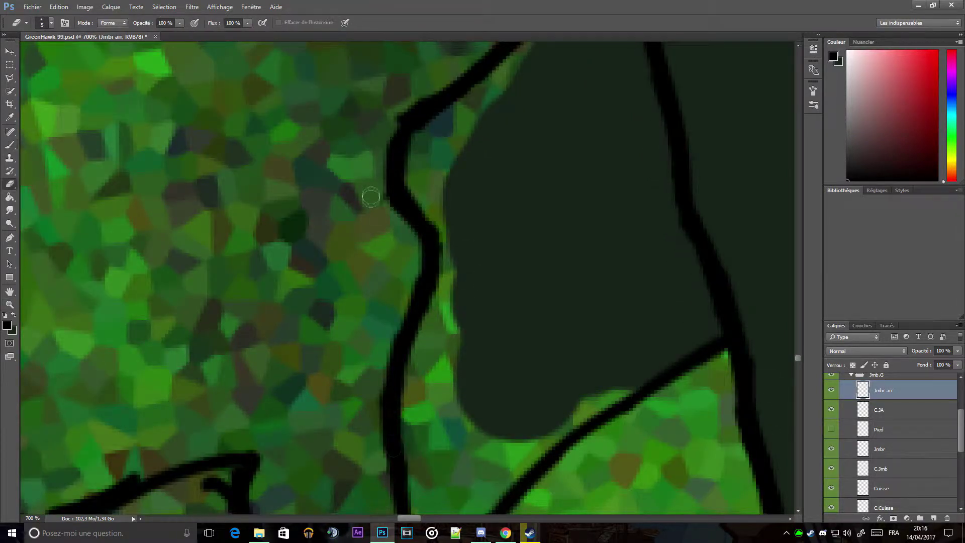
scroll(613, 240, down, 4)
key(b)
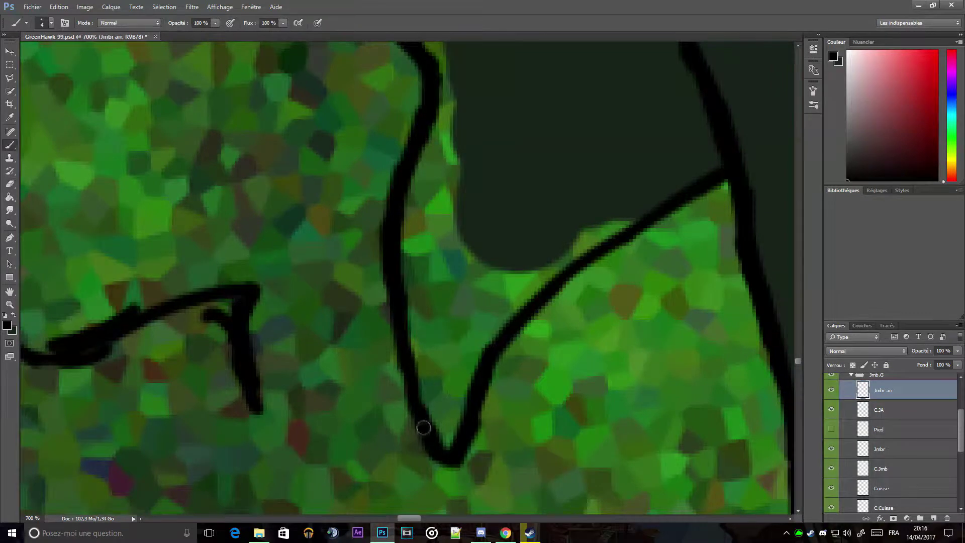
drag(452, 450, 543, 296)
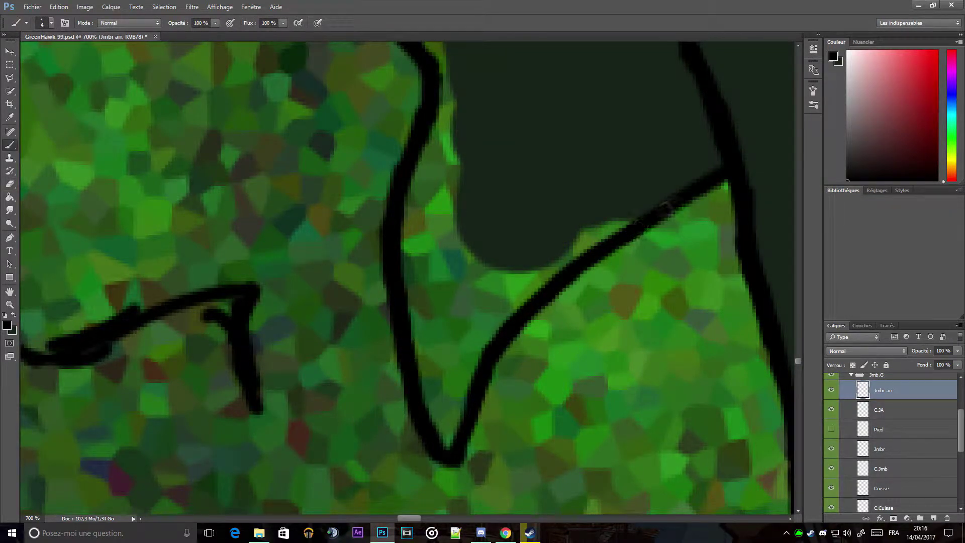
scroll(666, 206, up, 3)
Step: On C.JA, enlarge the brush and cover green gaps along the left outline in dark green
alt+click(497, 207)
key(alt+bracketleft)
right_click(498, 207)
drag(598, 218, 618, 218)
key(Return)
mouse_move(437, 234)
mouse_down()
mouse_move(425, 189)
mouse_move(470, 79)
mouse_move(406, 362)
mouse_move(517, 377)
mouse_move(463, 413)
mouse_up()
Step: Fill the remaining green gaps at the leg's bottom and top, then return to Jmbr arr
scroll(463, 414, down, 3)
drag(483, 382, 462, 315)
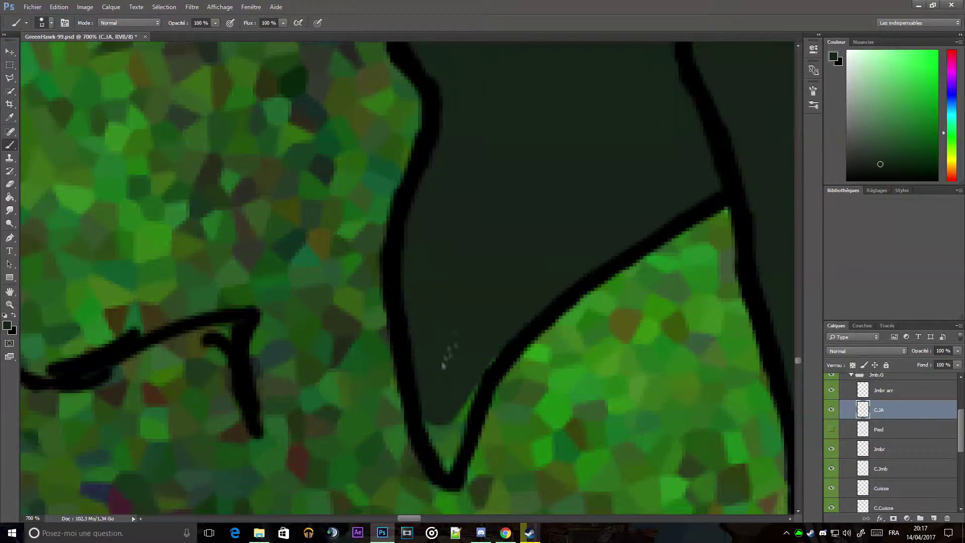
drag(490, 362, 443, 462)
scroll(466, 280, up, 5)
drag(490, 189, 566, 68)
scroll(566, 68, down, 4)
key(alt+])
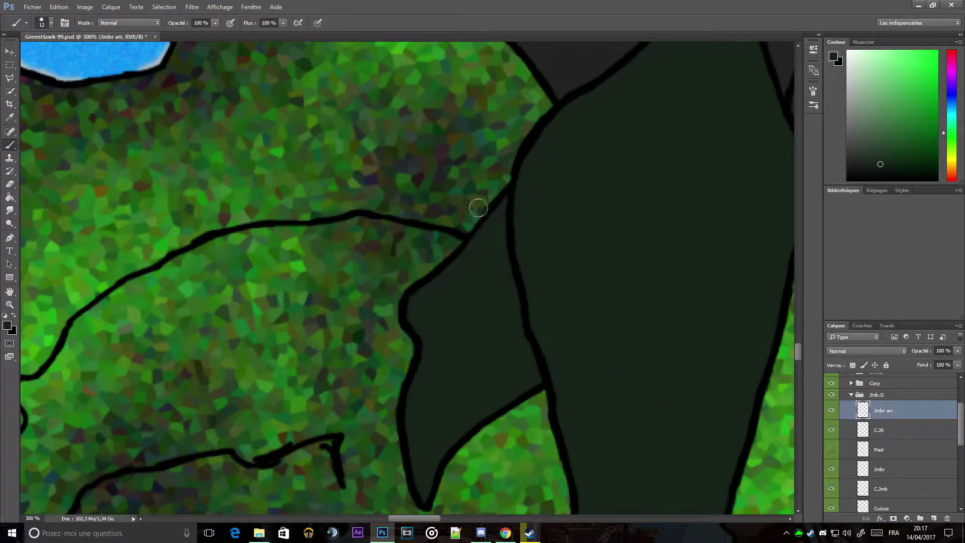
key(e)
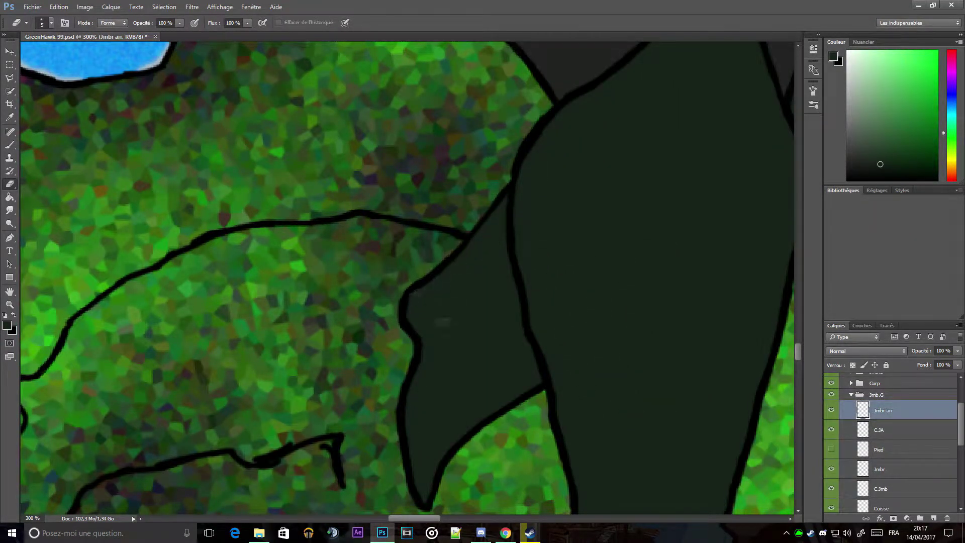
Step: Make black the brush colour and add a new empty layer named C.Pied
key(x)
key(b)
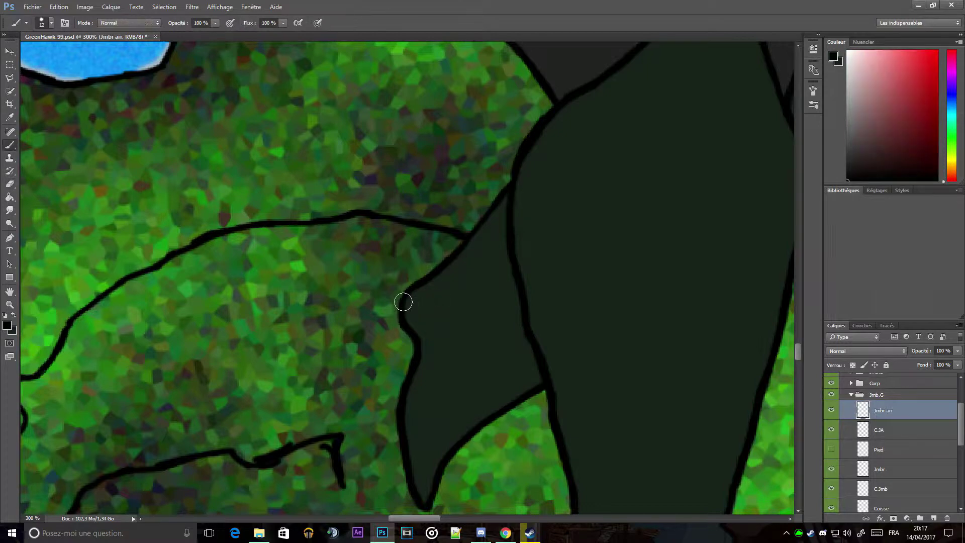
scroll(442, 362, down, 3)
click(831, 449)
click(934, 519)
double_click(885, 383)
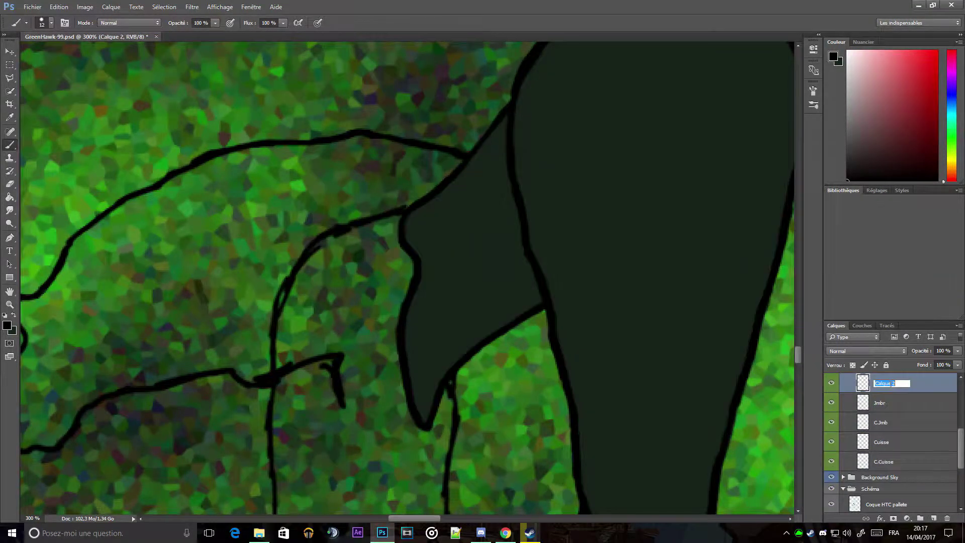
Step: Adjust the brush size and make the Pied outline layer active for painting
scroll(446, 277, down, 3)
right_click(446, 277)
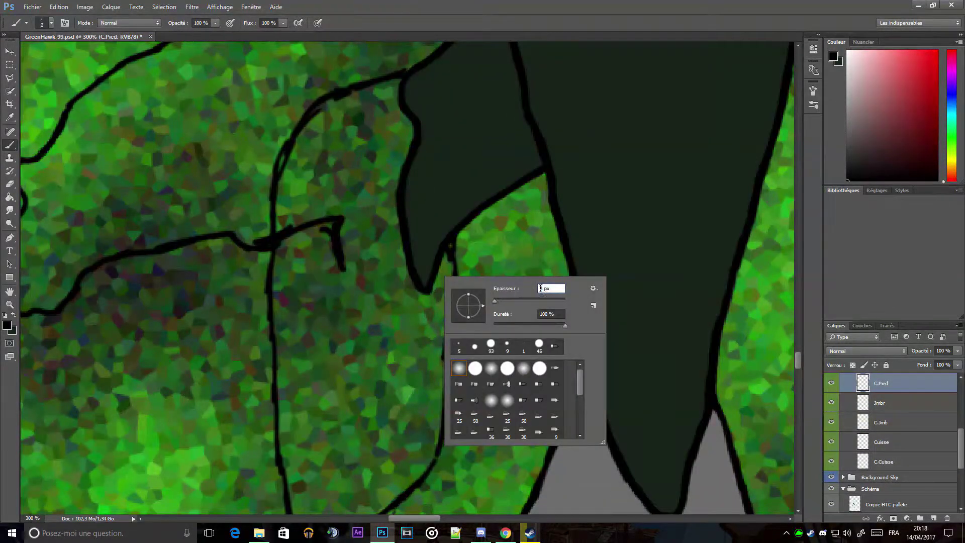
key(Escape)
scroll(459, 239, up, 3)
scroll(459, 238, up, 2)
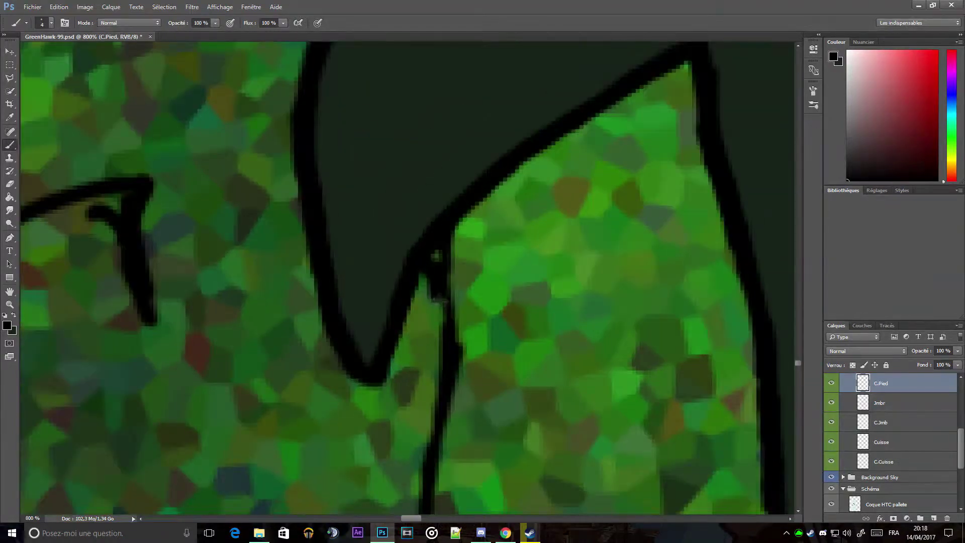
key(e)
scroll(443, 226, up, 1)
key(alt+bracketright)
key(b)
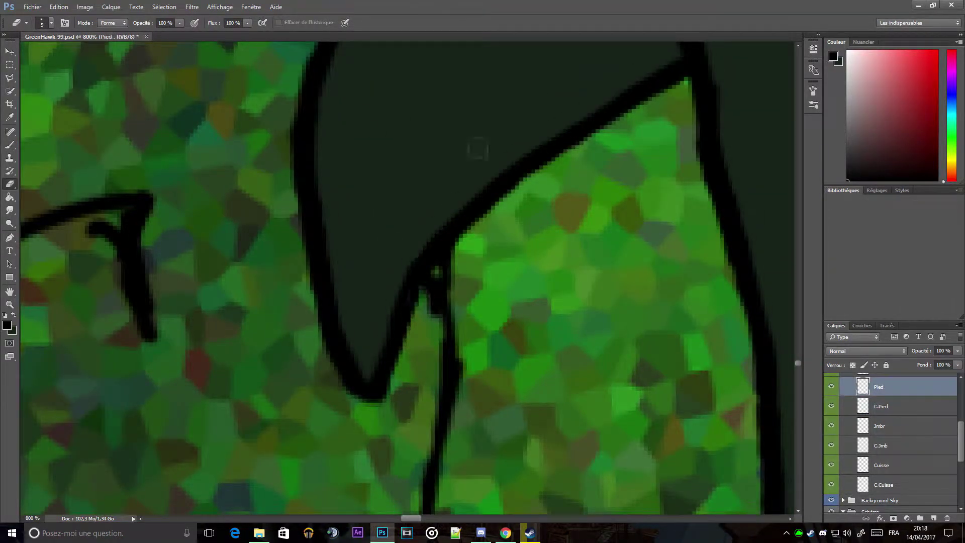
Step: Thicken the forked line where the lines meet, then erase along its left edge
drag(453, 361, 442, 223)
scroll(442, 222, down, 3)
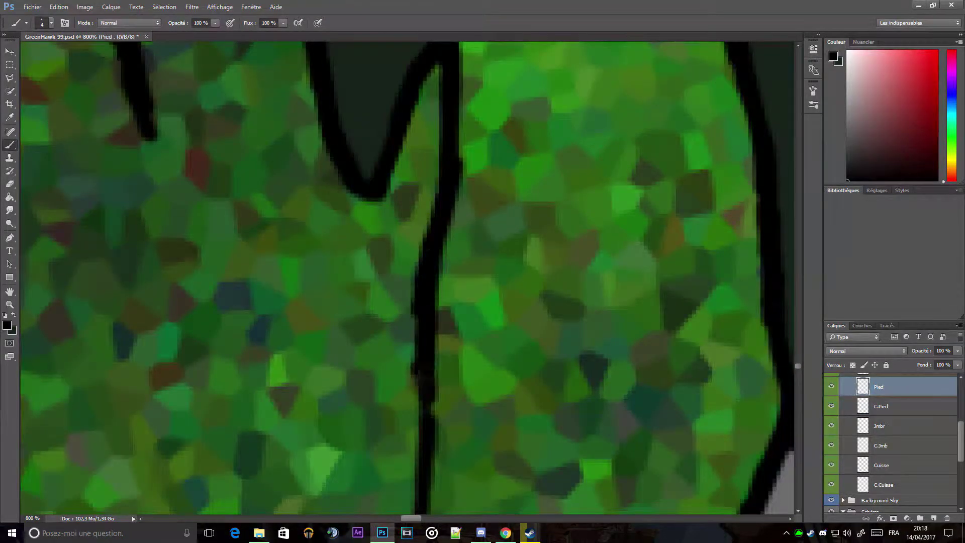
key(e)
scroll(449, 417, down, 3)
drag(404, 472, 400, 188)
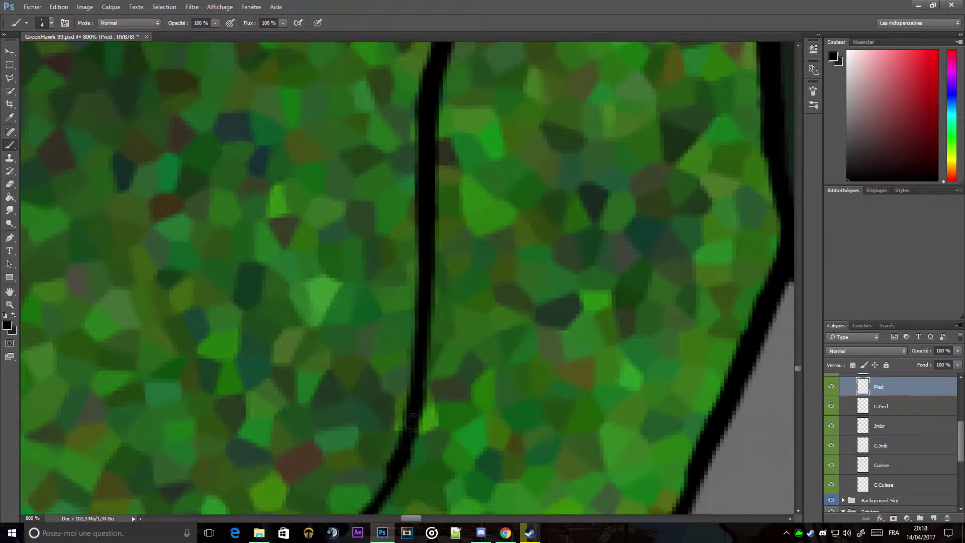
scroll(409, 345, down, 3)
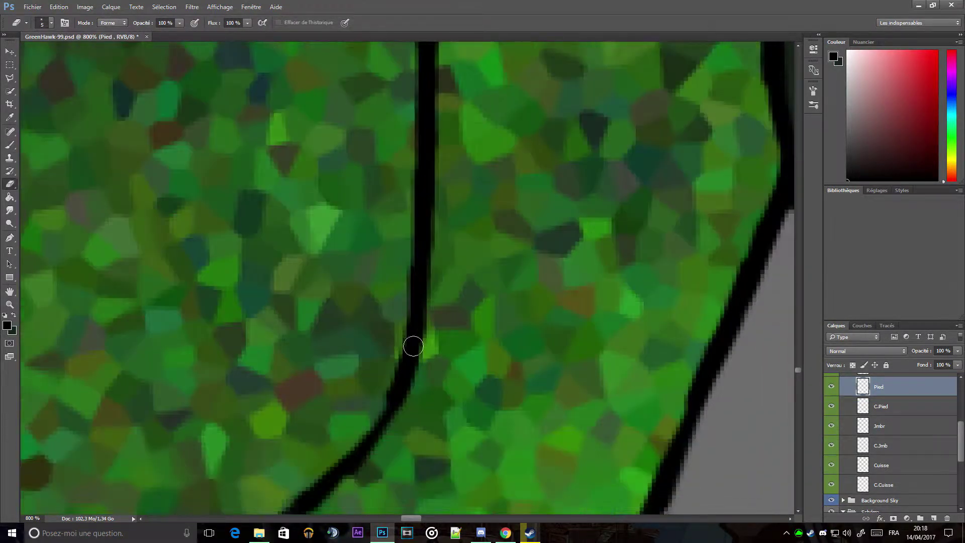
key(b)
key(e)
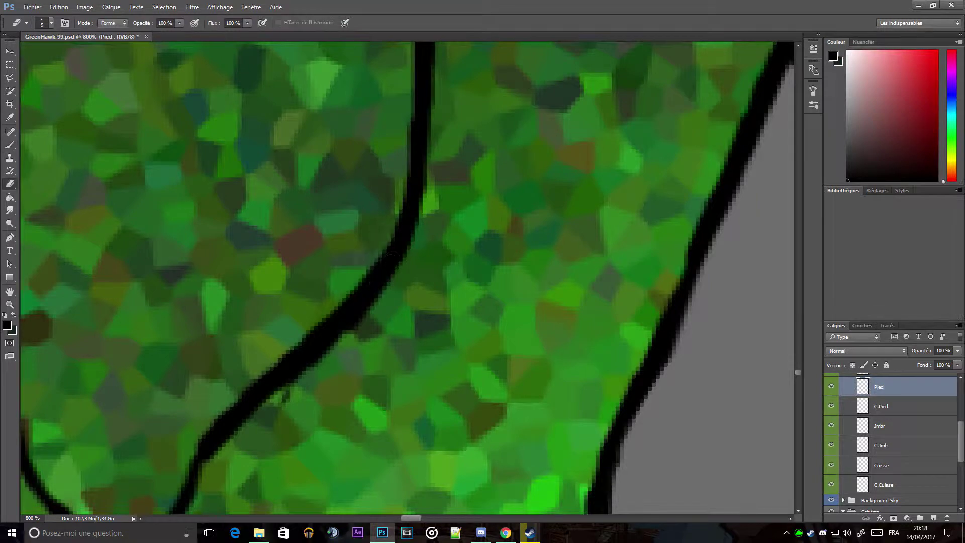
scroll(261, 410, down, 3)
scroll(261, 410, left, 3)
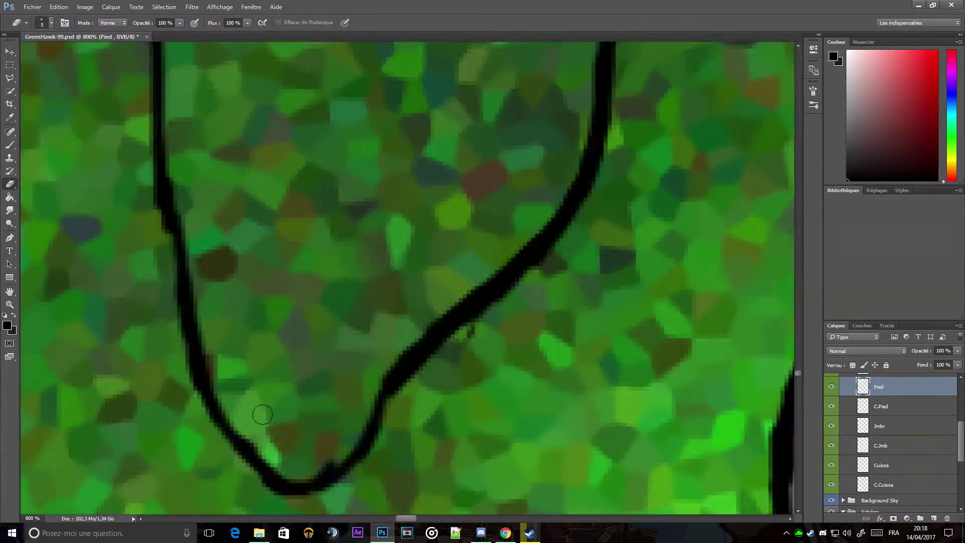
Step: Join the lower-left line to the right line, then thicken, trim and retrace it
key(b)
mouse_move(201, 393)
mouse_down()
mouse_move(278, 446)
mouse_move(397, 374)
mouse_up()
key(e)
drag(382, 407, 272, 485)
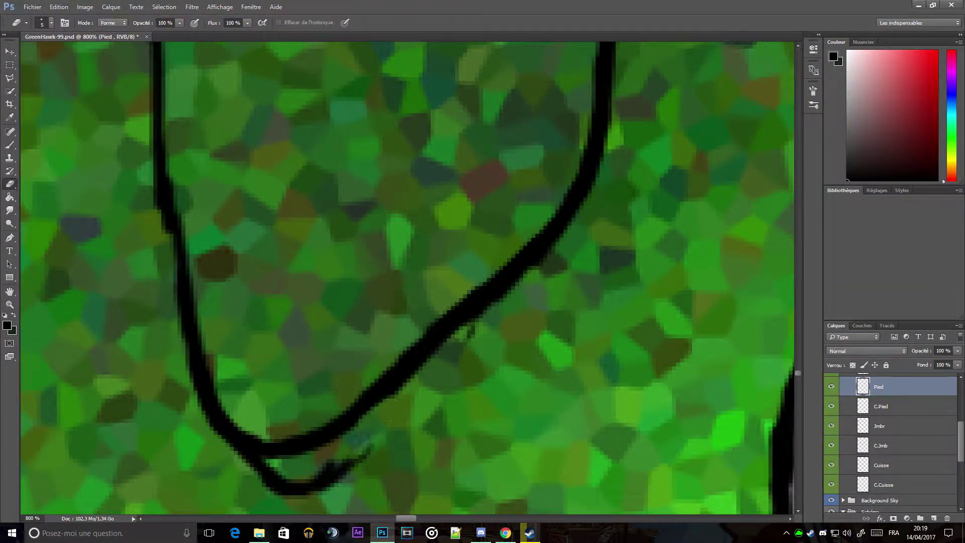
key(b)
mouse_move(204, 393)
mouse_down()
mouse_move(164, 186)
mouse_move(193, 301)
mouse_up()
key(e)
key(b)
drag(518, 305, 663, 476)
drag(304, 377, 297, 146)
Step: Resize the brush, retrace the vertical black line twice and erase its doubled stroke
scroll(298, 145, up, 5)
right_click(319, 266)
key(Escape)
key(e)
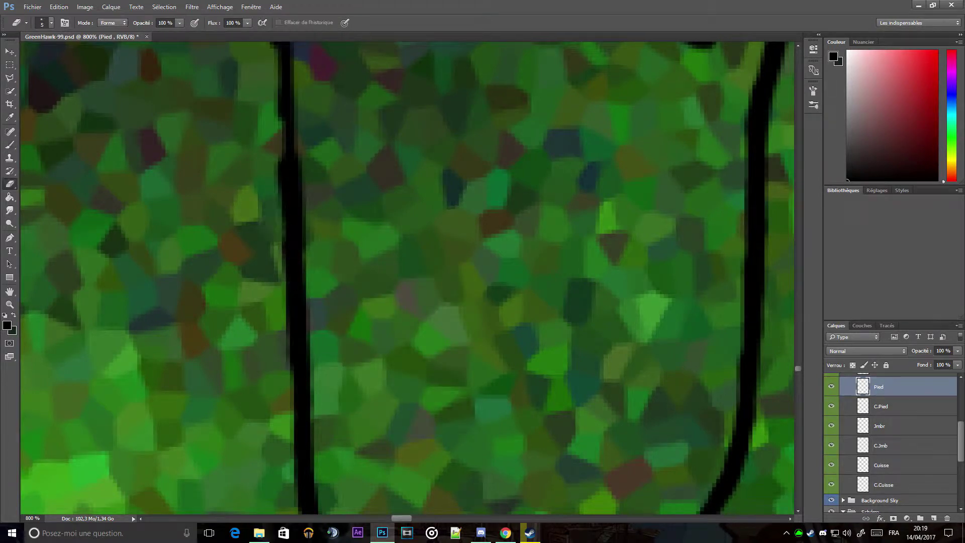
key(b)
scroll(276, 201, up, 5)
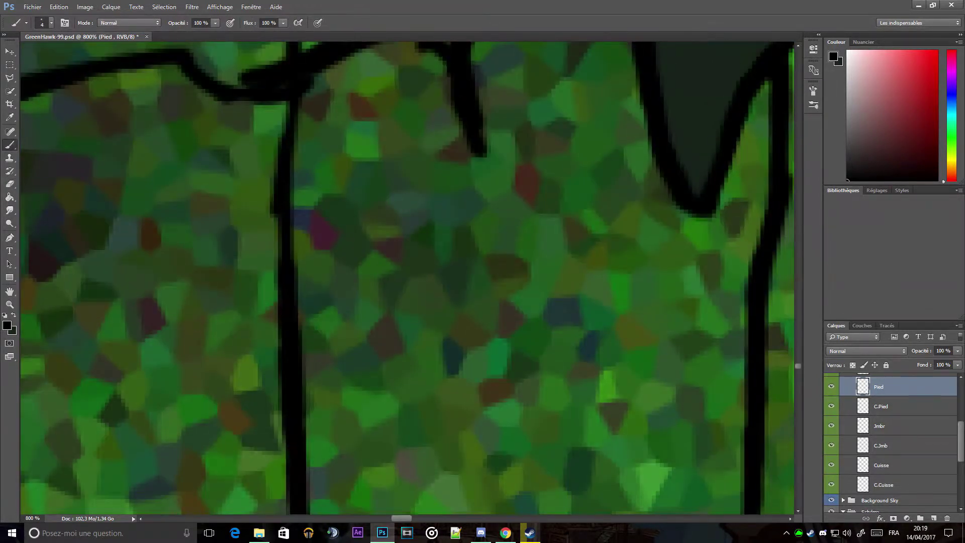
drag(282, 207, 290, 103)
scroll(308, 99, up, 5)
drag(282, 208, 301, 77)
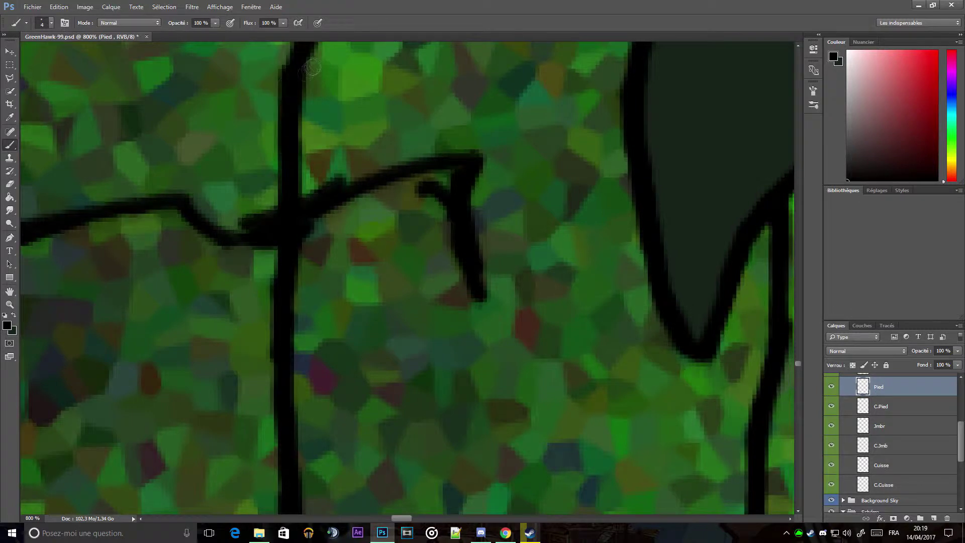
scroll(301, 78, up, 5)
key(e)
mouse_move(347, 171)
mouse_down()
mouse_move(297, 267)
mouse_move(346, 134)
mouse_up()
Step: Finish tidying the foot outline at a new brush size, then select the C.Pied layer
key(b)
key(e)
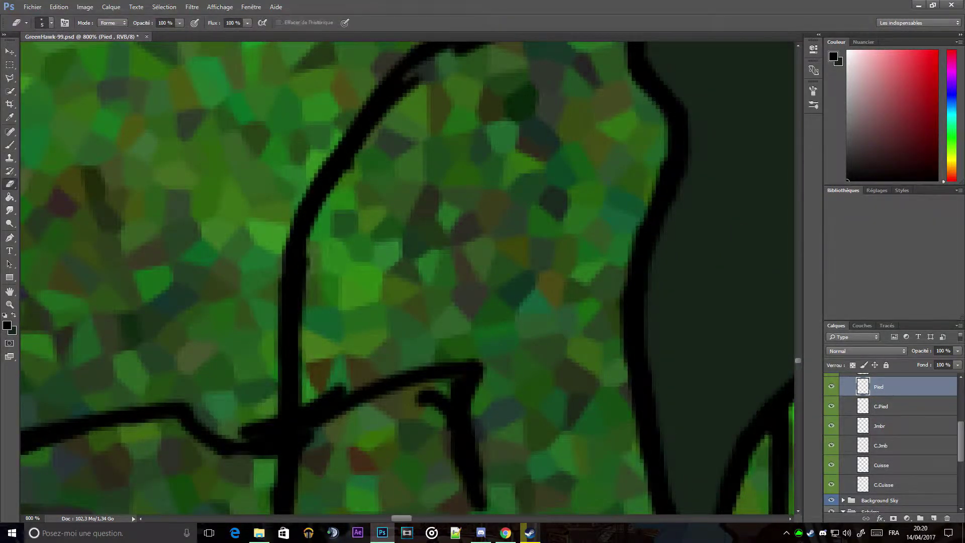
scroll(367, 159, up, 4)
right_click(398, 97)
key(b)
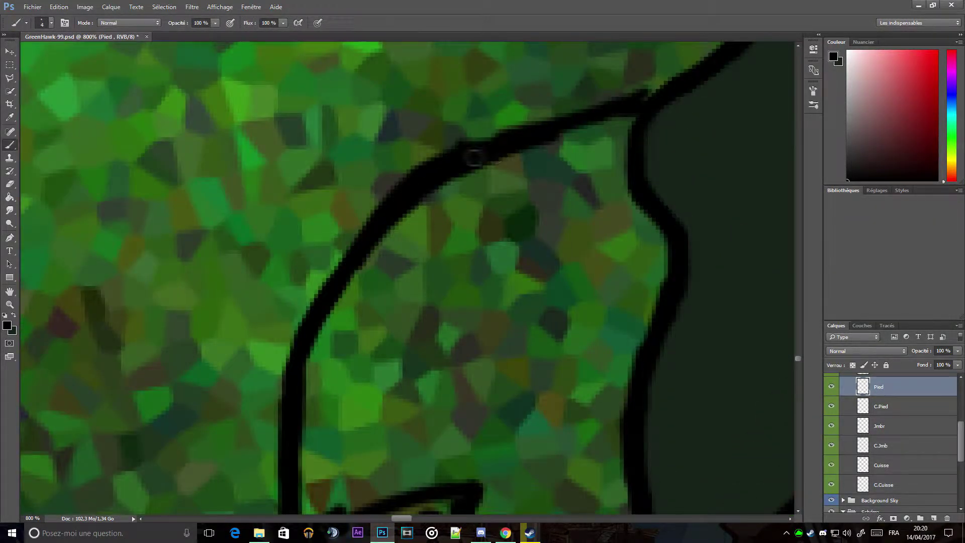
key(e)
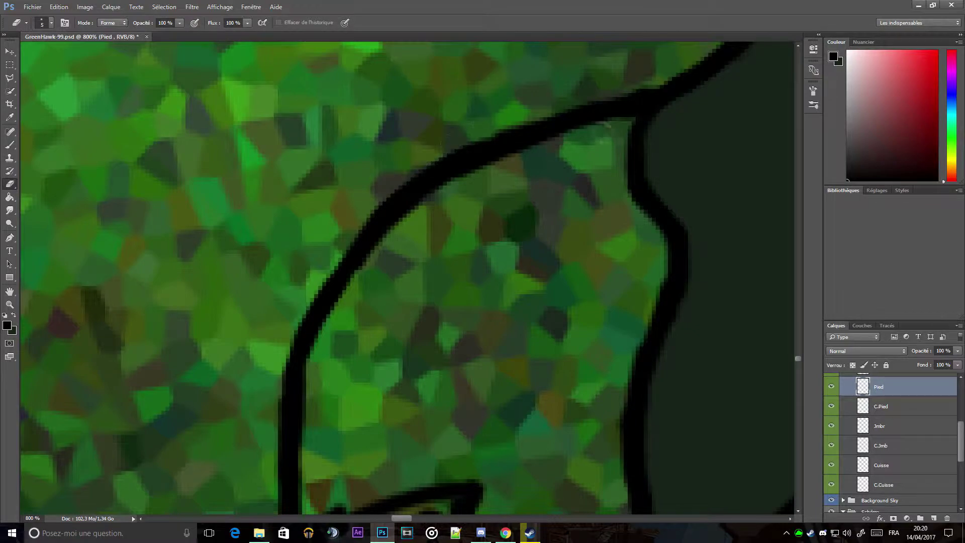
scroll(671, 115, down, 3)
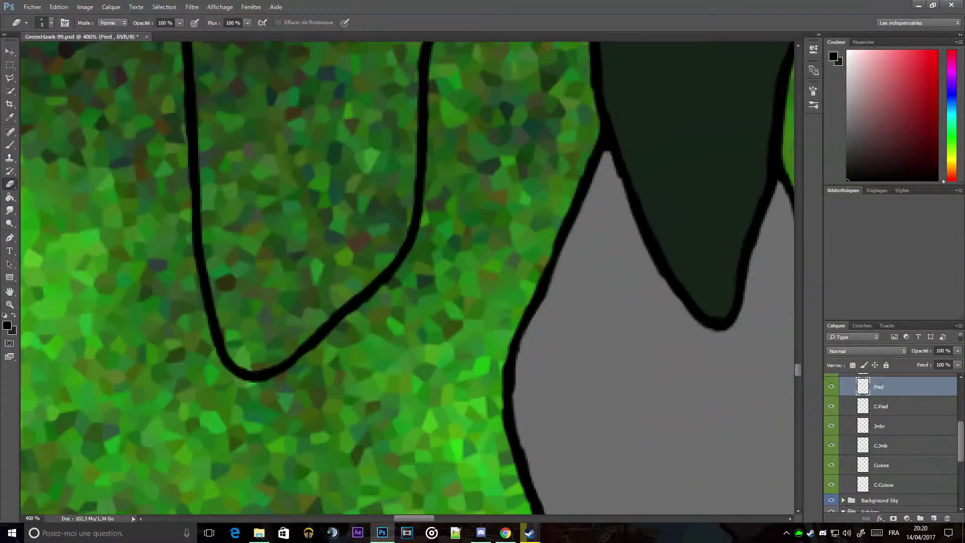
click(900, 413)
Step: Swap to grey and paint flat fill over the whole foot interior on C.Pied
key(x)
key(b)
scroll(317, 252, up, 3)
mouse_move(308, 259)
mouse_down()
mouse_move(308, 216)
mouse_move(352, 140)
mouse_up()
mouse_move(280, 141)
mouse_down()
mouse_move(423, 151)
mouse_move(302, 392)
mouse_move(221, 468)
mouse_move(194, 174)
mouse_up()
scroll(242, 118, up, 2)
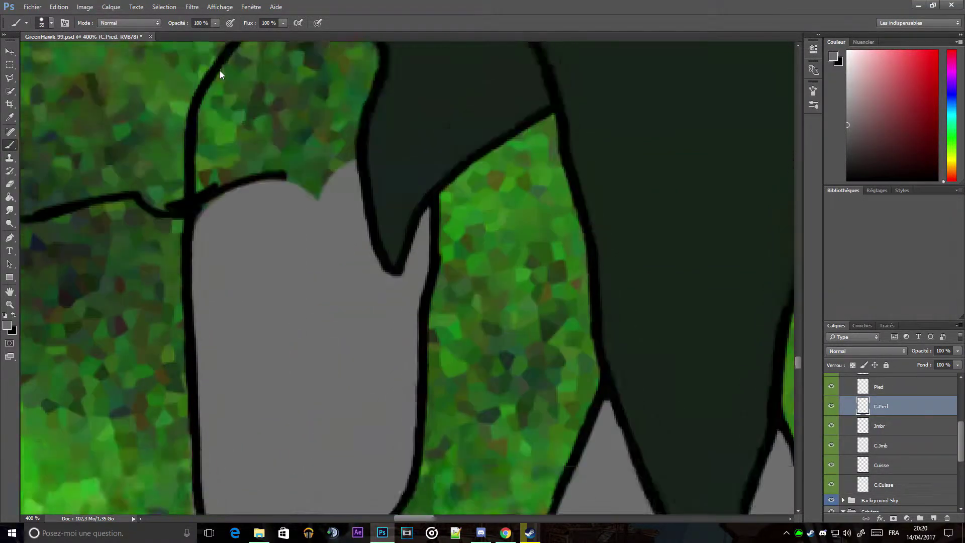
scroll(241, 118, up, 3)
mouse_move(251, 322)
mouse_down()
mouse_move(252, 191)
mouse_move(308, 93)
mouse_move(274, 252)
mouse_up()
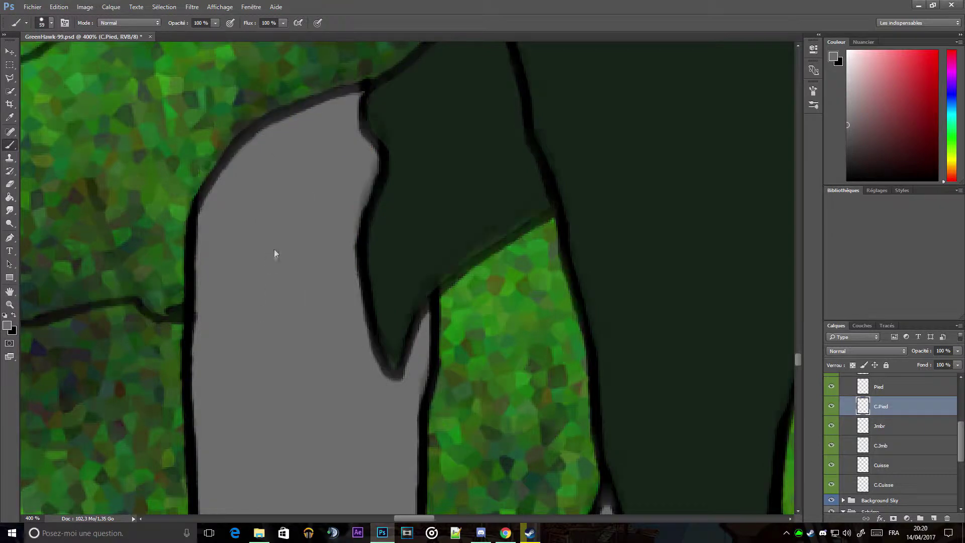
Step: Move between the Pied outline and C.Pied layers to erase fill overflow
scroll(274, 252, down, 2)
key(alt+bracketright)
key(e)
key(alt+bracketleft)
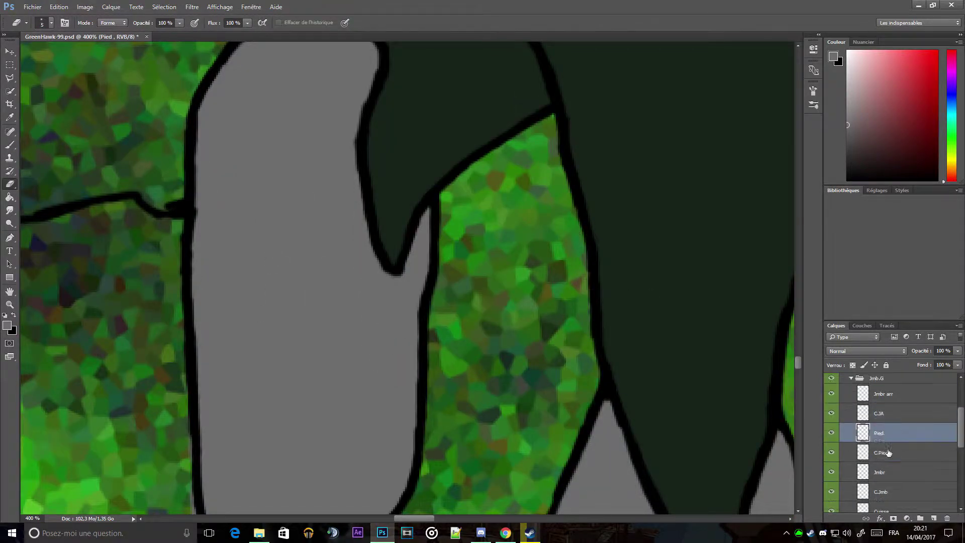
scroll(446, 243, down, 4)
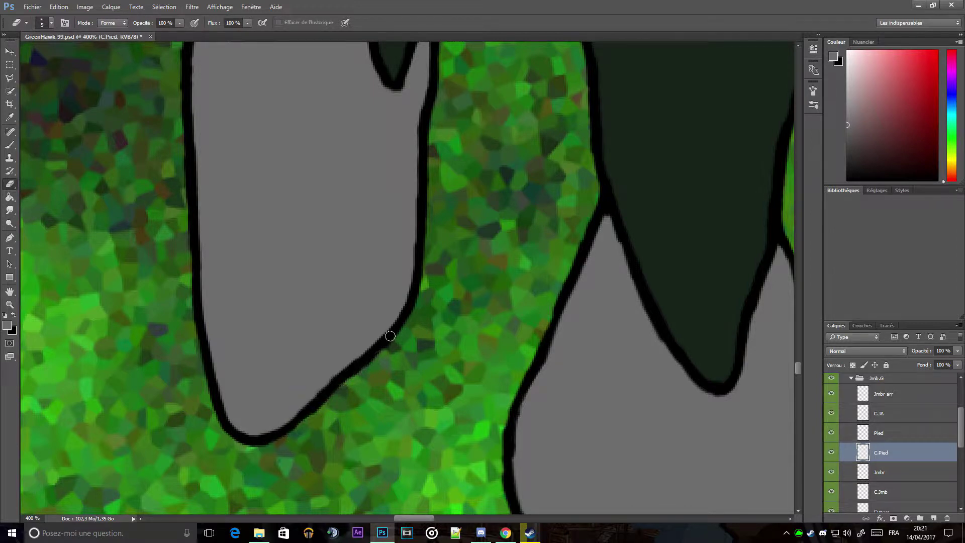
scroll(390, 336, up, 3)
key(alt+bracketright)
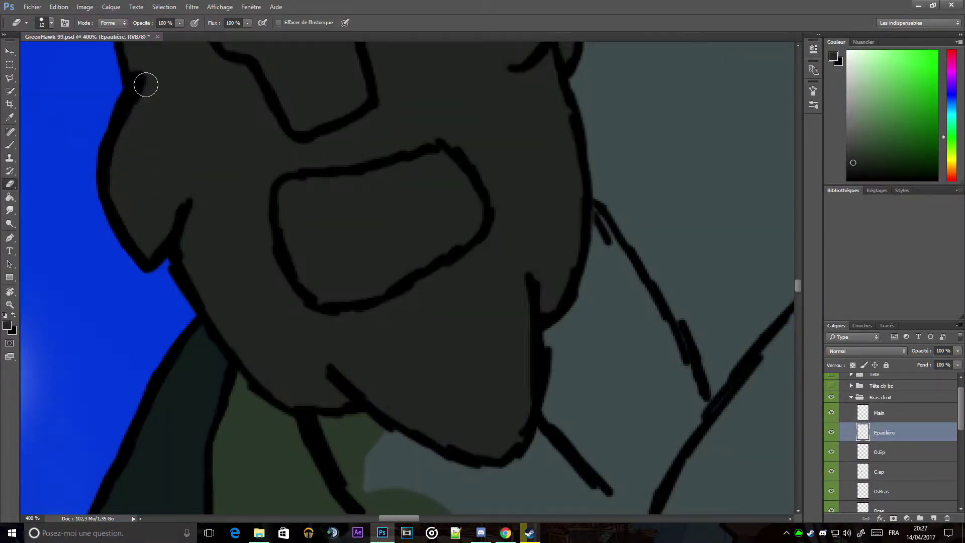
scroll(146, 85, up, 5)
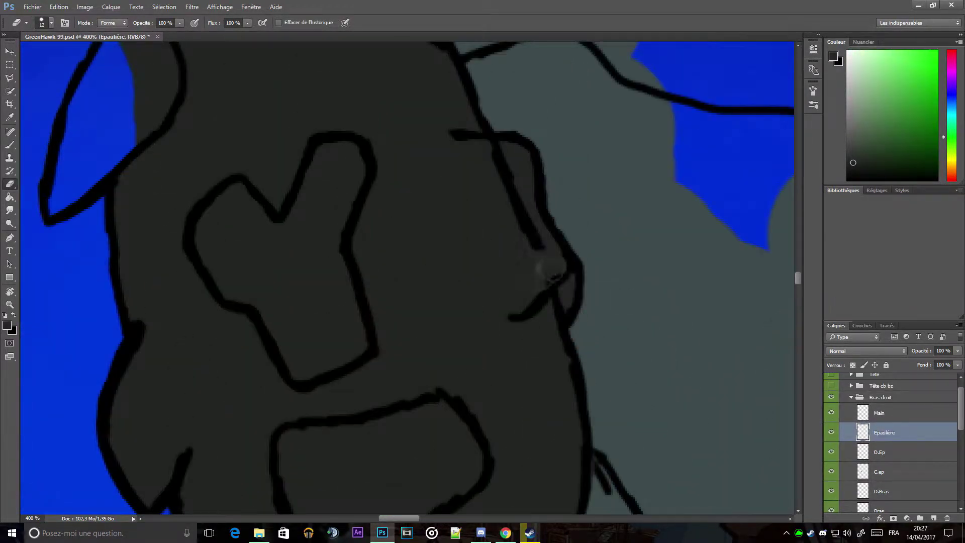
Step: Set the brush size to 4 px for finer outline work
scroll(442, 163, down, 2)
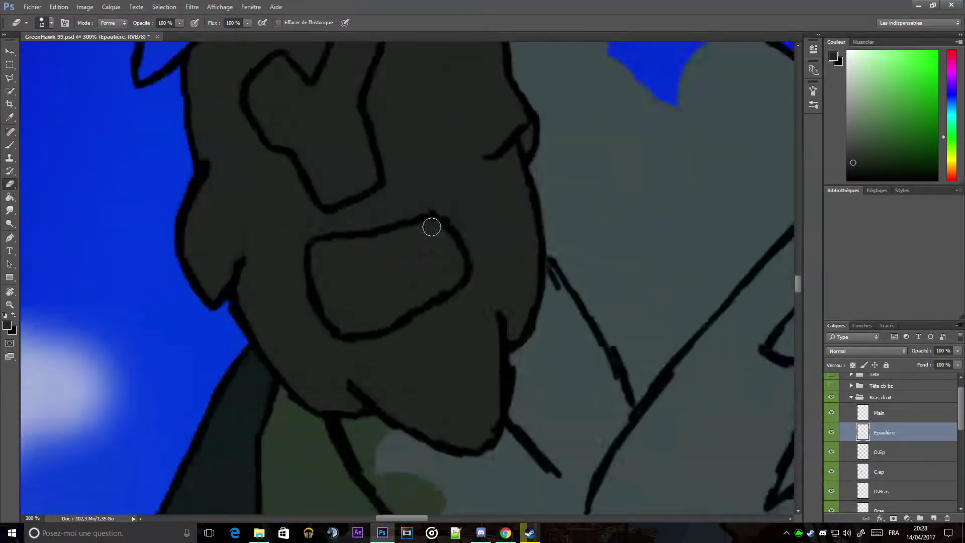
right_click(456, 282)
key(Escape)
scroll(523, 306, up, 1)
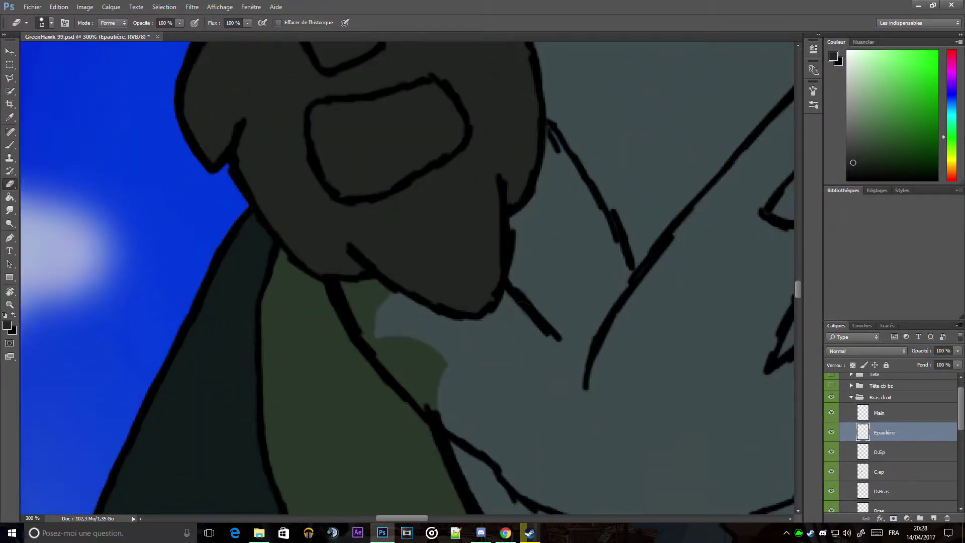
scroll(523, 307, up, 1)
key(b)
right_click(570, 301)
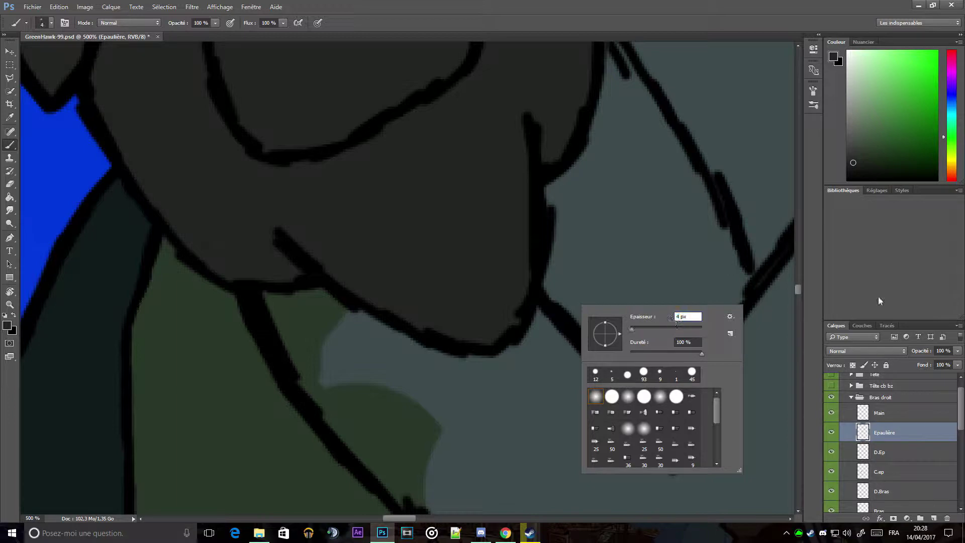
right_click(691, 288)
click(843, 316)
key(Escape)
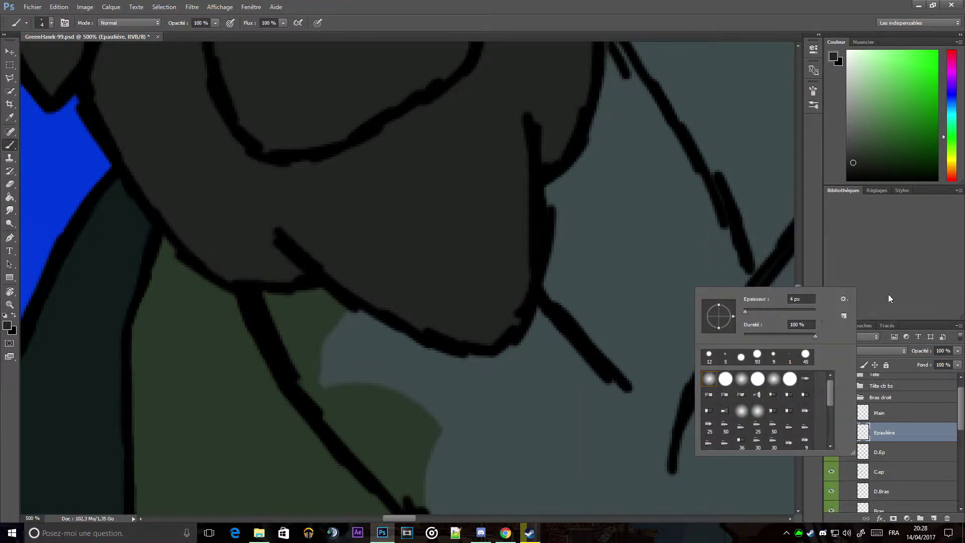
Step: Reselect the Epaulière layer and set the paint colour back to black
click(893, 452)
click(884, 432)
scroll(525, 215, up, 2)
alt+click(523, 215)
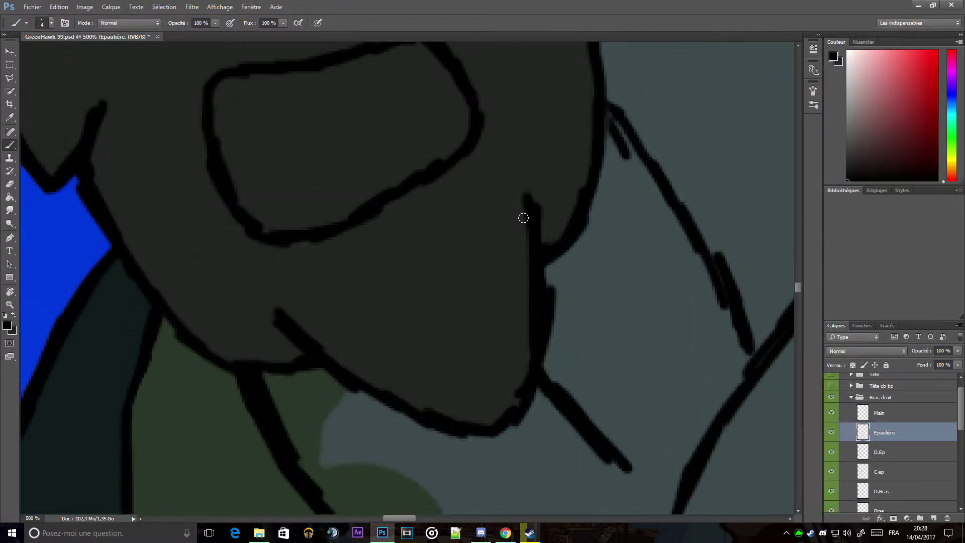
scroll(538, 215, right, 3)
scroll(453, 206, up, 1)
Step: Add a small outline stroke on the shoulder and erase a stray bit
key(e)
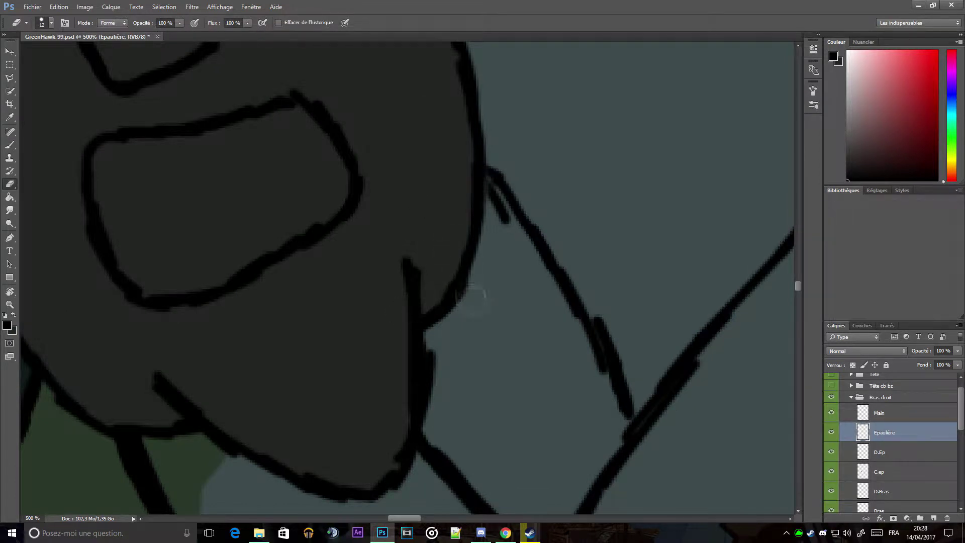
scroll(510, 138, up, 3)
key(b)
key(e)
drag(467, 181, 472, 271)
key(b)
drag(437, 126, 450, 209)
Step: Keep alternating fine brush and eraser to tidy the shoulder outline edges
scroll(438, 100, up, 2)
scroll(441, 97, up, 2)
scroll(352, 121, up, 2)
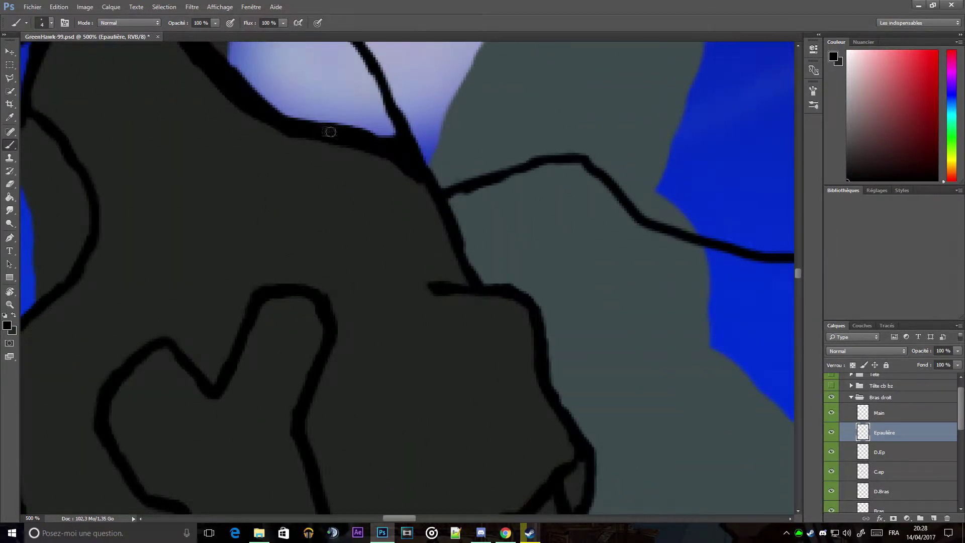
key(e)
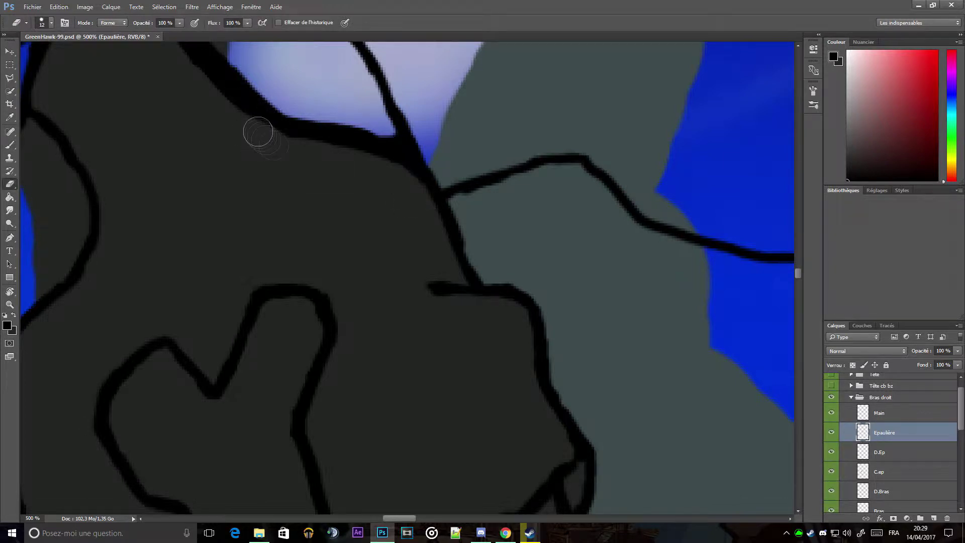
key(b)
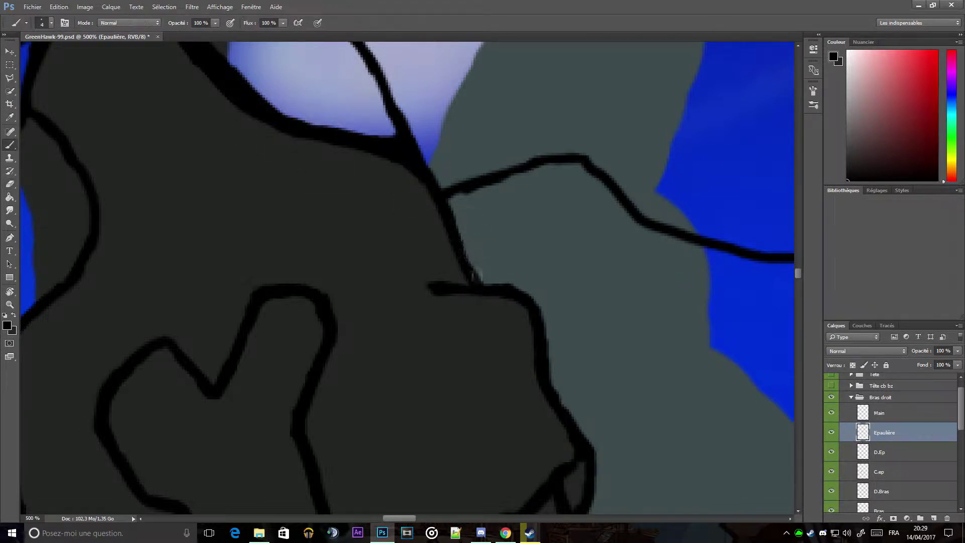
scroll(423, 168, up, 3)
scroll(424, 168, left, 3)
key(e)
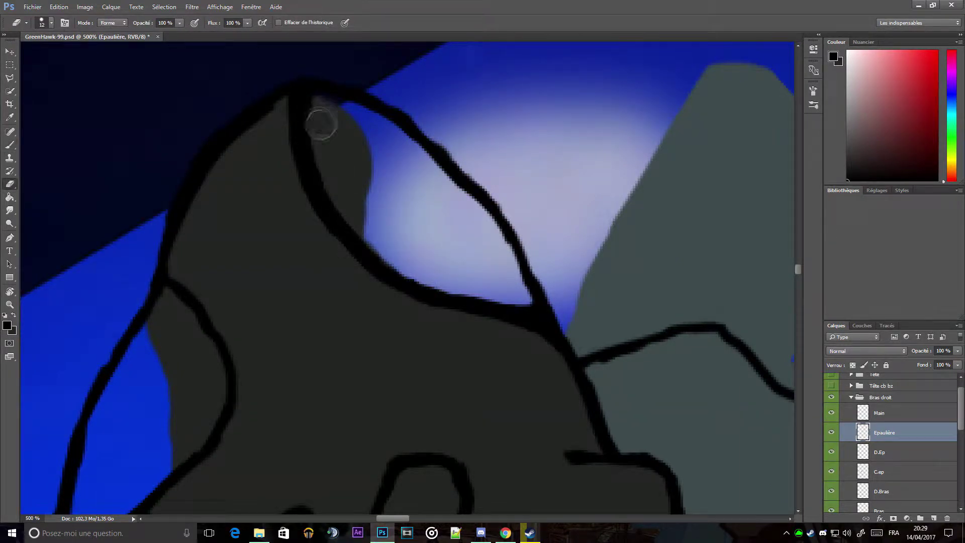
Step: Draw new black outline strokes up the shoulder and down across the pale glow
key(b)
key(e)
mouse_move(537, 274)
mouse_down()
mouse_move(516, 195)
mouse_move(537, 303)
mouse_move(472, 187)
mouse_move(408, 124)
mouse_move(342, 83)
mouse_up()
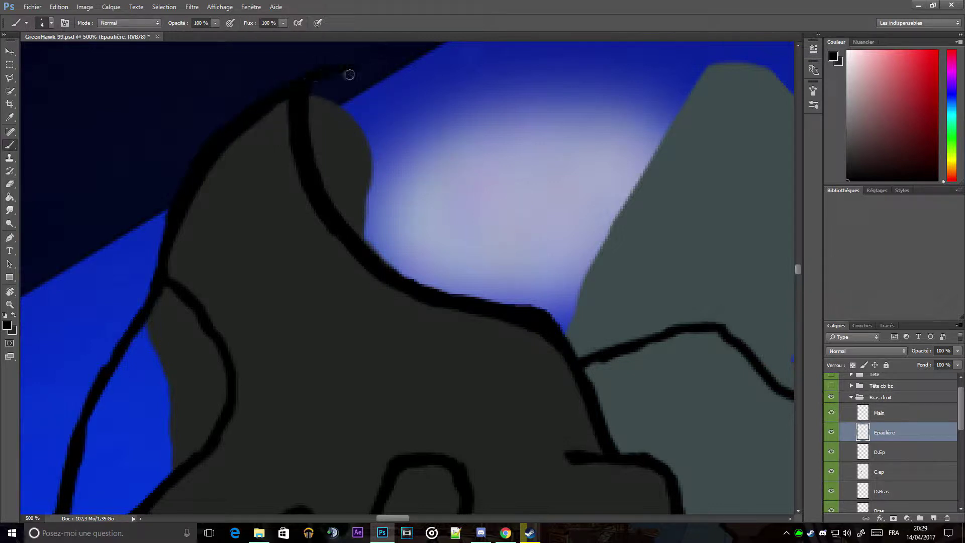
mouse_move(392, 96)
mouse_down()
mouse_move(449, 122)
mouse_move(470, 186)
mouse_move(508, 204)
mouse_move(539, 310)
mouse_up()
key(e)
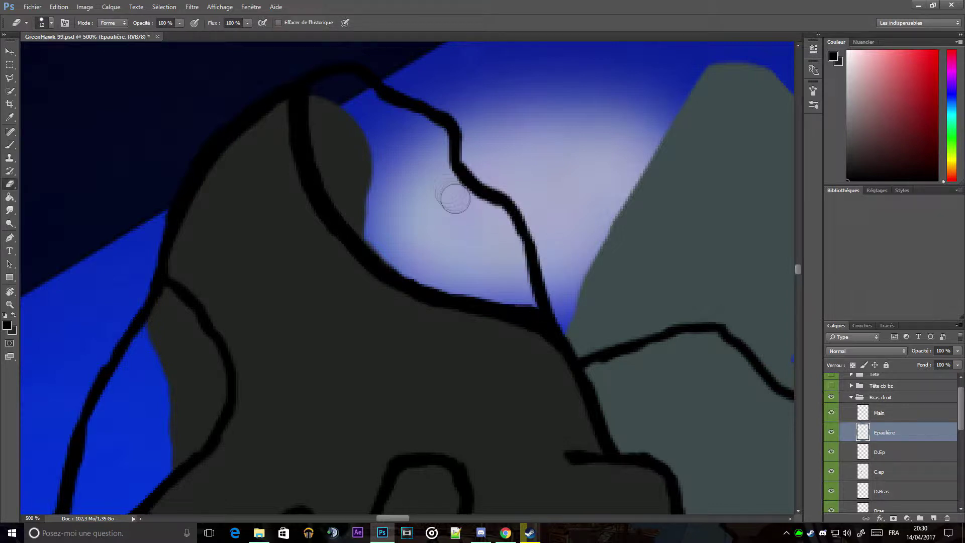
Step: Thin the shoulder's left outline and smooth the bump out of it
key(b)
key(e)
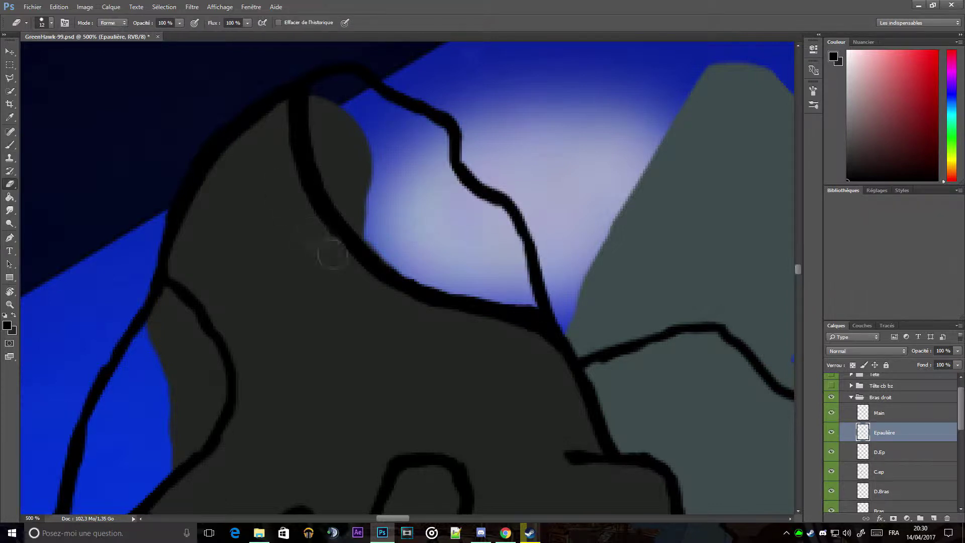
key(b)
key(e)
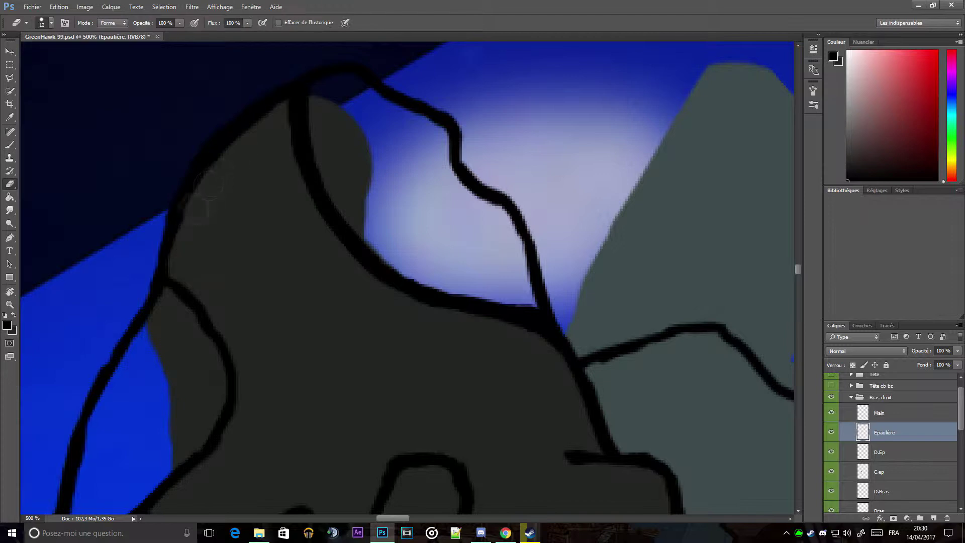
drag(183, 211, 186, 229)
drag(176, 272, 163, 237)
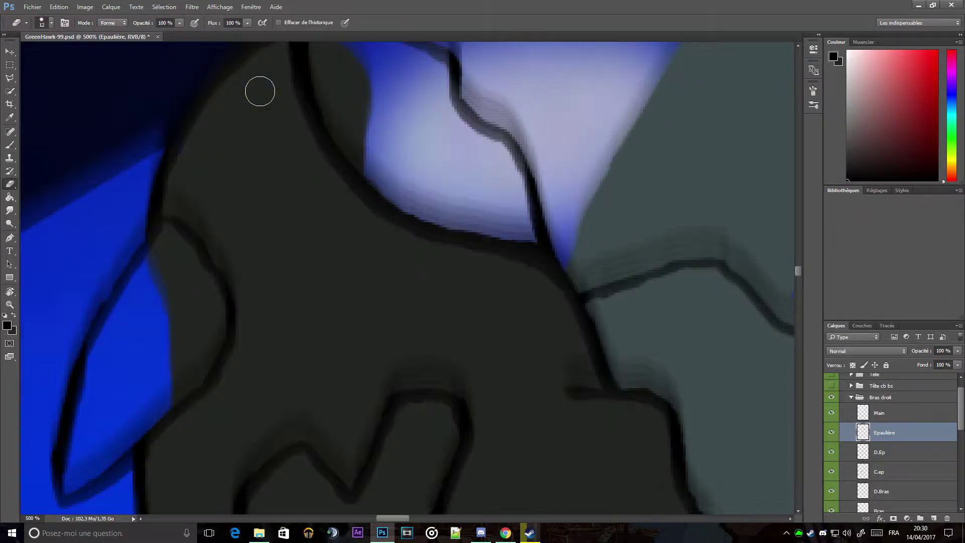
Step: Thicken the outline beside the blue shape, undoing the closed lower tip
scroll(259, 90, down, 5)
scroll(259, 91, left, 3)
scroll(258, 90, down, 3)
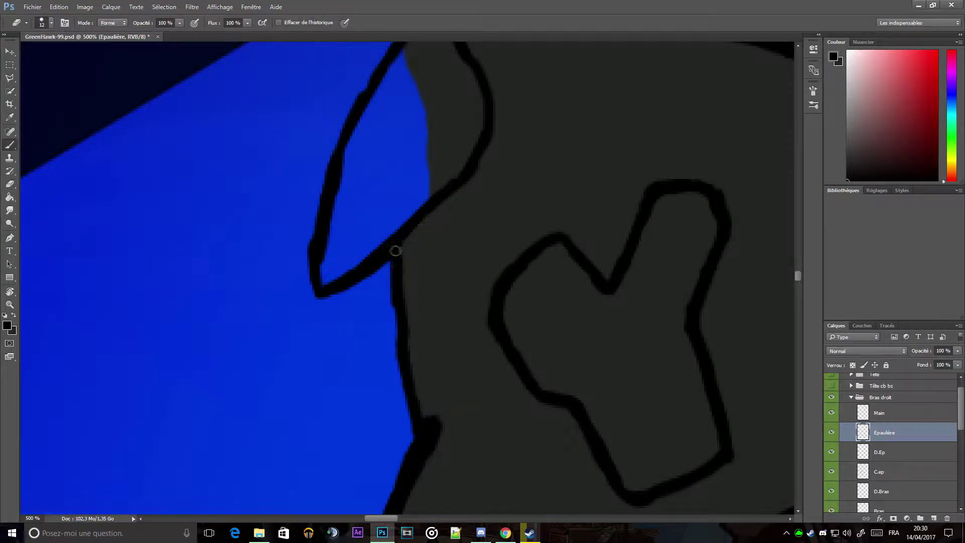
key(b)
drag(400, 241, 409, 393)
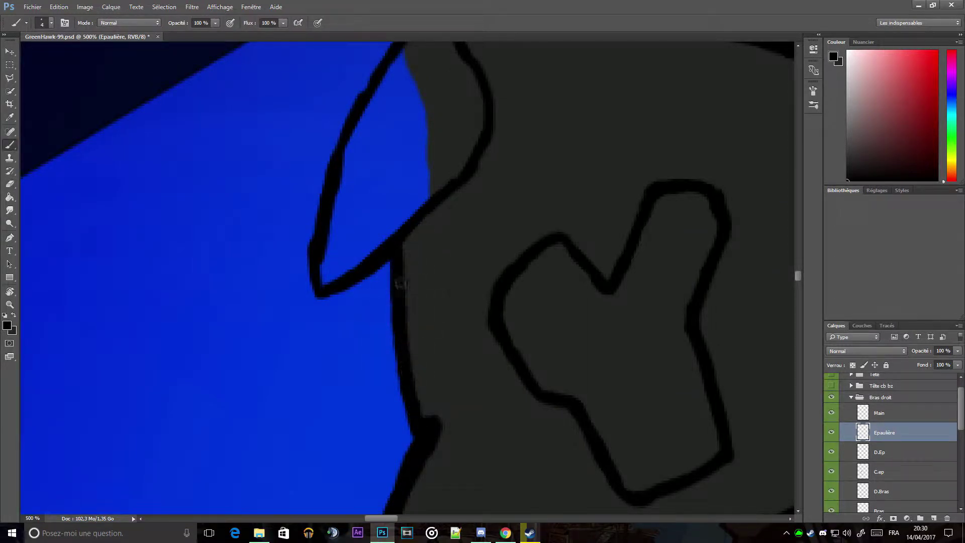
drag(310, 246, 315, 313)
key(ctrl+z)
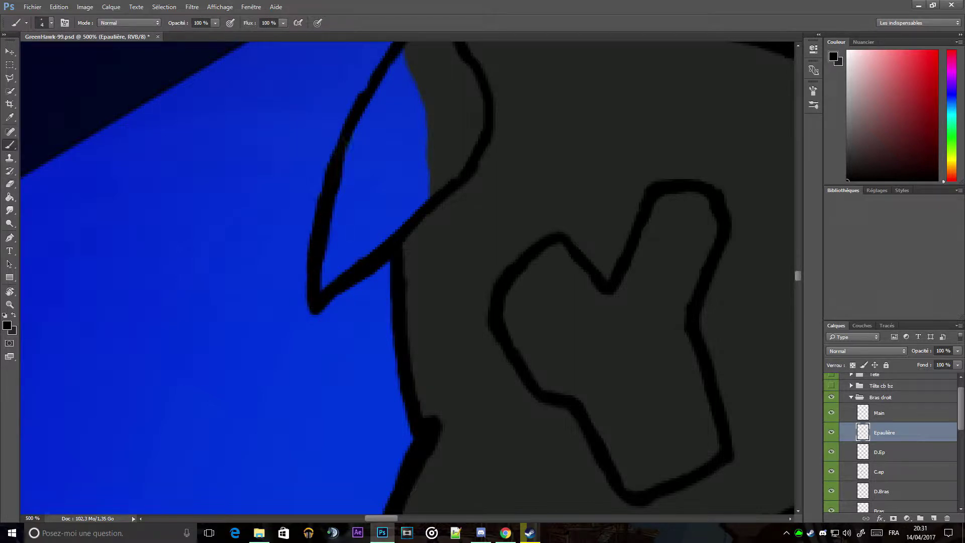
Step: Thicken the blue shape's left outline to the junction, replacing the right bulge with a thinner line
scroll(363, 106, up, 3)
drag(334, 259, 422, 128)
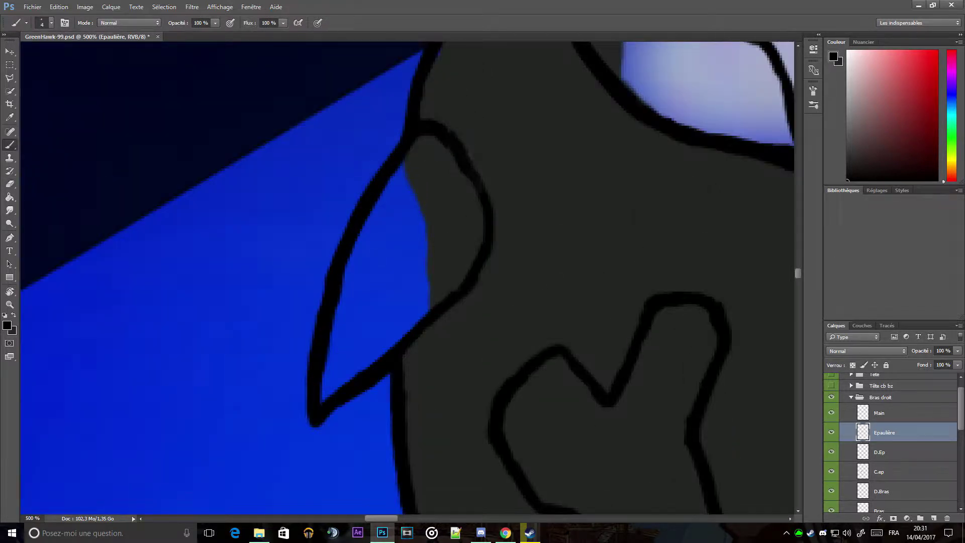
key(e)
drag(478, 181, 458, 299)
key(b)
mouse_move(472, 177)
mouse_down()
mouse_move(514, 258)
mouse_move(450, 299)
mouse_up()
Step: Extend the outline down to the diagonal line and erase the overlap at the junction
mouse_move(393, 371)
mouse_down()
mouse_move(460, 356)
mouse_move(485, 284)
mouse_up()
key(e)
mouse_move(417, 342)
mouse_down()
mouse_move(395, 361)
mouse_move(420, 372)
mouse_up()
key(b)
key(e)
key(b)
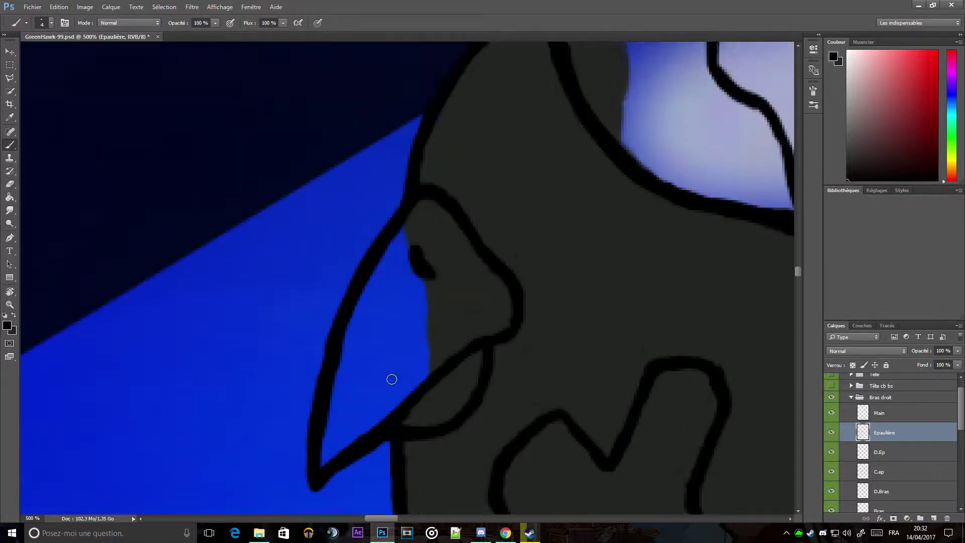
Step: Thicken the left edge of the shoulder's inner contour line
scroll(393, 380, down, 3)
scroll(403, 367, up, 4)
key(e)
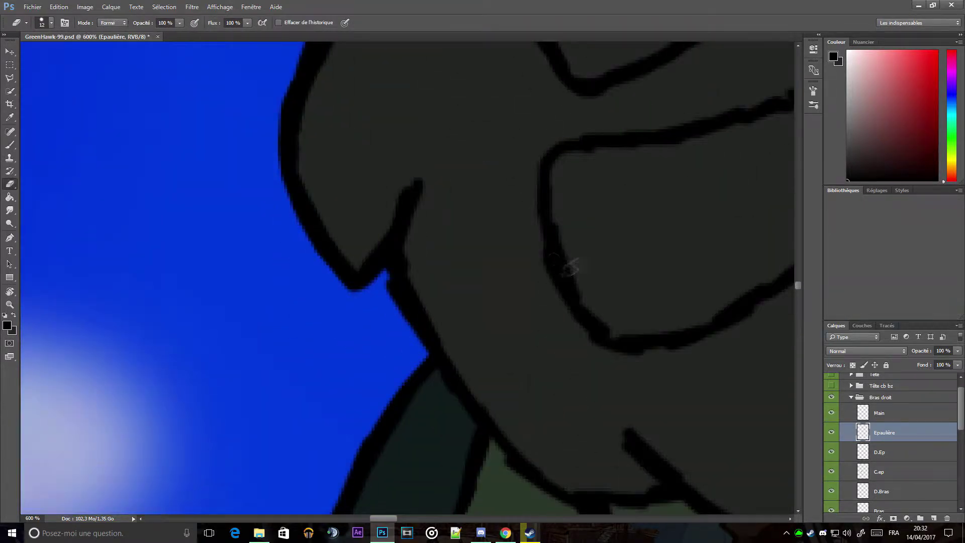
key(b)
drag(577, 297, 553, 156)
key(e)
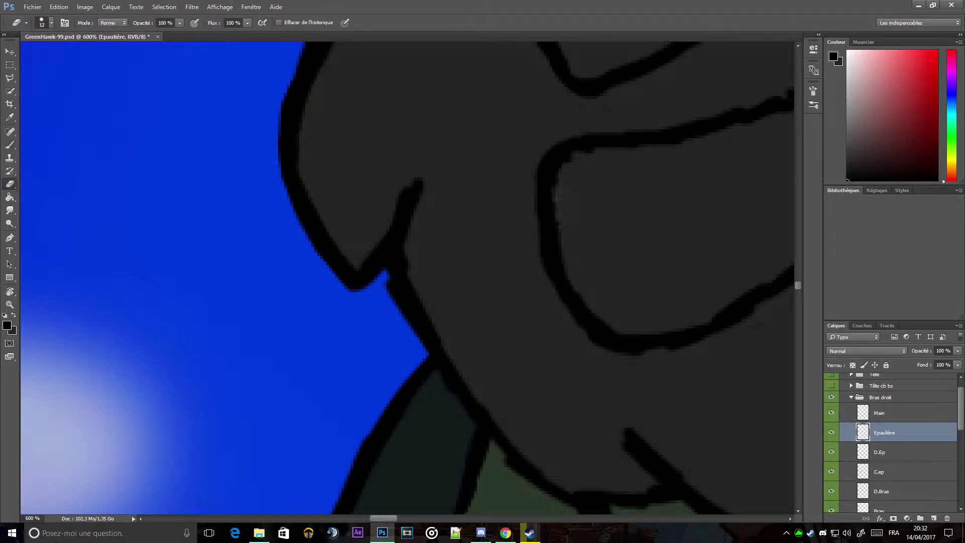
key(b)
key(e)
scroll(418, 259, down, 3)
scroll(347, 185, right, 4)
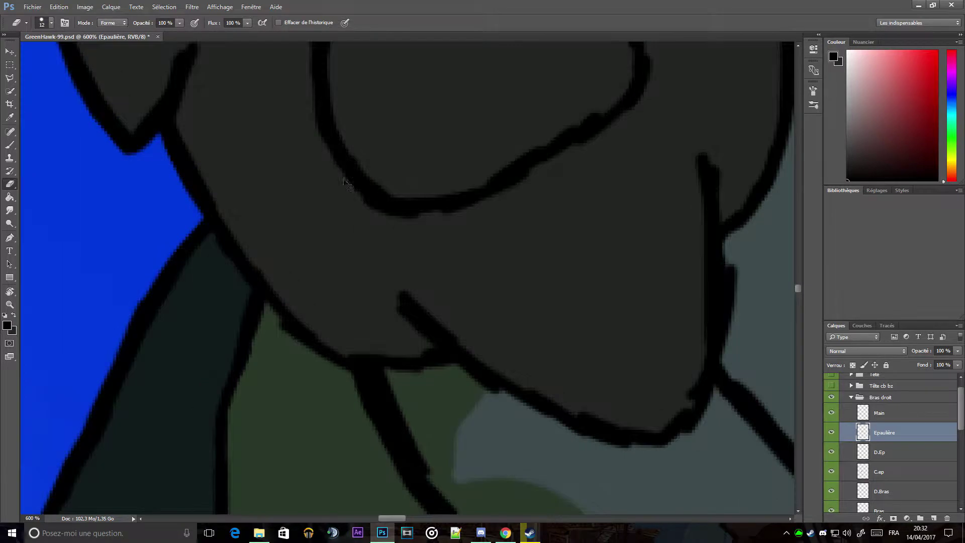
Step: Paint in the gap in the shoulder's black contour with the size-4 brush
key(b)
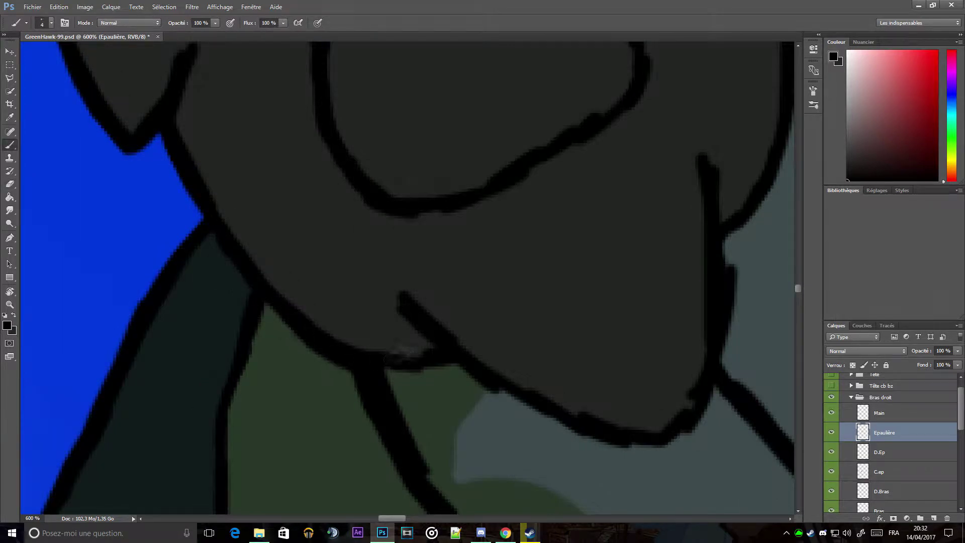
drag(411, 354, 432, 356)
key(e)
scroll(398, 344, up, 3)
key(b)
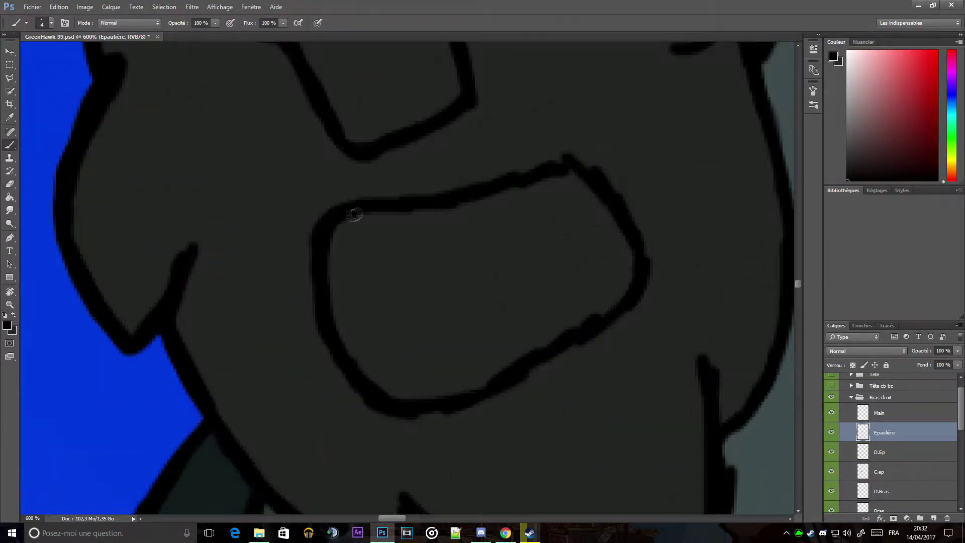
key(e)
Step: Reshape the contour into a raised bump and redraw the right and lower armour outline smoother and thicker
mouse_move(508, 176)
mouse_down()
mouse_move(578, 163)
mouse_move(563, 164)
mouse_up()
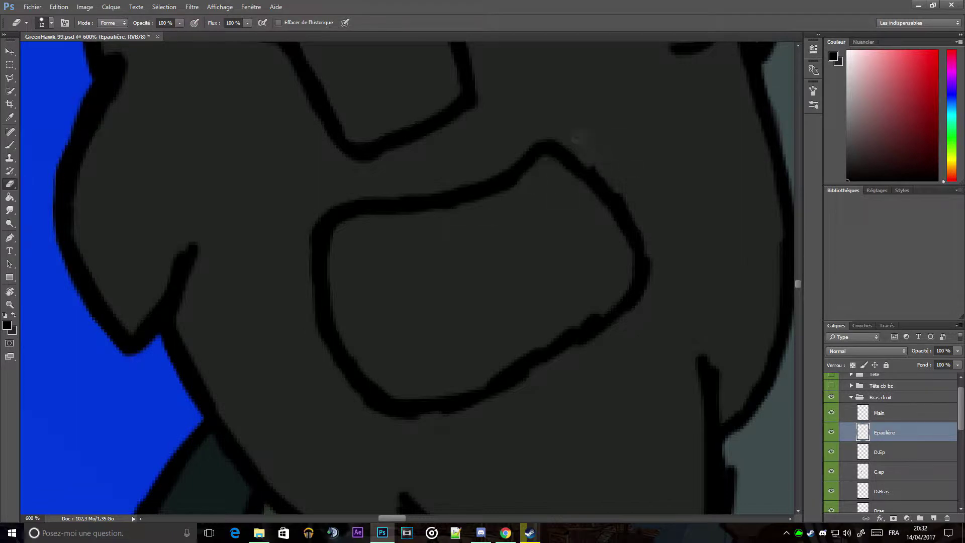
key(b)
mouse_move(641, 236)
mouse_down()
mouse_move(604, 321)
mouse_move(563, 332)
mouse_move(517, 377)
mouse_up()
key(e)
key(b)
key(b)
drag(392, 408, 583, 339)
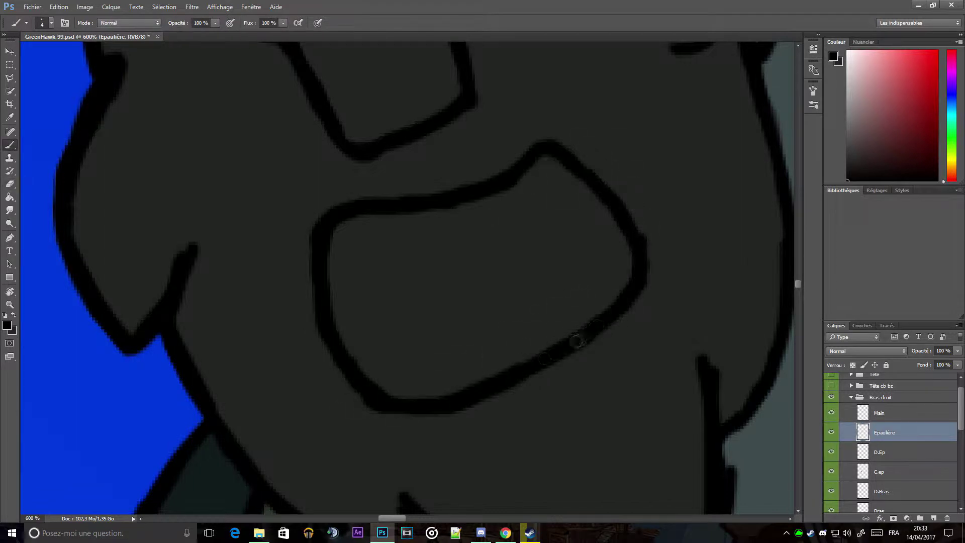
key(e)
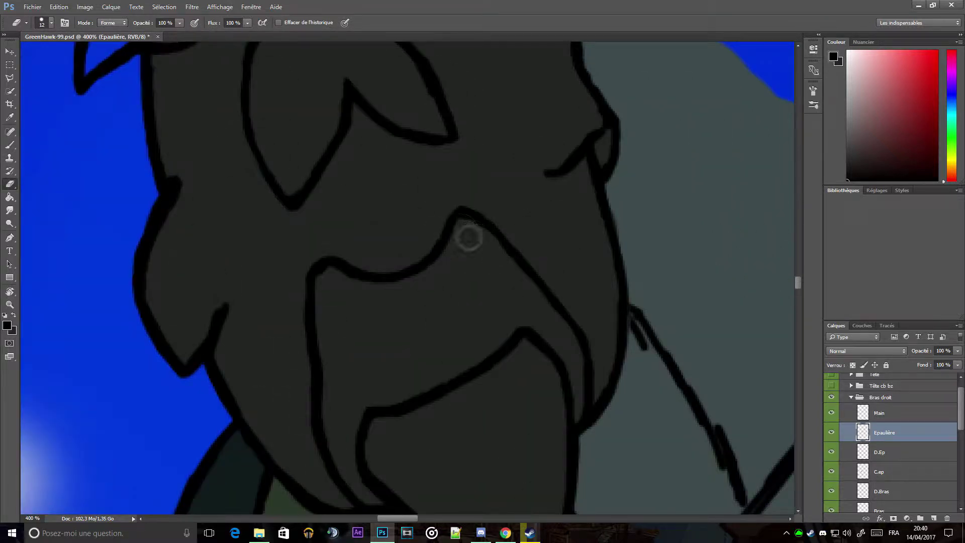
Step: Erase a bumpy section and retouch the outline stroke on the armour
scroll(416, 166, up, 5)
mouse_move(357, 201)
mouse_down()
mouse_move(324, 236)
mouse_move(314, 229)
mouse_move(304, 155)
mouse_move(347, 166)
mouse_move(376, 237)
mouse_move(437, 248)
mouse_up()
key(b)
key(e)
key(b)
drag(361, 176, 381, 235)
Step: Replace the old outline segment with a new corner
key(e)
drag(322, 186, 335, 160)
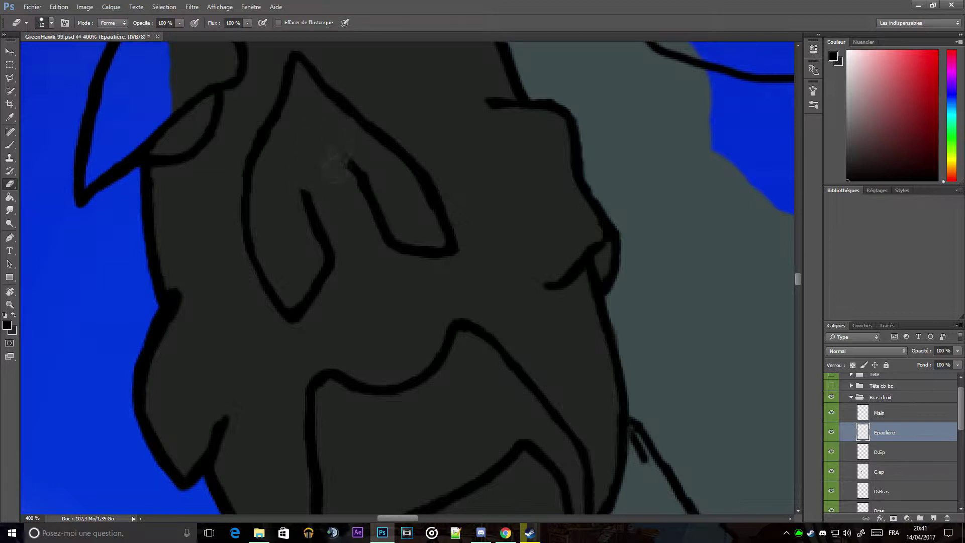
key(b)
mouse_move(305, 202)
mouse_down()
mouse_move(316, 171)
mouse_move(352, 166)
mouse_move(364, 177)
mouse_up()
key(e)
key(b)
Step: Add a thin stroke along the armour's lower loop line
key(e)
key(b)
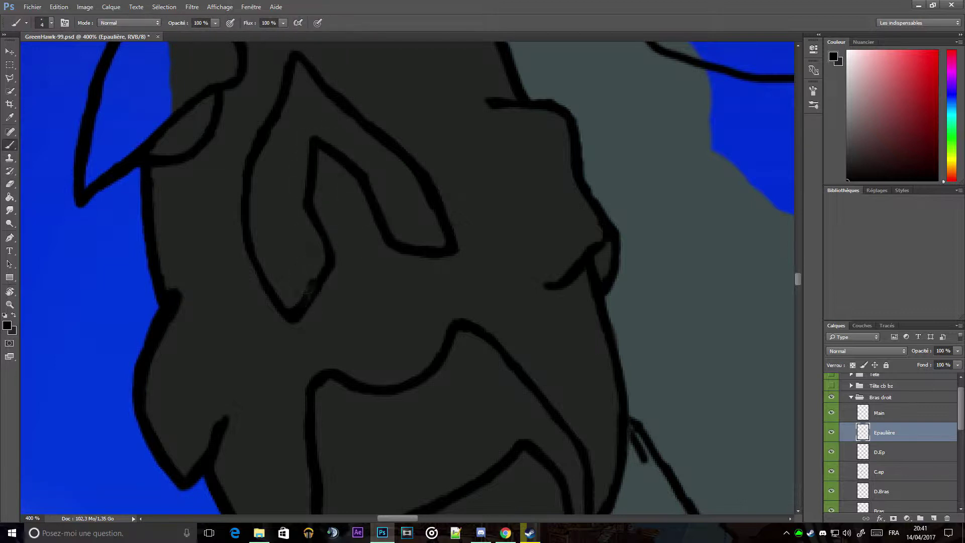
key(e)
key(b)
key(e)
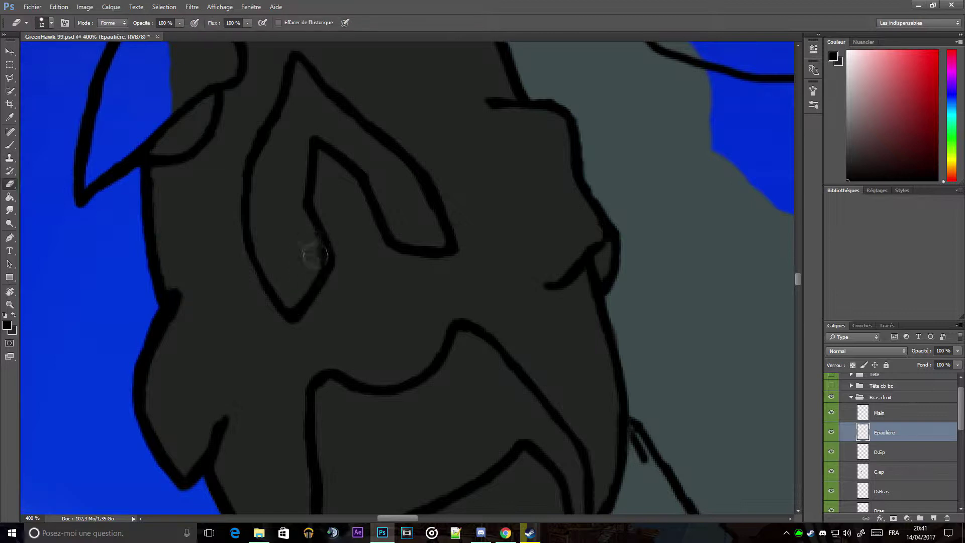
key(b)
drag(385, 235, 424, 253)
key(e)
Step: Erase the old loop line and draw a new one over it
scroll(342, 155, up, 2)
mouse_move(302, 143)
mouse_down()
mouse_move(257, 239)
mouse_move(397, 244)
mouse_up()
key(b)
mouse_move(251, 249)
mouse_down()
mouse_move(284, 148)
mouse_move(362, 204)
mouse_move(392, 257)
mouse_move(249, 269)
mouse_move(254, 287)
mouse_up()
key(e)
key(b)
key(e)
key(b)
Step: Erase the messy blob at the upper line junction
key(e)
mouse_move(285, 145)
mouse_down()
mouse_move(301, 161)
mouse_move(279, 133)
mouse_move(307, 162)
mouse_up()
key(b)
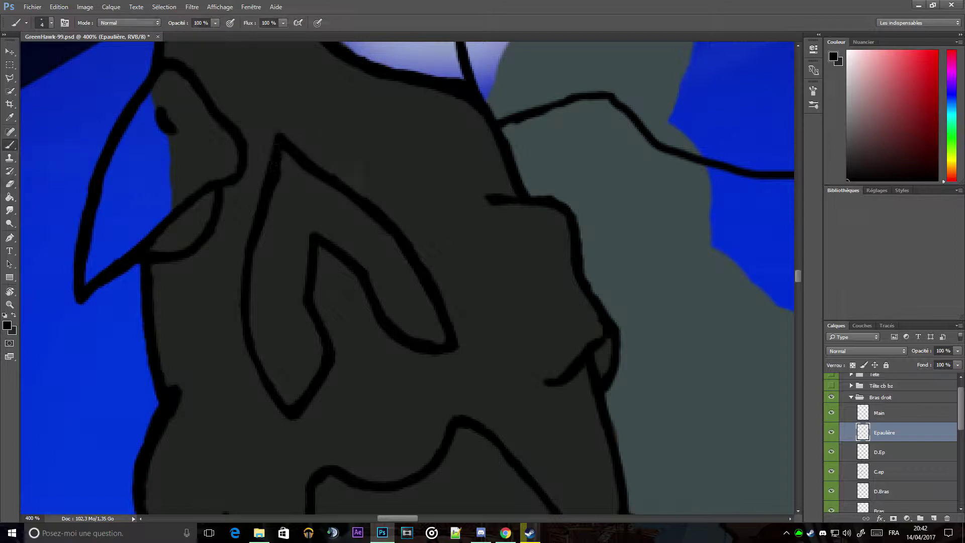
key(e)
scroll(377, 279, down, 3)
scroll(378, 279, down, 2)
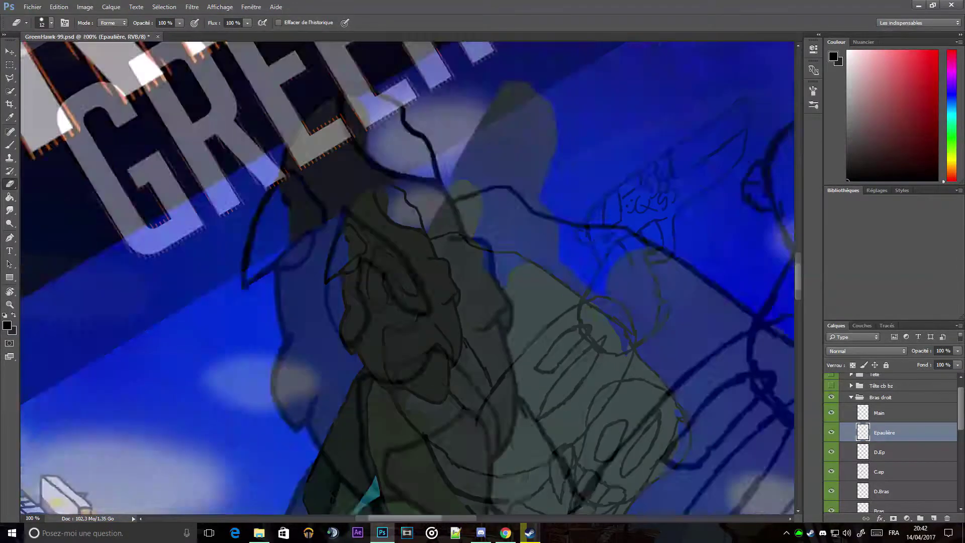
scroll(377, 279, up, 4)
scroll(377, 279, up, 3)
Step: Replace the thick lower line junction with a thinner line
mouse_move(246, 339)
mouse_down()
mouse_move(222, 372)
mouse_move(251, 344)
mouse_up()
key(b)
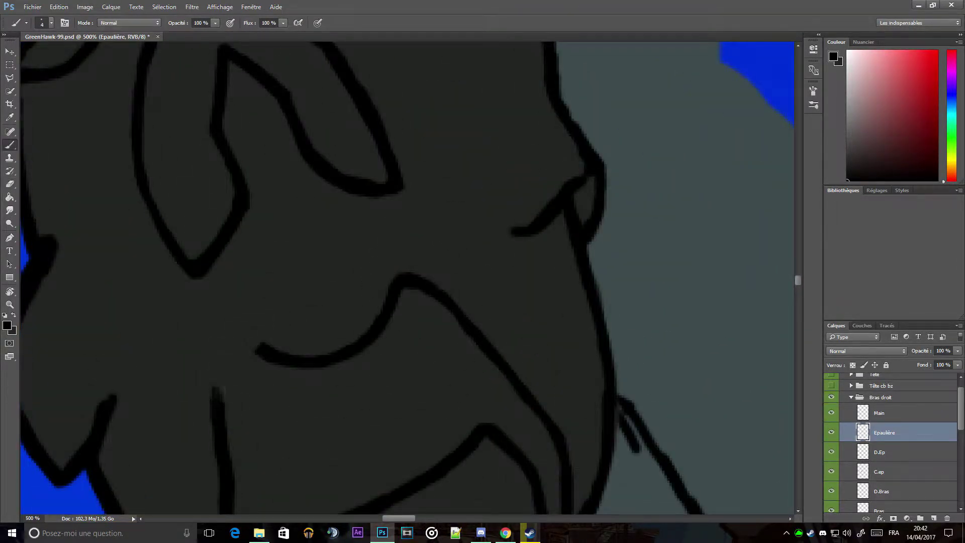
drag(221, 402, 225, 356)
key(e)
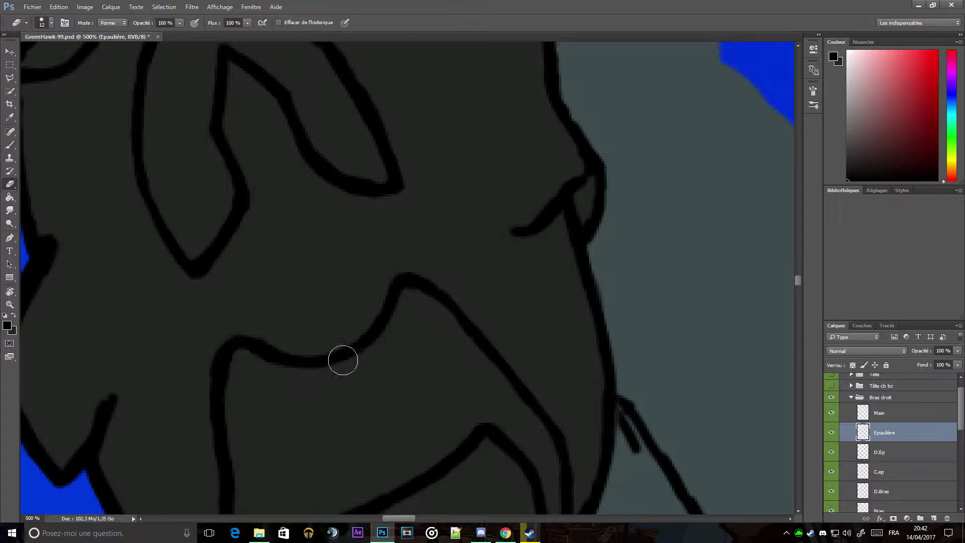
scroll(340, 357, down, 3)
mouse_move(440, 284)
mouse_down()
mouse_move(375, 319)
mouse_move(377, 339)
mouse_move(430, 379)
mouse_move(436, 286)
mouse_up()
Step: Clean up the remaining junction stroke and make the D.Ep layer active
key(b)
key(e)
mouse_move(431, 372)
mouse_down()
mouse_move(427, 347)
mouse_move(430, 360)
mouse_up()
key(b)
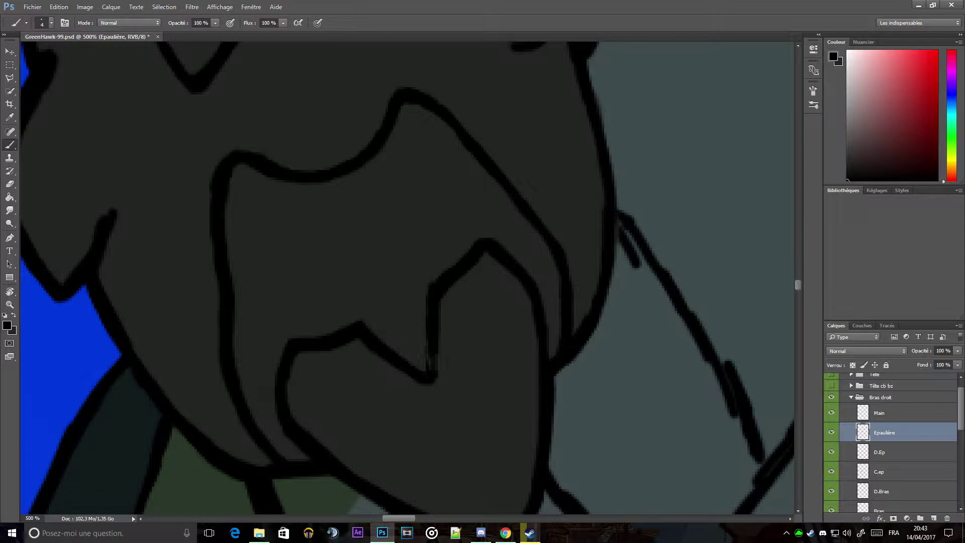
scroll(506, 245, down, 3)
scroll(508, 249, up, 1)
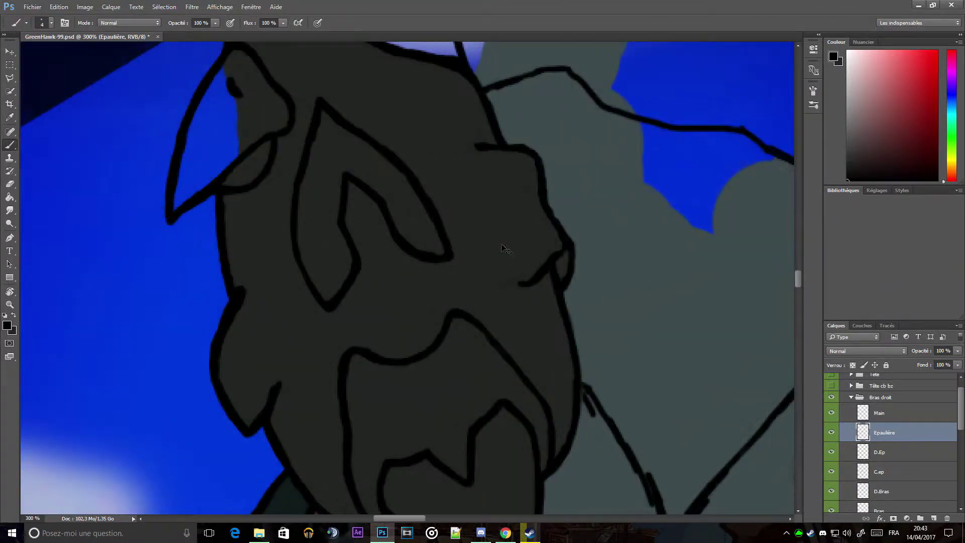
scroll(508, 249, left, 2)
key(alt+bracketleft)
Step: On D.Ep, draw ridge lines along the shoulder armour's lower-left side
mouse_move(245, 262)
mouse_down()
mouse_move(221, 307)
mouse_move(234, 347)
mouse_up()
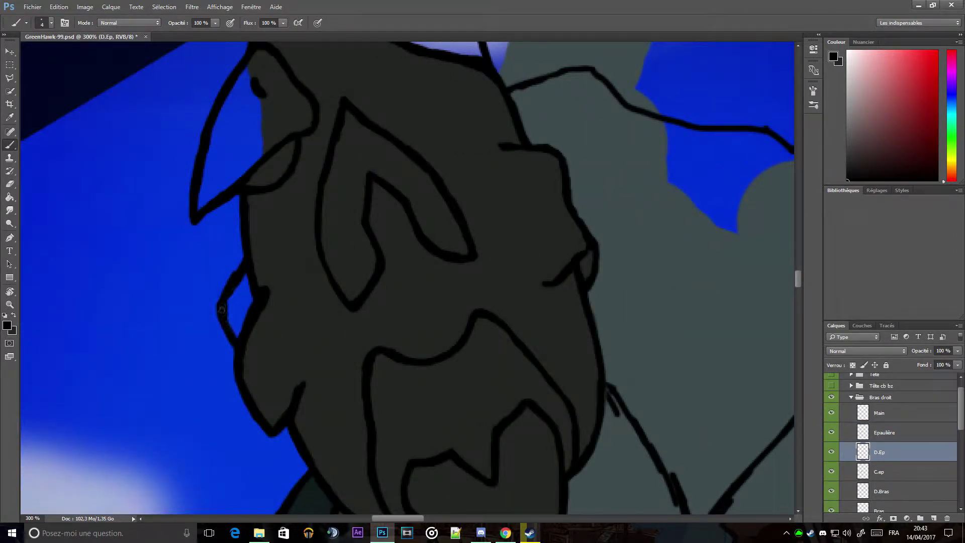
key(e)
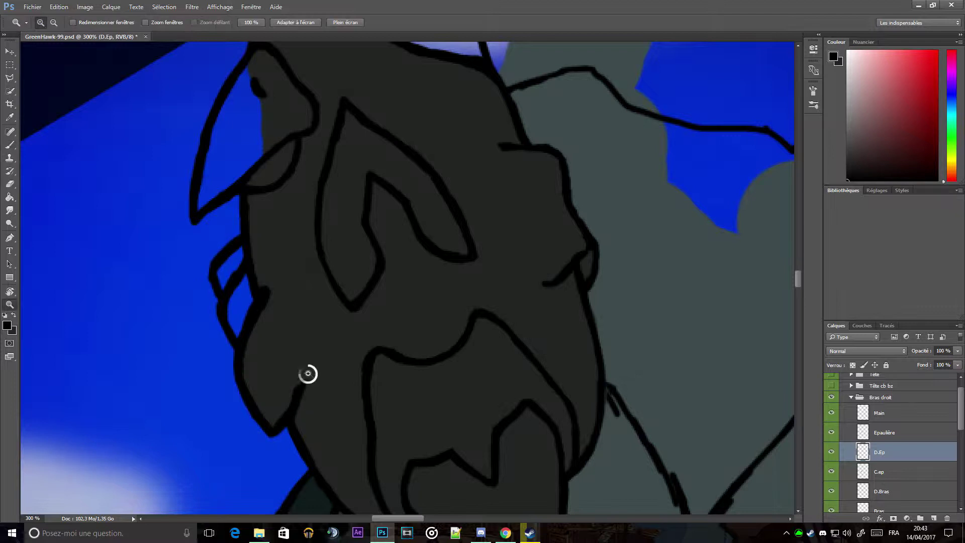
scroll(292, 401, up, 1)
key(b)
drag(285, 433, 302, 386)
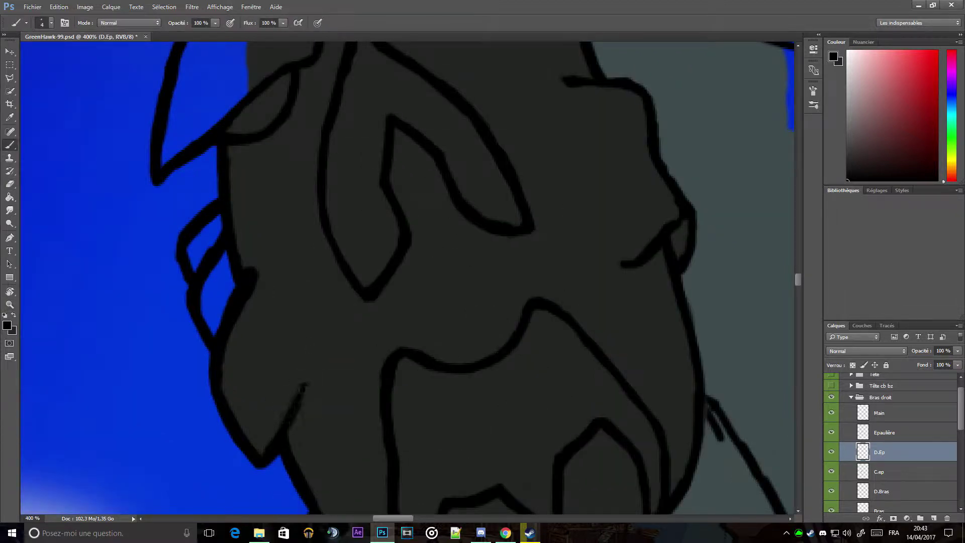
mouse_move(264, 478)
mouse_down()
mouse_move(259, 347)
mouse_move(301, 428)
mouse_move(347, 351)
mouse_up()
key(e)
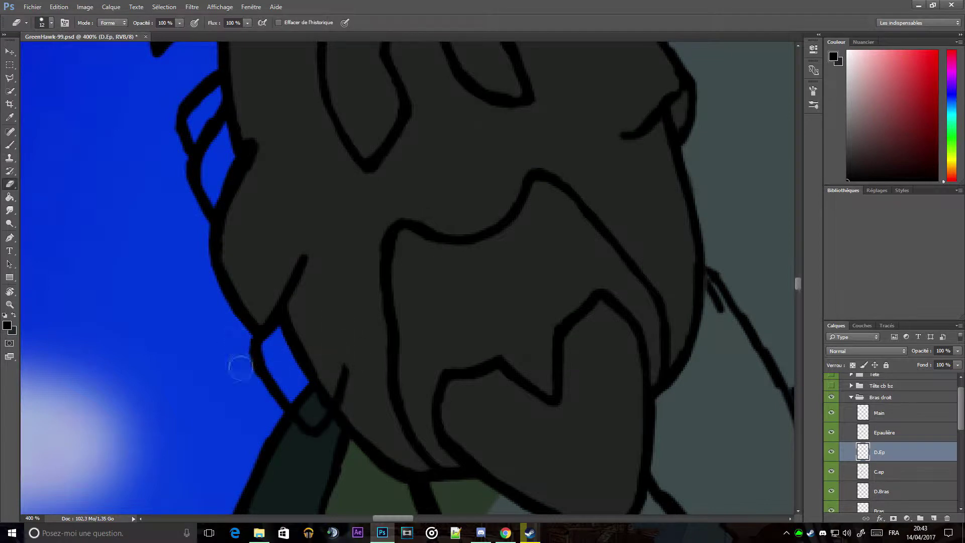
Step: On Epaulière, erase the dark fill and outline covering the new lines, then return to D.Ep
key(alt+bracketright)
drag(307, 377, 284, 326)
drag(313, 401, 329, 358)
key(alt+bracketleft)
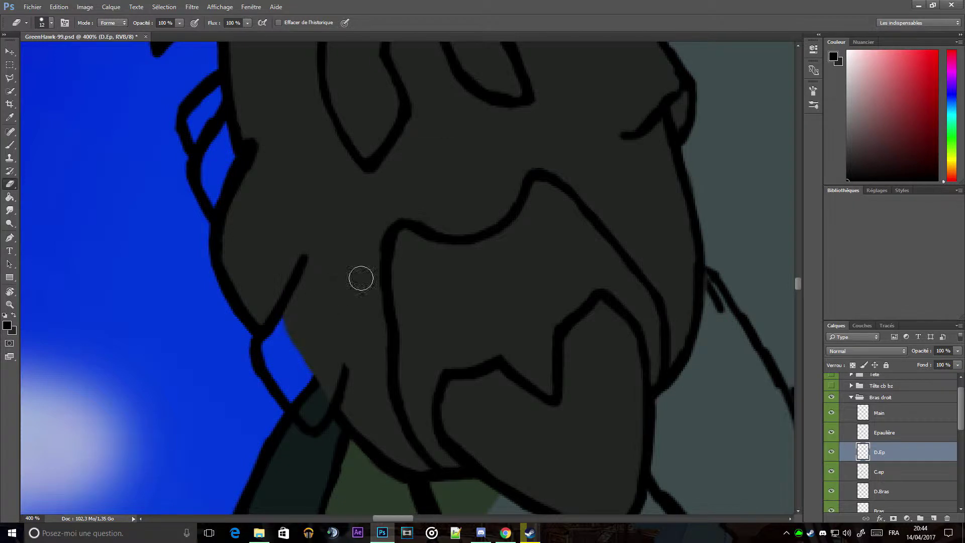
scroll(361, 278, up, 2)
scroll(383, 248, up, 3)
Step: Draw a loop stroke along the armour's left edge and reactivate the Epaulière layer
key(b)
mouse_move(187, 201)
mouse_down()
mouse_move(211, 159)
mouse_move(205, 151)
mouse_up()
key(e)
key(b)
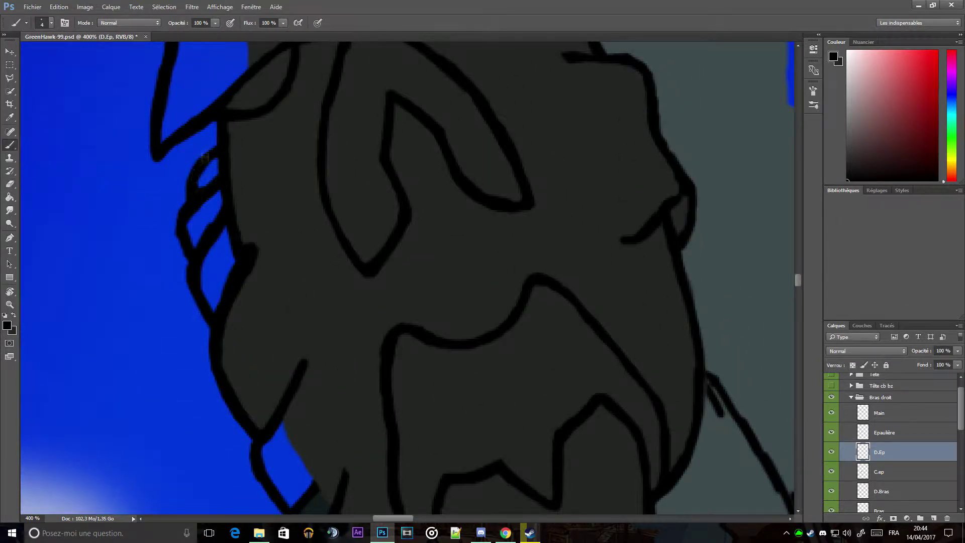
scroll(200, 306, down, 2)
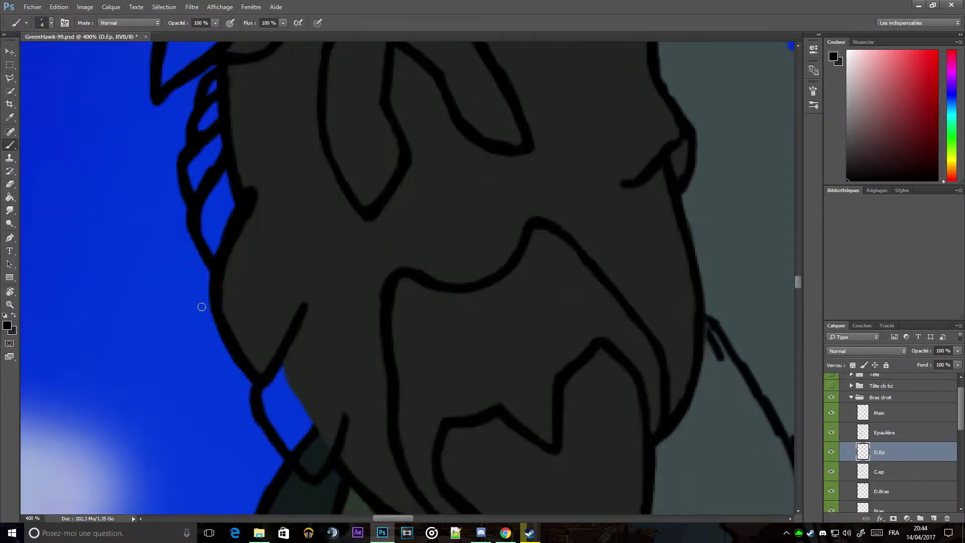
scroll(206, 300, down, 2)
scroll(206, 301, down, 2)
key(e)
click(903, 431)
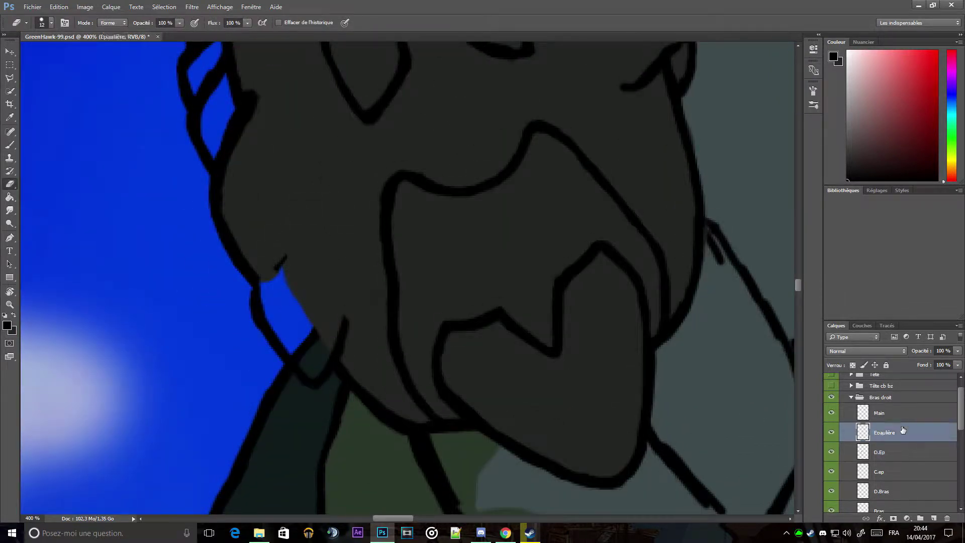
Step: On D.Ep, paint along the armour's lower-left edge and erase the small dark marks below it
click(904, 455)
key(b)
drag(255, 302, 306, 210)
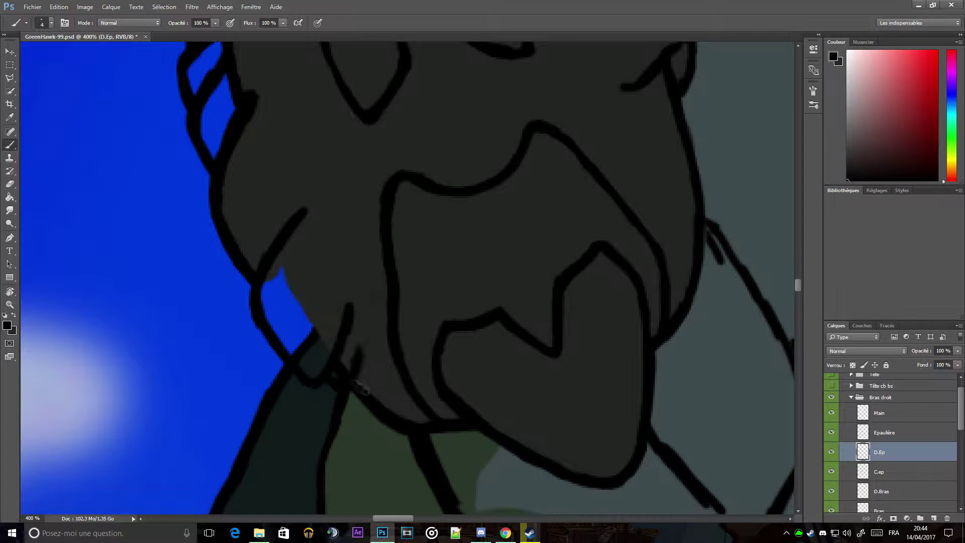
key(alt+bracketright)
key(e)
drag(347, 372, 361, 385)
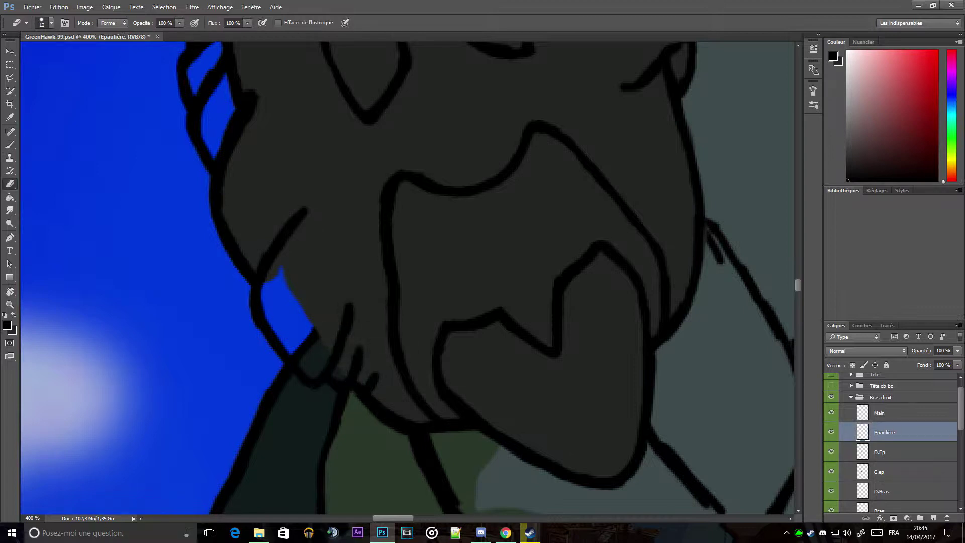
key(alt+bracketleft)
key(b)
key(alt+bracketright)
key(e)
mouse_move(352, 397)
mouse_down()
mouse_move(372, 392)
mouse_move(372, 375)
mouse_up()
key(alt+bracketleft)
Step: Sample the dark grey-green armour colour and enlarge the brush to 42 px
key(alt+bracketright)
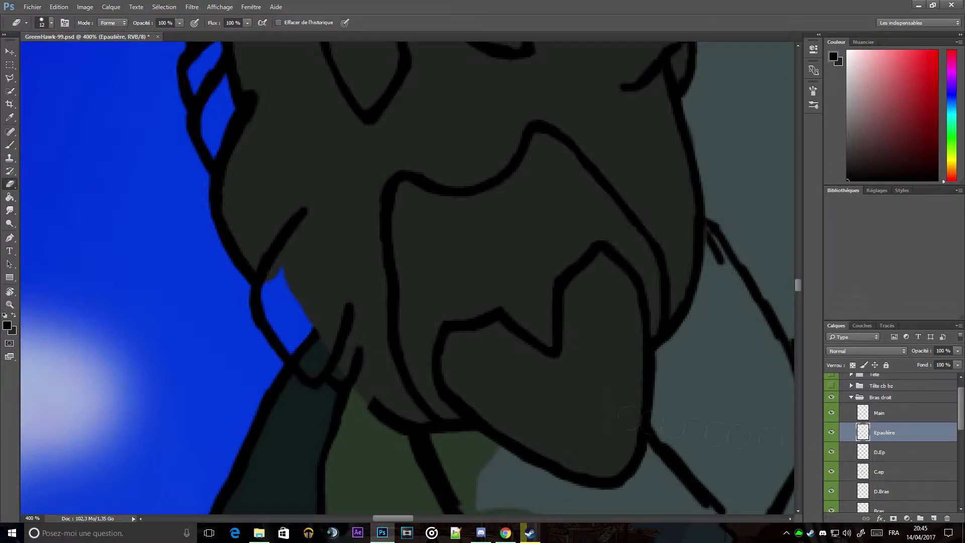
key(b)
key(alt+bracketleft)
key(alt+bracketleft)
alt+click(371, 287)
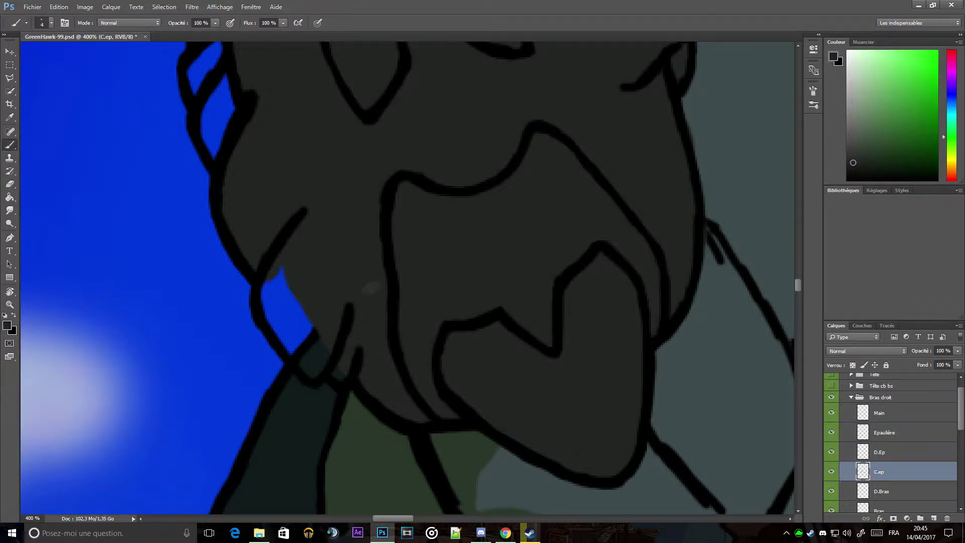
right_click(305, 285)
drag(352, 302, 371, 301)
key(Return)
scroll(278, 231, up, 5)
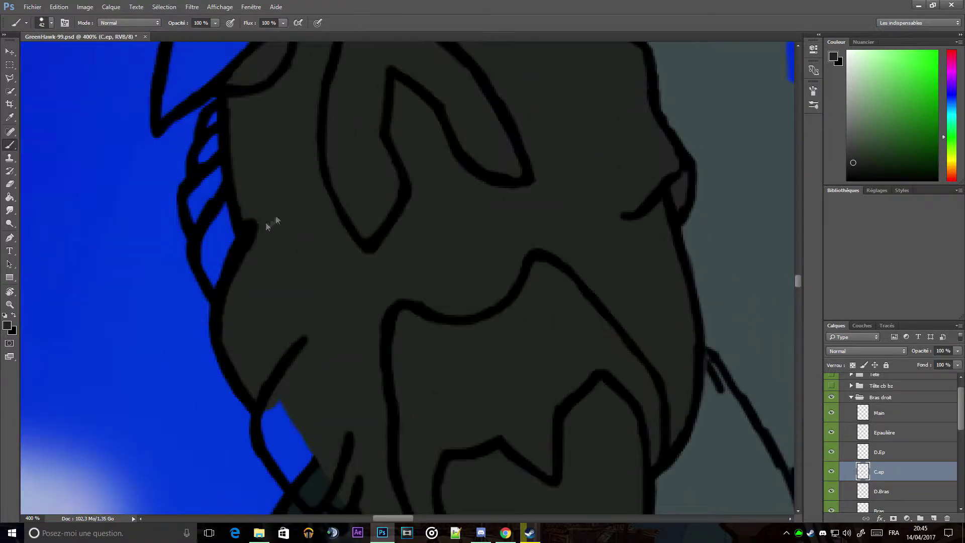
Step: Erase the black outline along the armour's left edge on the Epaulière layer
click(874, 433)
key(e)
drag(246, 236, 229, 113)
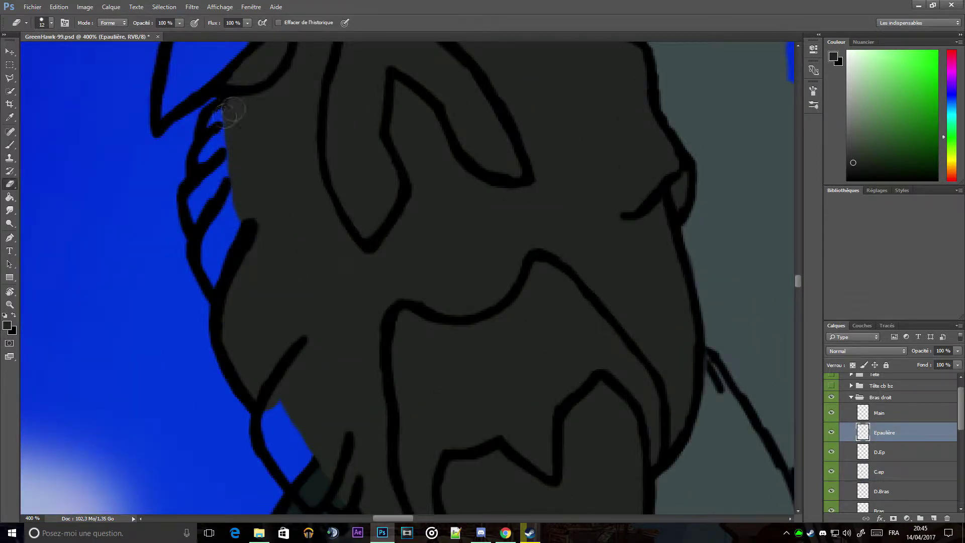
key(alt+bracketleft)
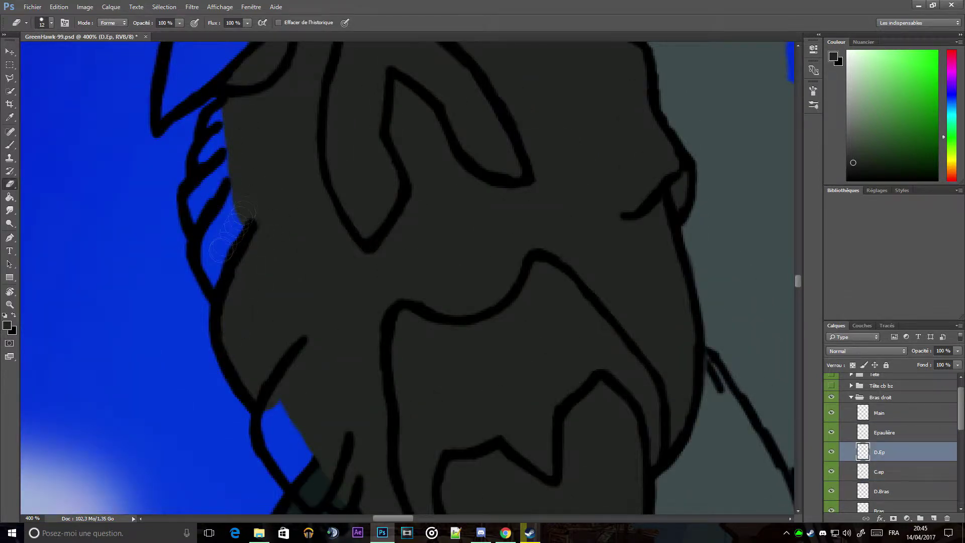
key(b)
right_click(292, 246)
Step: With a 4 px black brush, erase a stray stroke and extend a strand outline
right_click(276, 267)
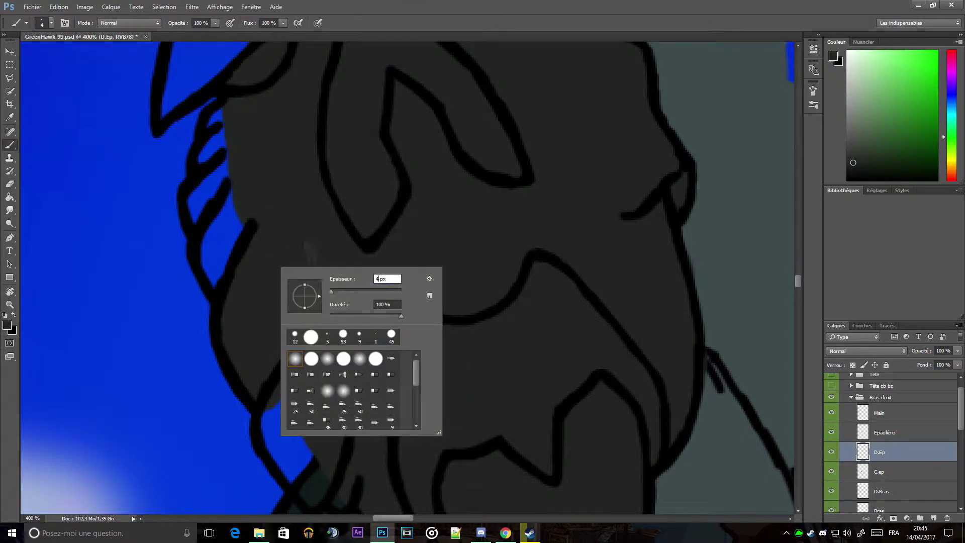
key(Return)
scroll(831, 428, down, 1)
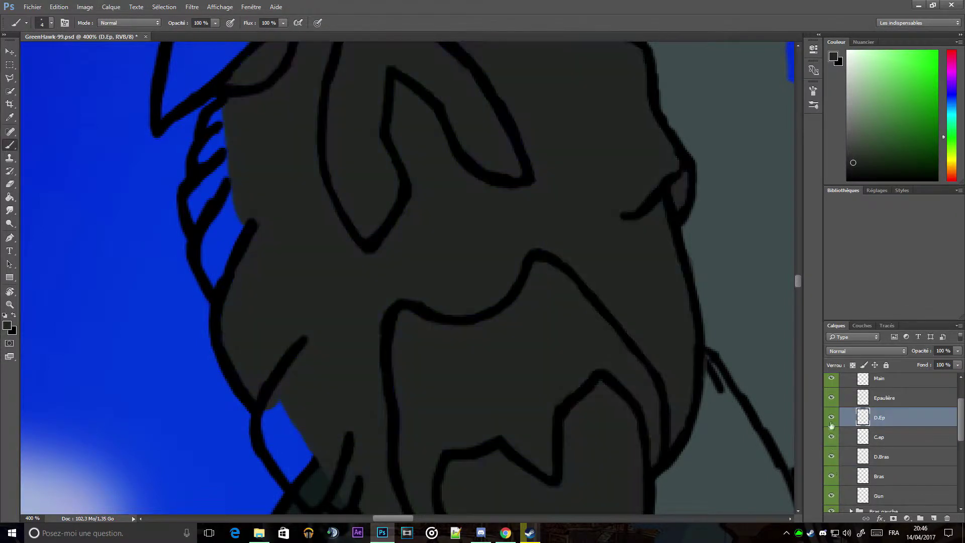
key(d)
key(e)
mouse_move(210, 193)
mouse_down()
mouse_move(241, 182)
mouse_move(236, 146)
mouse_up()
key(b)
drag(240, 237, 262, 224)
Step: On C.ep, paint the blue gaps between the left-edge strands dark grey with a 15 px brush
scroll(363, 414, down, 2)
key(alt+bracketleft)
right_click(282, 261)
double_click(307, 344)
mouse_move(307, 344)
mouse_down()
mouse_move(341, 452)
mouse_move(276, 387)
mouse_move(315, 453)
mouse_up()
mouse_move(226, 151)
mouse_down()
mouse_move(221, 115)
mouse_move(251, 95)
mouse_up()
scroll(265, 137, up, 1)
scroll(268, 142, up, 1)
Step: Return to the D.Ep layer with the eraser and review the tidied left edge
key(alt+bracketright)
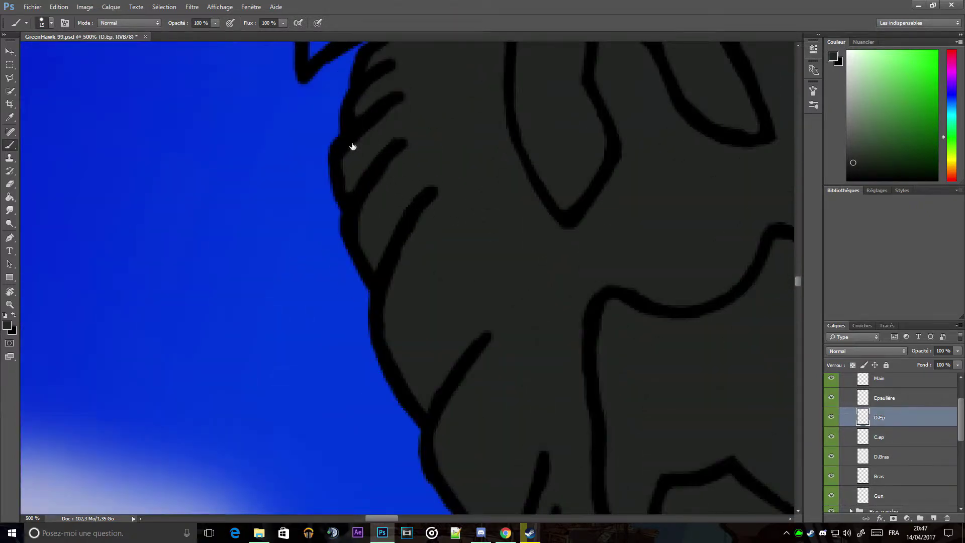
key(e)
right_click(363, 175)
key(Return)
scroll(365, 177, up, 1)
scroll(365, 177, up, 2)
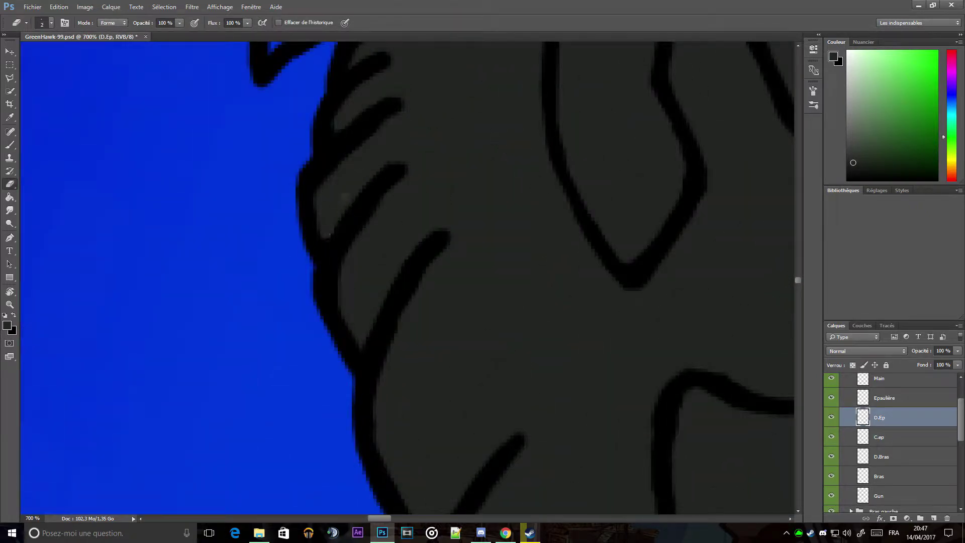
scroll(312, 320, down, 5)
scroll(312, 320, down, 2)
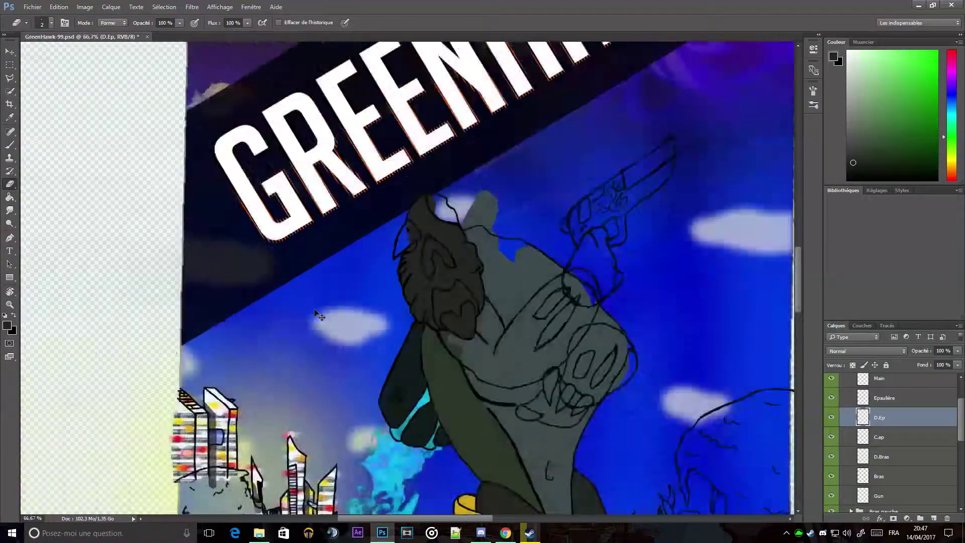
Step: Erase the old dark outline at the shoulder edge on D.Ep with a 5 px eraser
scroll(312, 320, up, 1)
scroll(744, 440, up, 2)
scroll(744, 439, up, 2)
key(alt+bracketright)
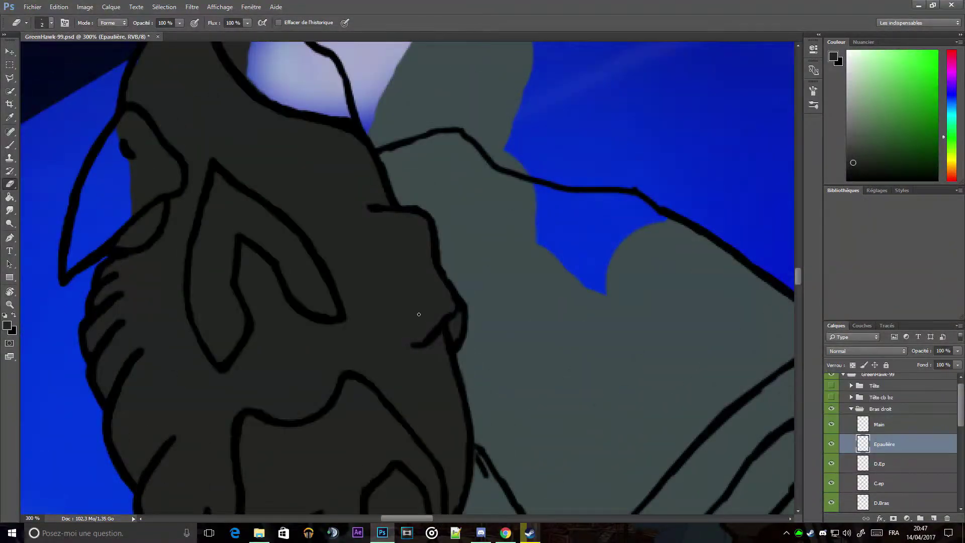
right_click(418, 315)
text(5)
key(Return)
click(883, 464)
drag(413, 345, 436, 349)
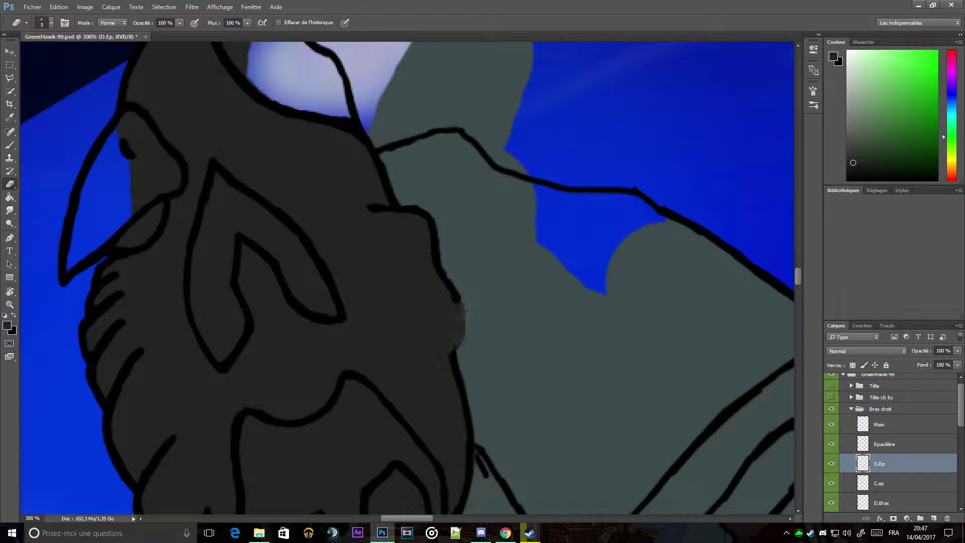
drag(461, 303, 448, 271)
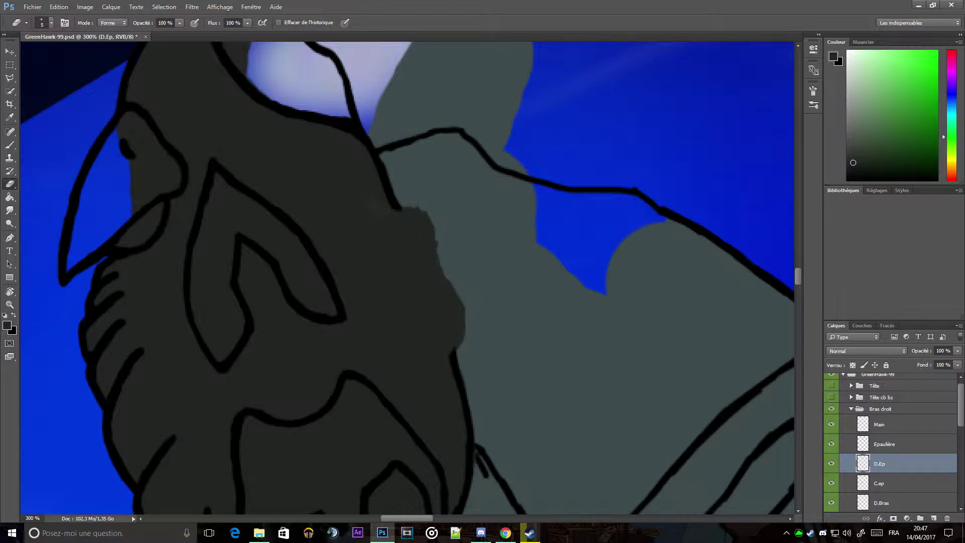
Step: Draw a short black line where the shoulder piece meets the grey armour, undoing one misplaced stroke
key(b)
right_click(421, 200)
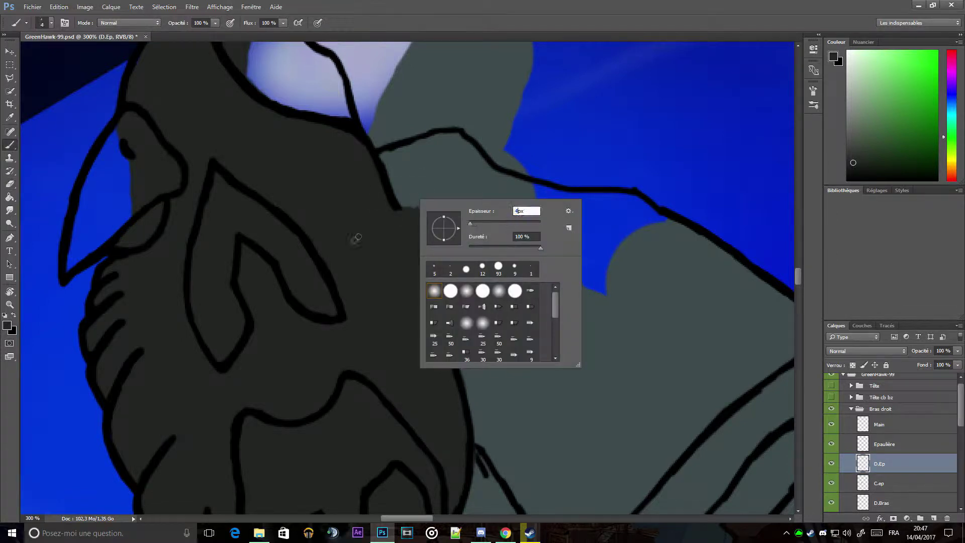
key(Return)
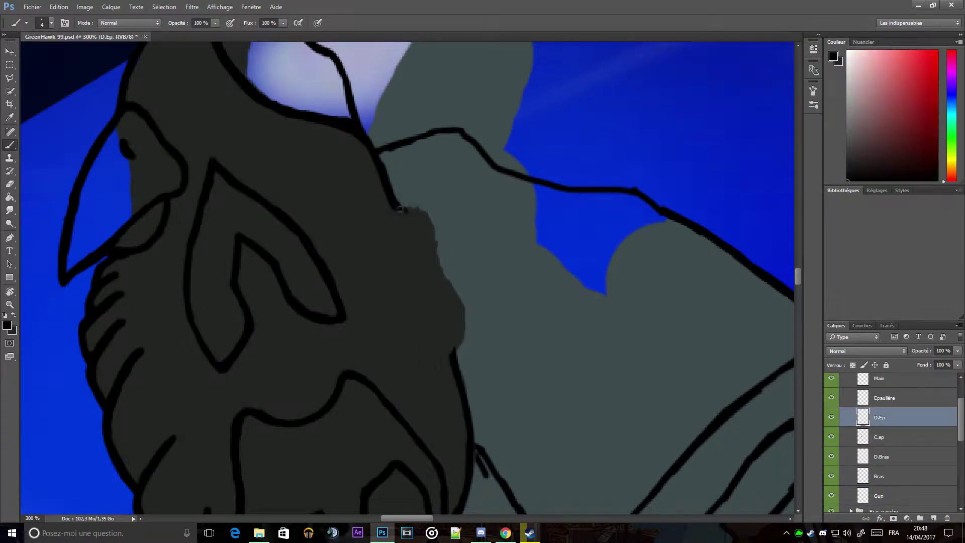
drag(435, 227, 402, 209)
click(58, 6)
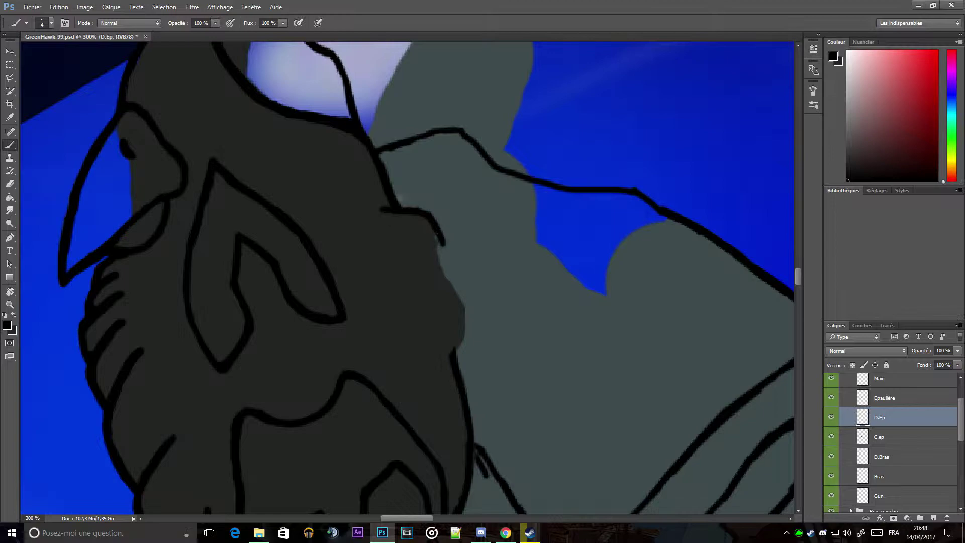
drag(394, 247, 456, 252)
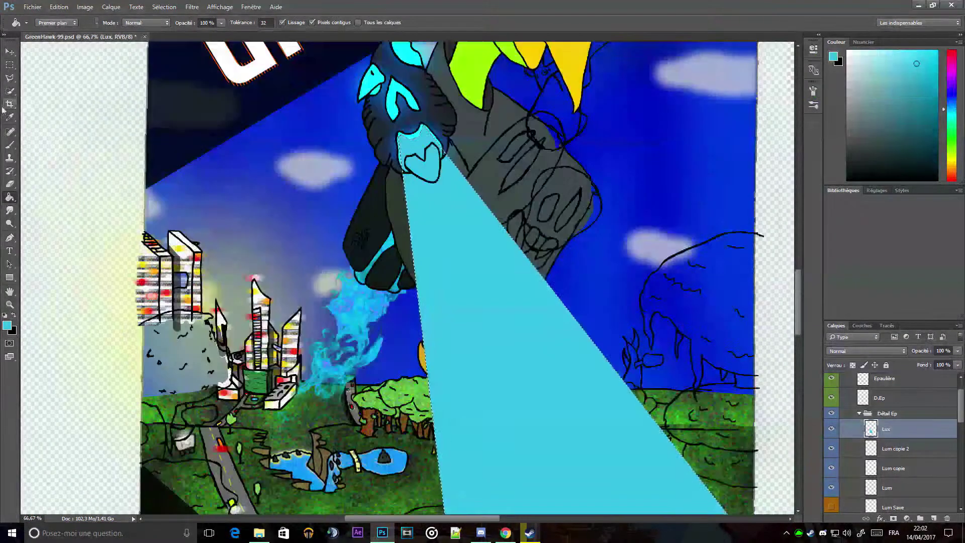
Step: Outline the first light ray with the Polygonal Lasso and fill it cyan with the Paint Bucket
click(10, 78)
right_click(90, 115)
click(106, 121)
scroll(374, 217, up, 3)
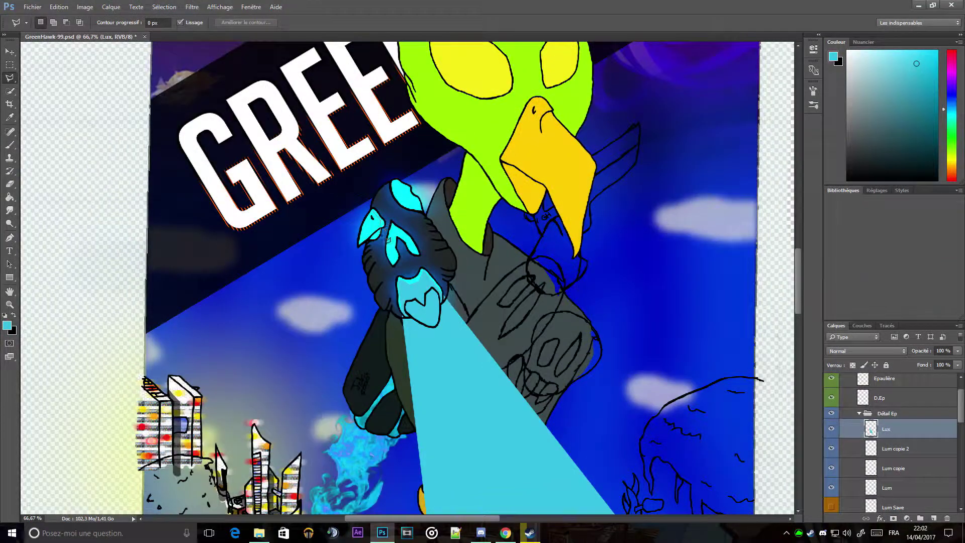
click(365, 248)
click(130, 435)
click(120, 133)
double_click(371, 206)
key(g)
click(251, 247)
click(10, 77)
right_click(192, 154)
click(206, 160)
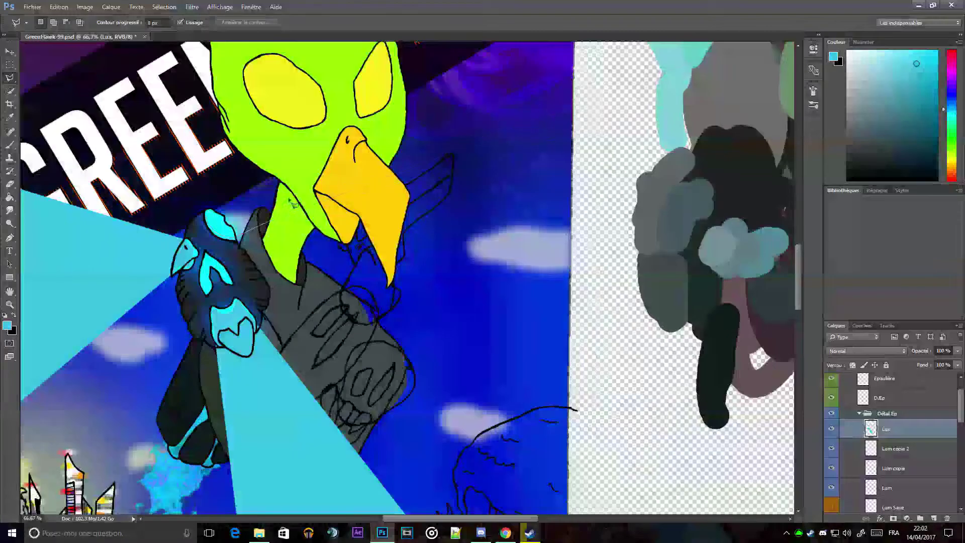
Step: Outline two more rays, including one toward the bottom-left, and fill them cyan
click(701, 60)
click(610, 118)
click(236, 490)
click(555, 151)
double_click(377, 183)
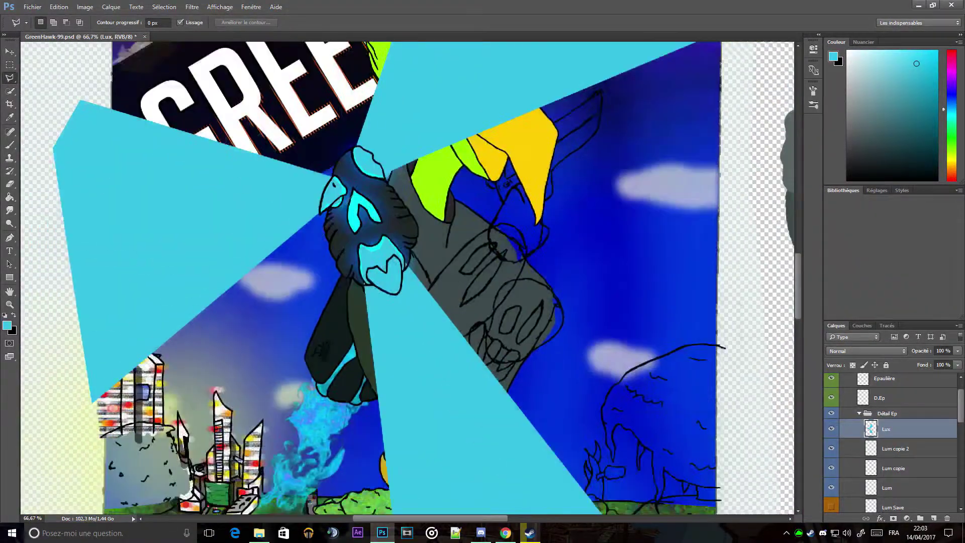
click(211, 467)
click(65, 395)
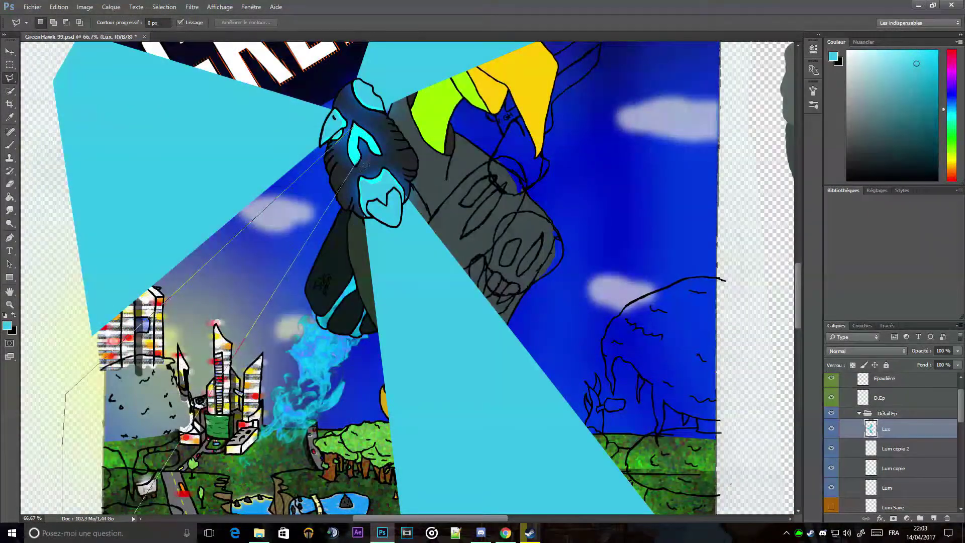
double_click(354, 143)
key(alt+BackSpace)
key(ctrl+d)
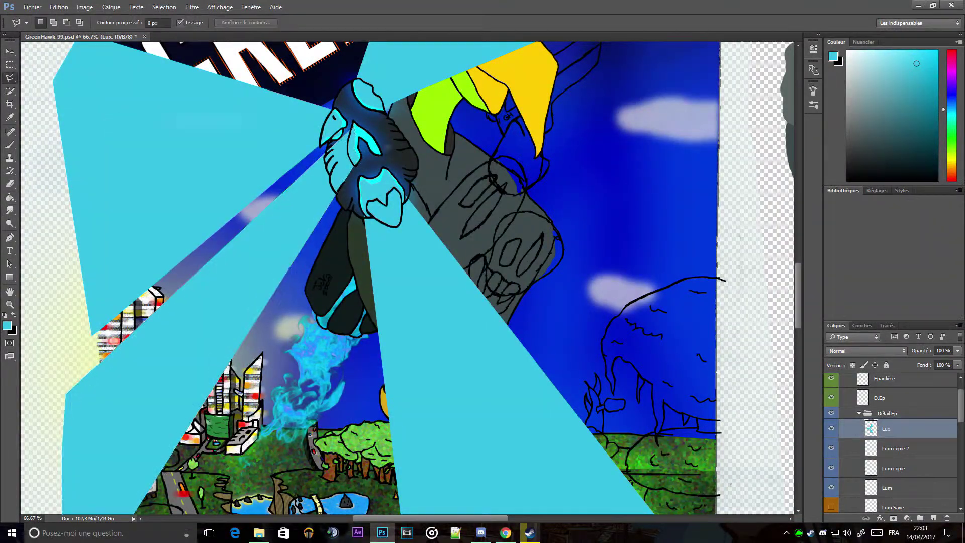
Step: Add a final cyan ray to the right and fit the whole canvas in view
click(546, 74)
click(533, 417)
click(492, 445)
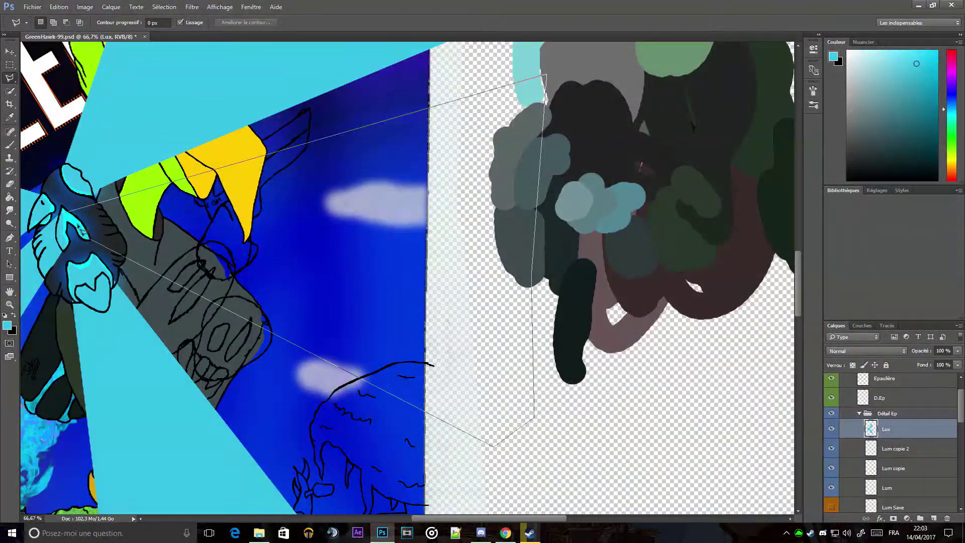
double_click(64, 212)
key(alt+BackSpace)
key(ctrl+d)
key(v)
key(ctrl+0)
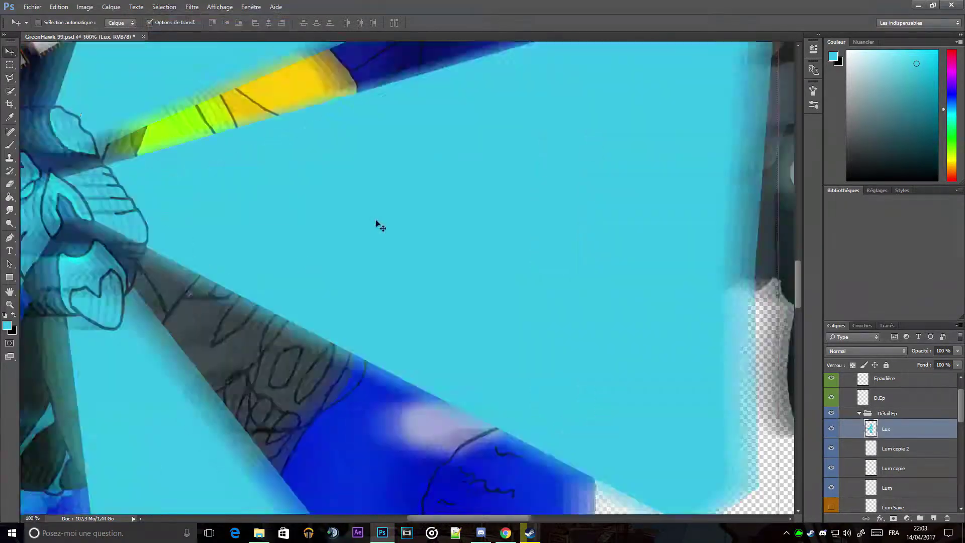
click(191, 7)
mouse_move(197, 146)
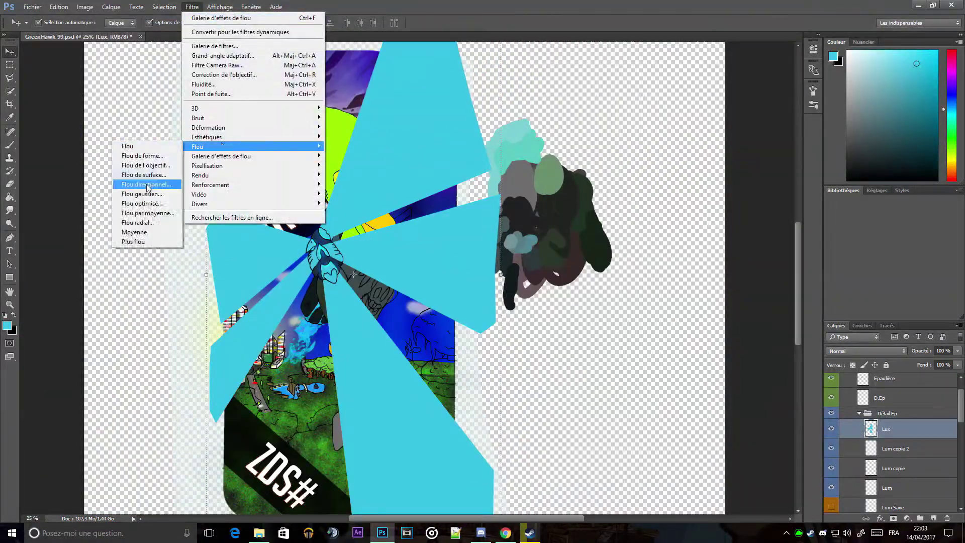
Step: Apply a 41.5 px Gaussian blur to the cyan rays on the Lux layer
click(145, 184)
drag(571, 270, 583, 271)
key(Escape)
key(shift+alt+g)
double_click(914, 429)
Step: Try several blend modes for the Lux rays and settle on Incrustation
click(662, 68)
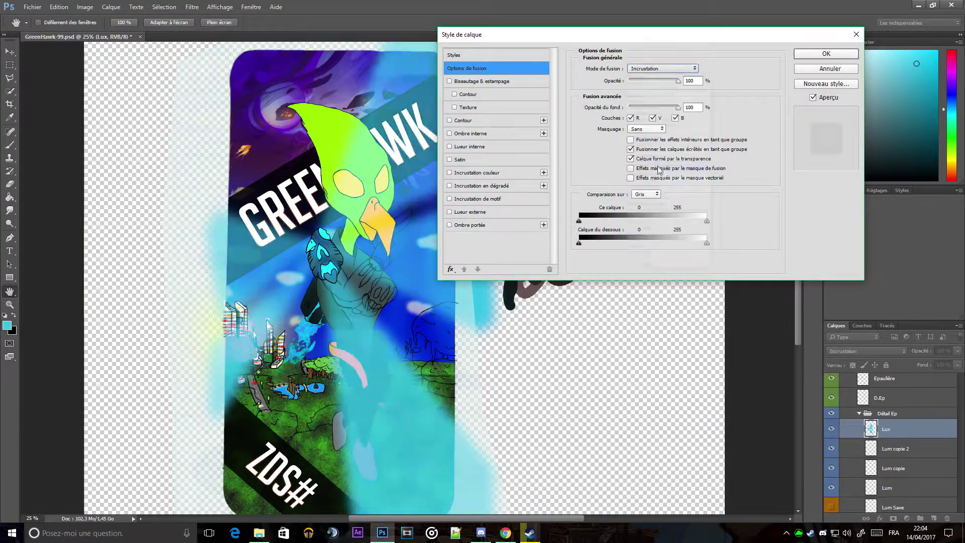
click(649, 173)
click(663, 69)
click(642, 186)
click(662, 69)
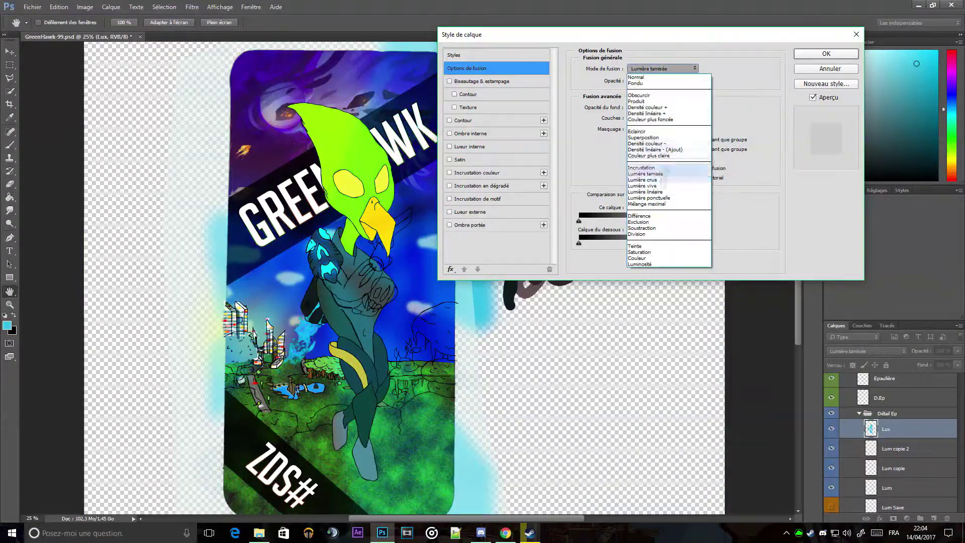
click(643, 180)
click(662, 68)
click(653, 121)
click(662, 68)
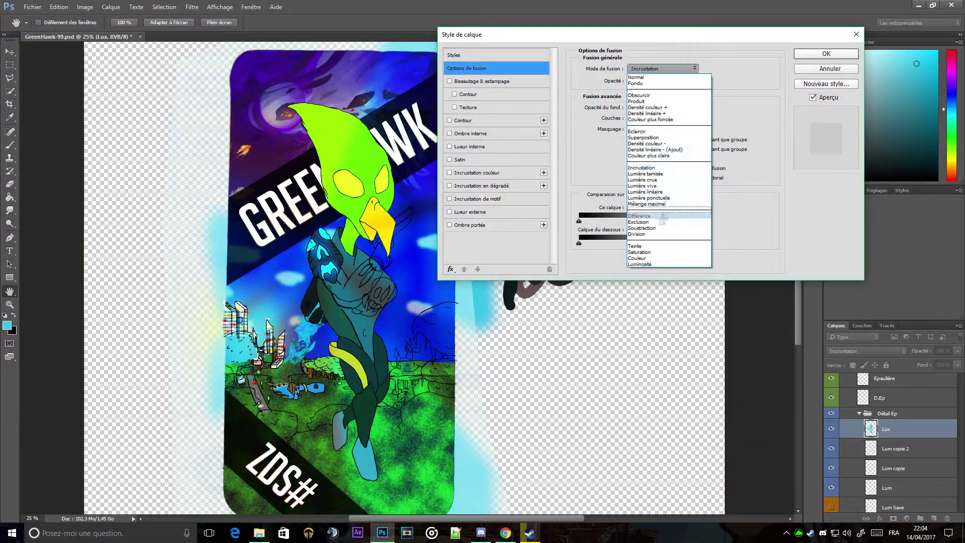
click(643, 215)
click(663, 68)
click(645, 192)
click(662, 69)
click(644, 204)
click(662, 69)
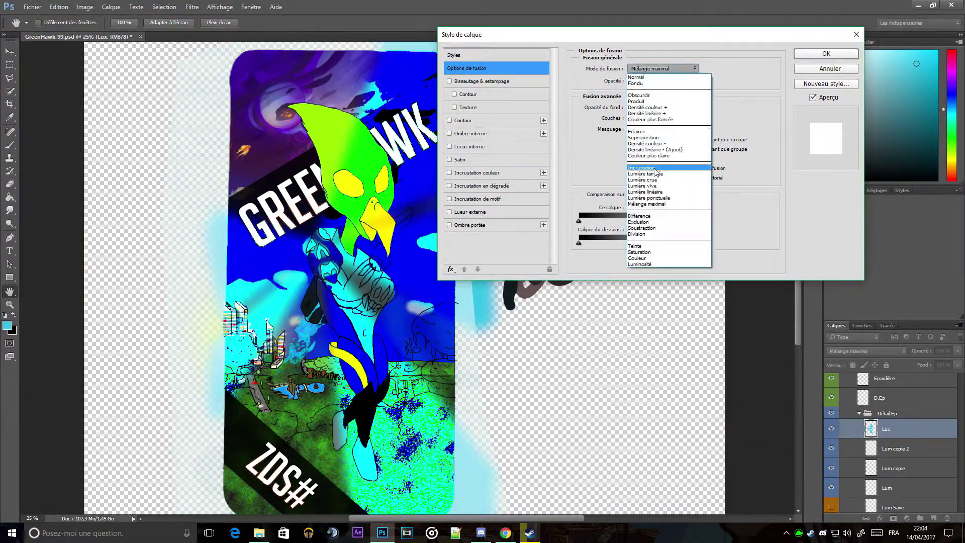
click(644, 168)
Step: Duplicate the Lux layer and start renaming the copy
click(825, 53)
key(ctrl+j)
double_click(894, 429)
text(Lux LV)
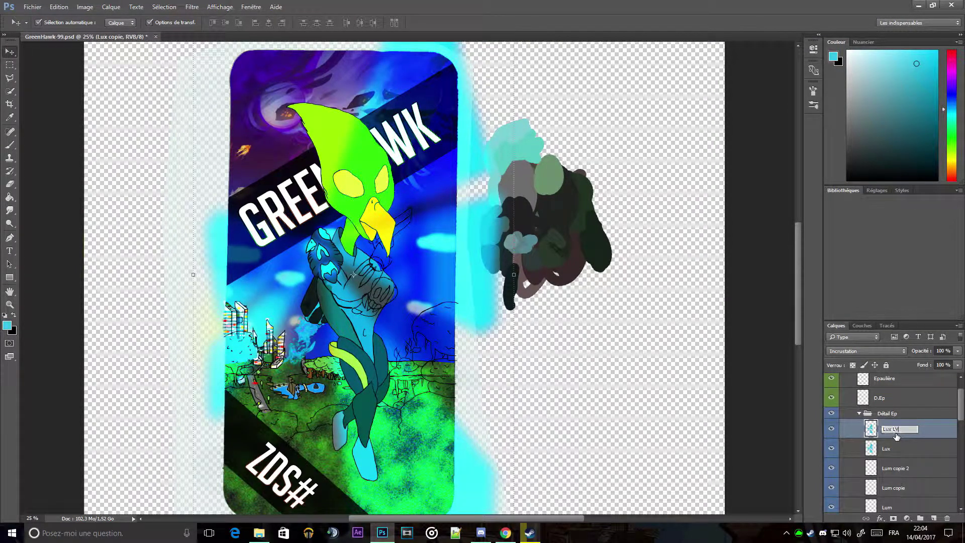
Step: Set the Lux LV glow layer to Vivid Light (Lumière vive) after briefly trying Overlay
key(Return)
click(866, 351)
click(856, 267)
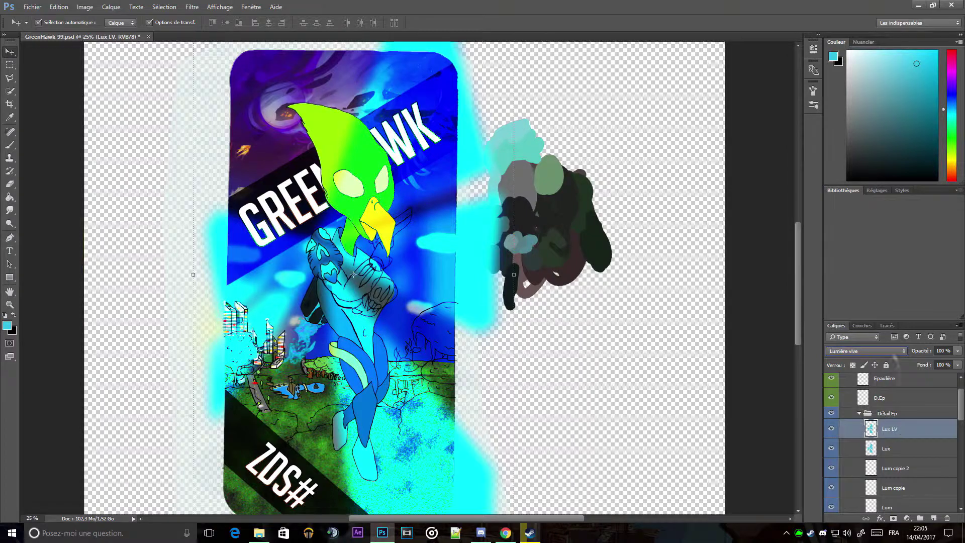
click(866, 351)
click(854, 241)
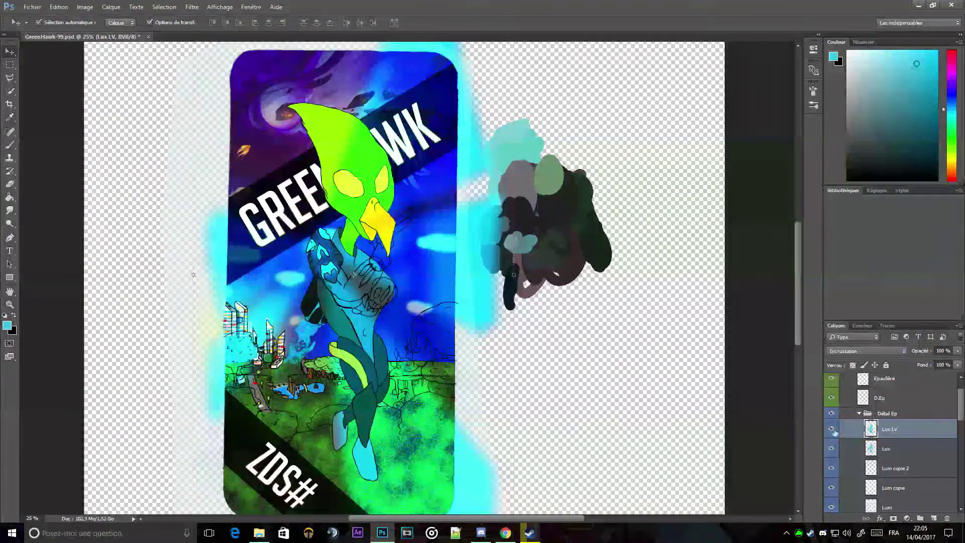
click(831, 448)
click(865, 351)
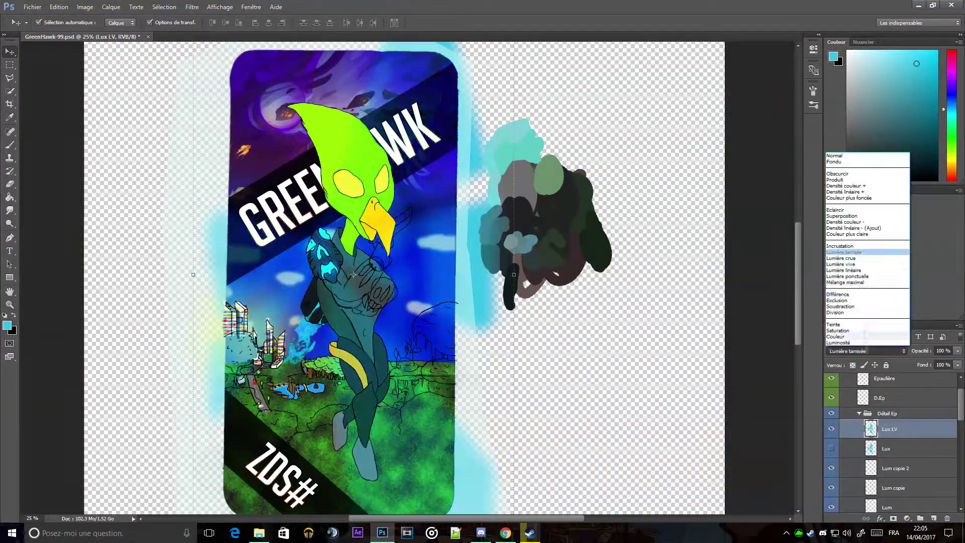
click(842, 264)
Step: Duplicate Lux LV as a Soft Light copy named Lux Lt
key(ctrl+j)
click(865, 351)
click(842, 251)
double_click(890, 429)
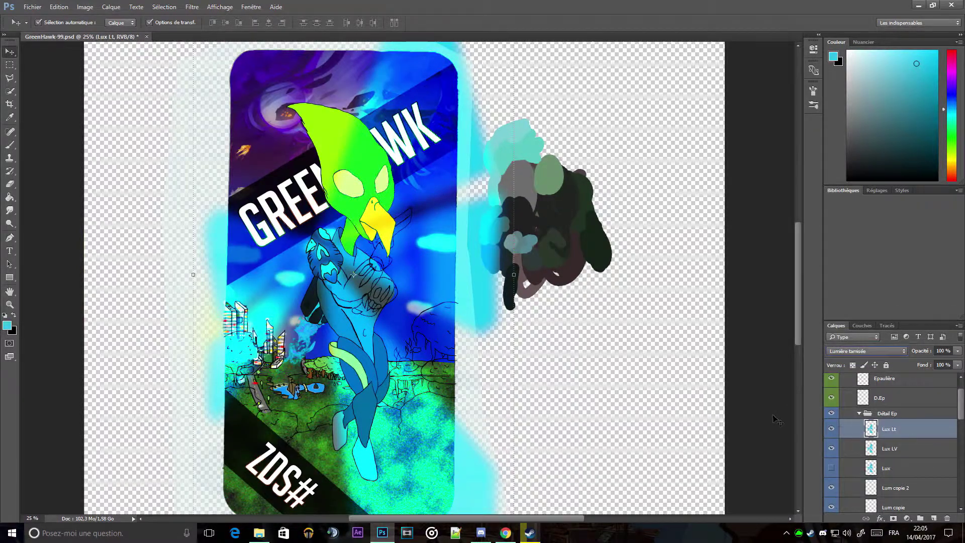
Step: Switch to the Eraser, hide Lux Lt and make Lux LV the visible active layer
scroll(777, 420, down, 2)
key(e)
right_click(523, 287)
key(Escape)
click(831, 448)
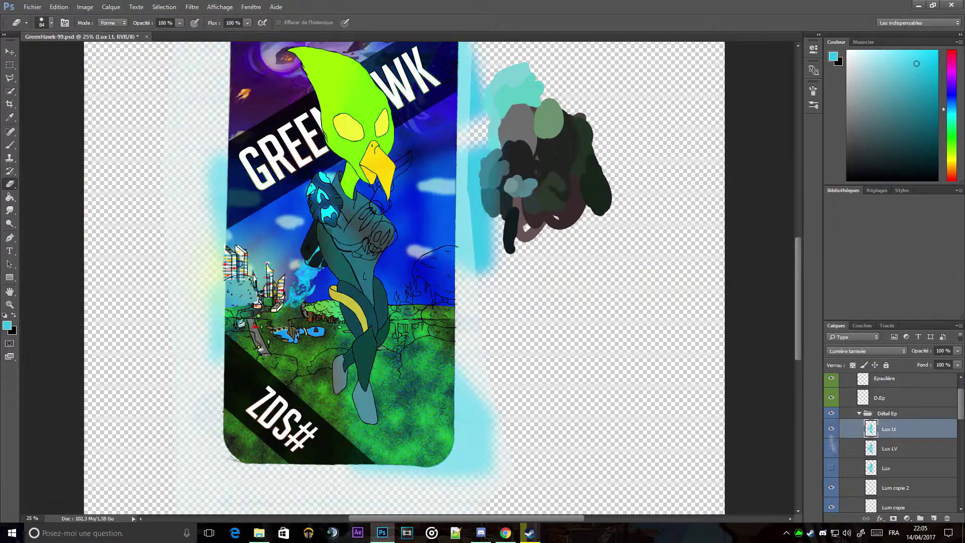
click(831, 429)
click(890, 448)
Step: Set the eraser to 404 px with 0% hardness
right_click(585, 351)
key(Escape)
right_click(548, 356)
key(Escape)
right_click(555, 355)
key(Escape)
right_click(565, 355)
drag(654, 377, 686, 383)
click(509, 411)
Step: Erase the cyan glow at the card's bottom-right corner and along its right edge
mouse_move(467, 452)
mouse_down()
mouse_move(372, 433)
mouse_move(452, 402)
mouse_move(432, 382)
mouse_move(361, 397)
mouse_up()
mouse_move(442, 347)
mouse_down()
mouse_move(403, 387)
mouse_move(347, 387)
mouse_up()
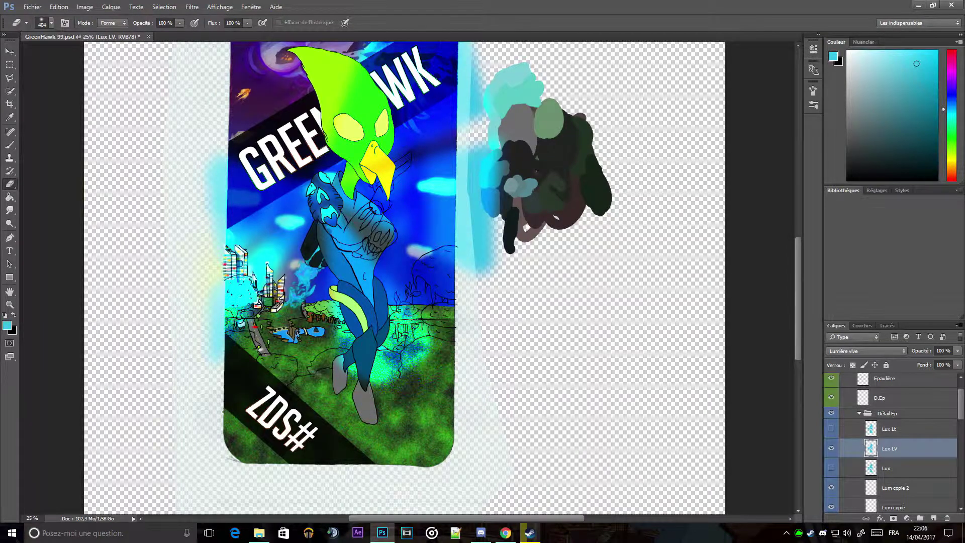
drag(480, 267, 482, 146)
drag(473, 181, 478, 70)
mouse_move(457, 151)
mouse_down()
mouse_move(453, 257)
mouse_move(438, 146)
mouse_up()
drag(435, 252, 443, 141)
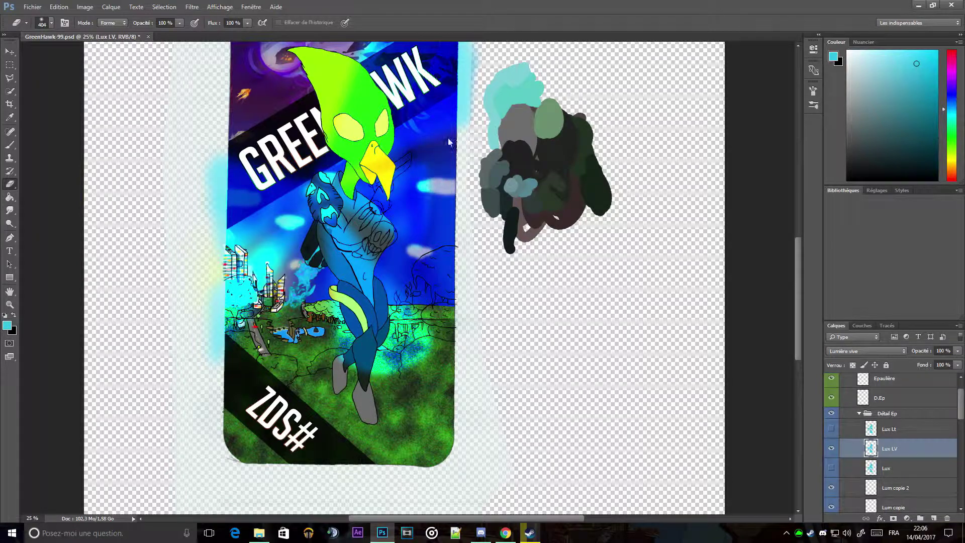
Step: Erase the glow over the card's left side, the city area and above the top edge
mouse_move(221, 357)
mouse_down()
mouse_move(221, 297)
mouse_move(241, 226)
mouse_up()
mouse_move(247, 302)
mouse_down()
mouse_move(266, 261)
mouse_move(211, 156)
mouse_up()
drag(251, 267, 272, 217)
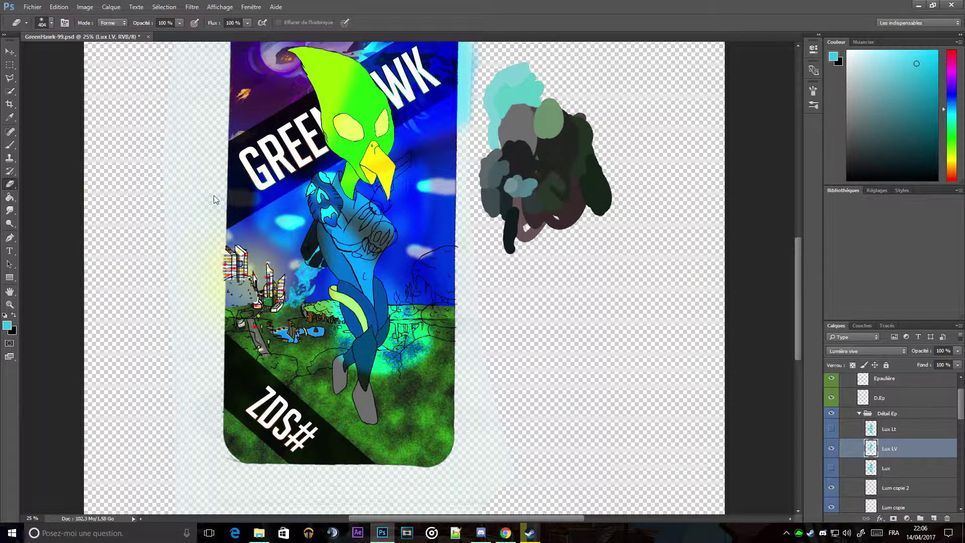
scroll(213, 199, up, 3)
mouse_move(393, 86)
mouse_down()
mouse_move(468, 121)
mouse_move(430, 231)
mouse_up()
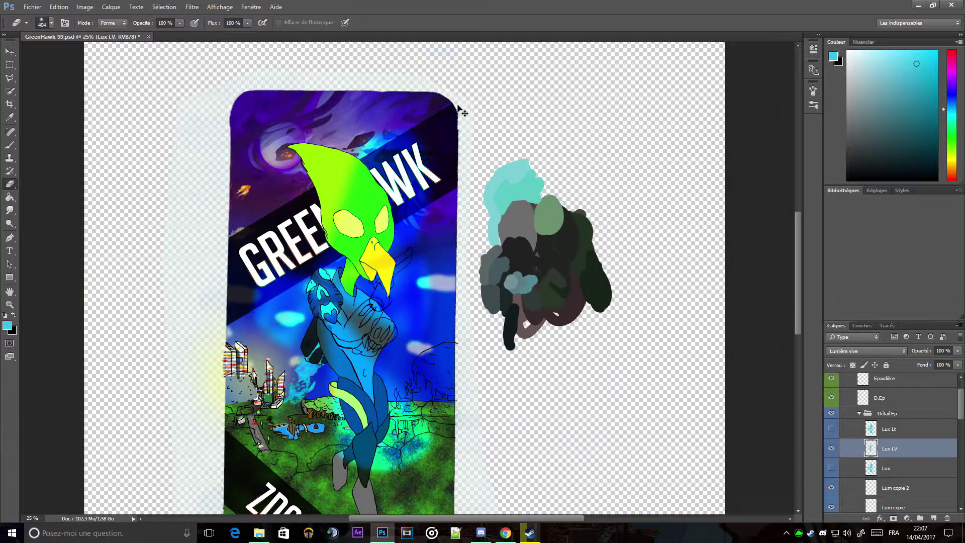
Step: Show Lux Lt and drag it below Lux LV, toggling it to compare the glow
scroll(459, 108, down, 1)
scroll(402, 217, up, 3)
click(832, 428)
scroll(649, 402, down, 1)
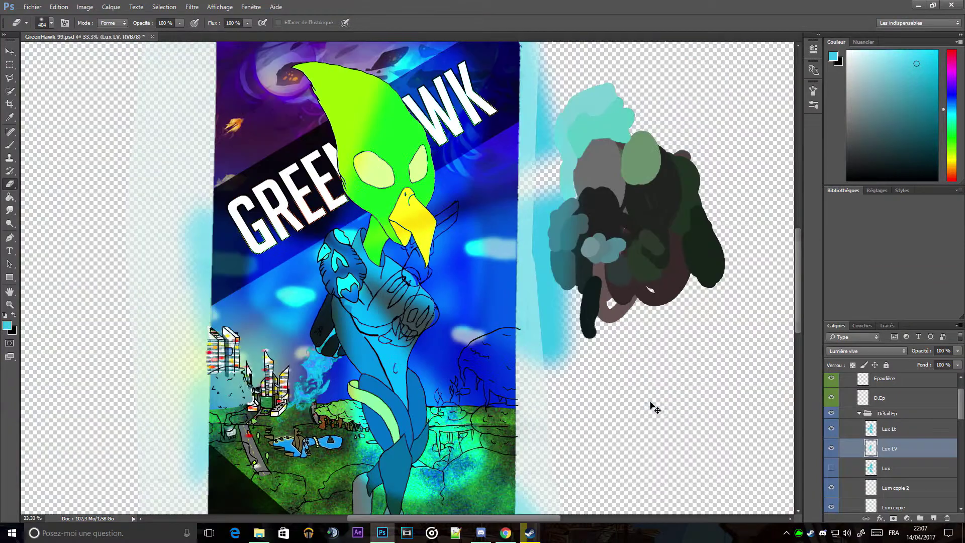
drag(890, 429, 890, 455)
click(832, 410)
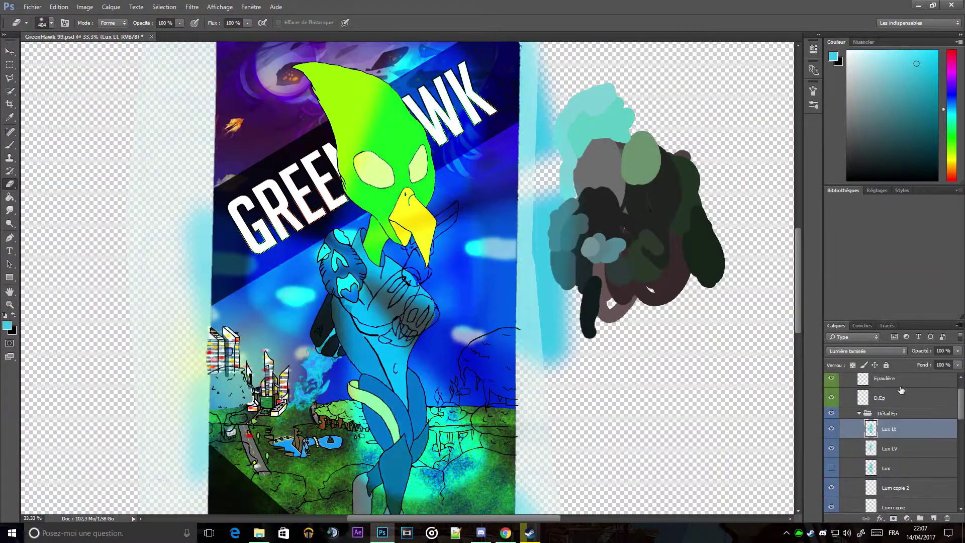
click(832, 409)
Step: Show the Lux layer and drag it above Lux LV into the middle slot
scroll(658, 445, down, 1)
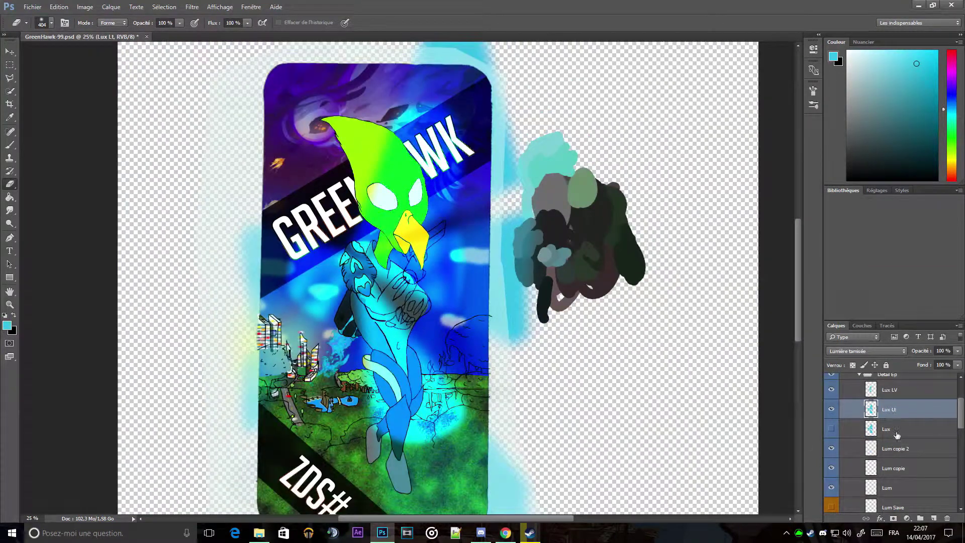
click(832, 429)
drag(889, 429, 894, 387)
drag(896, 469, 894, 425)
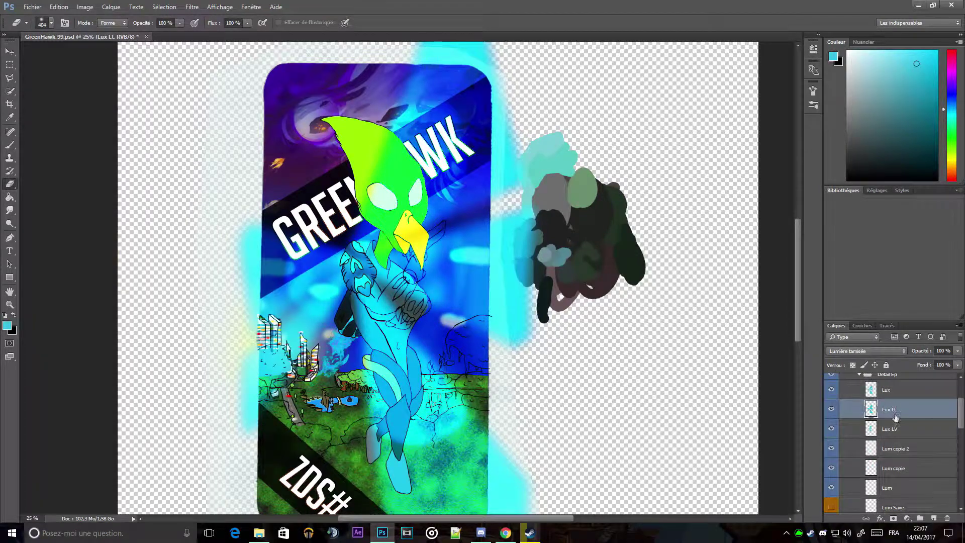
scroll(582, 417, down, 2)
Step: Select Lux Lt, open and close the Filter menu unused, then make Lux LV active
click(904, 467)
click(193, 7)
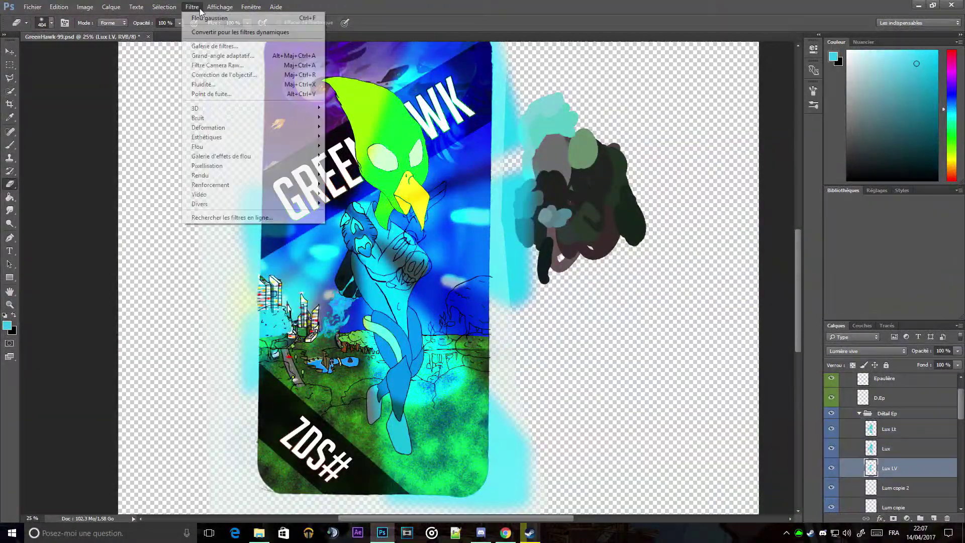
click(890, 429)
click(193, 7)
click(192, 7)
click(192, 7)
click(193, 7)
click(893, 468)
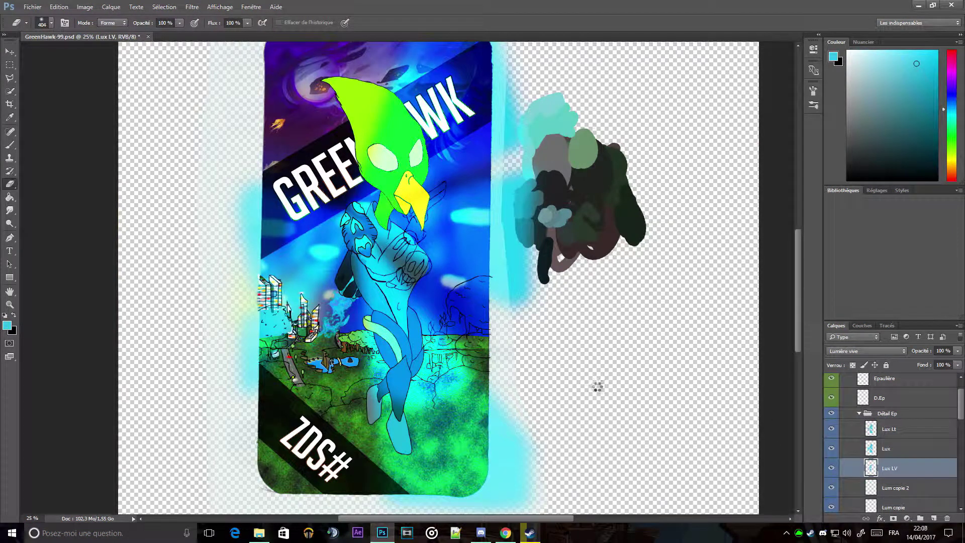
scroll(886, 441, up, 5)
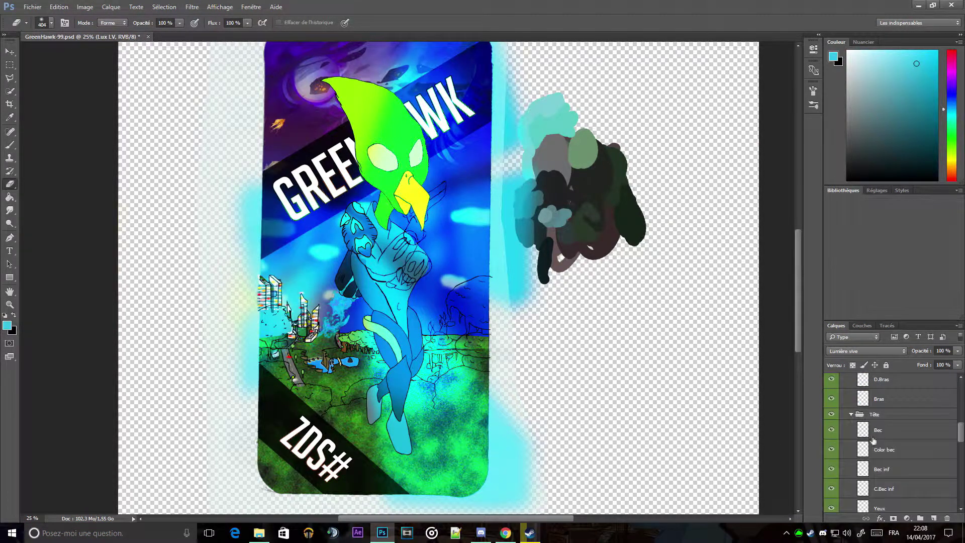
Step: Select the head's Color layer in the Tête group and Quick Select the zoomed-in head
click(875, 414)
key(w)
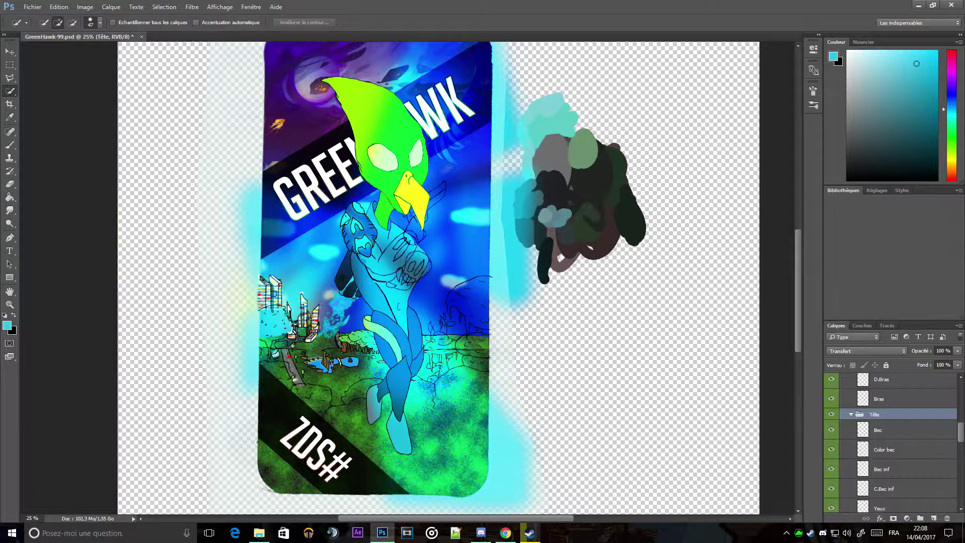
scroll(890, 442, down, 3)
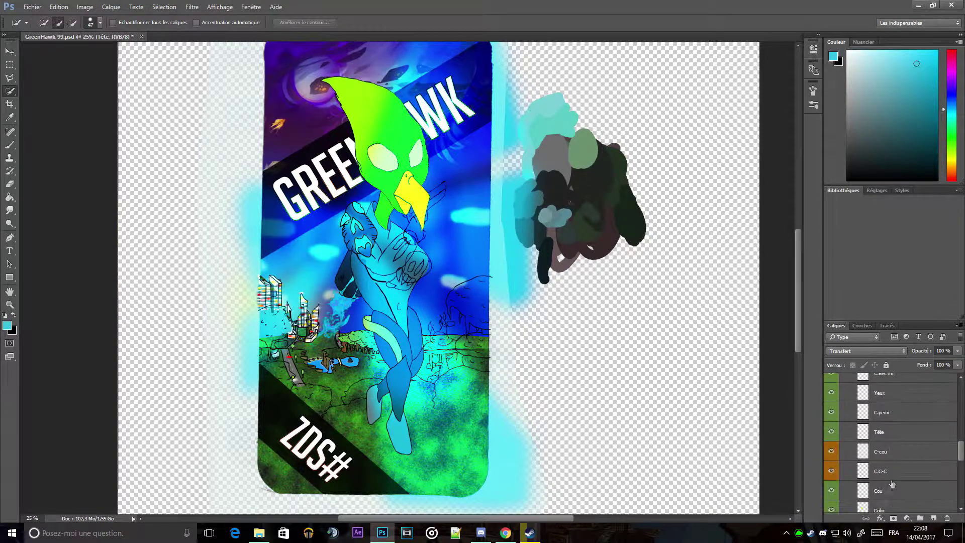
click(880, 503)
scroll(326, 185, up, 1)
key(ctrl+plus)
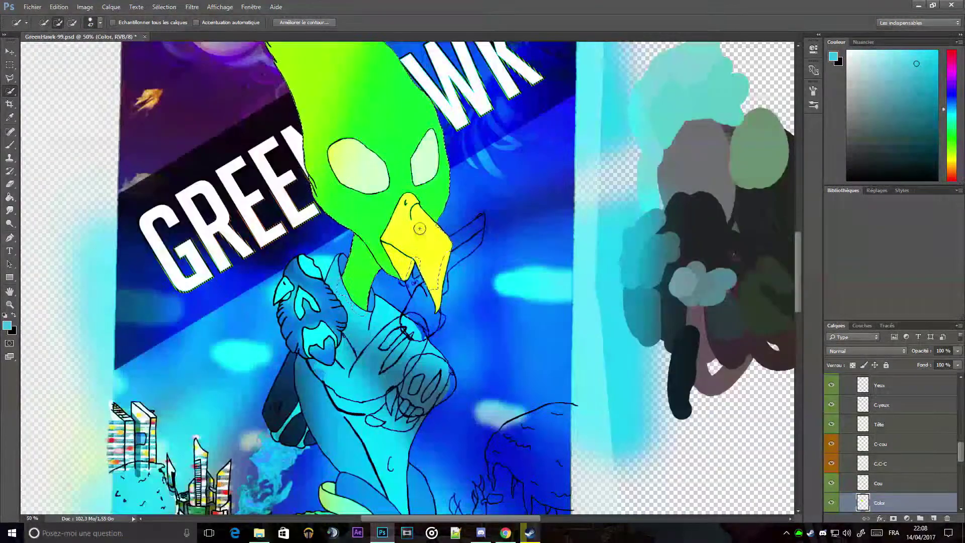
right_click(412, 242)
Step: Select Lux Lt, Lux and Lux LV together and shift them with the Move tool
click(438, 260)
scroll(890, 443, up, 3)
click(890, 392)
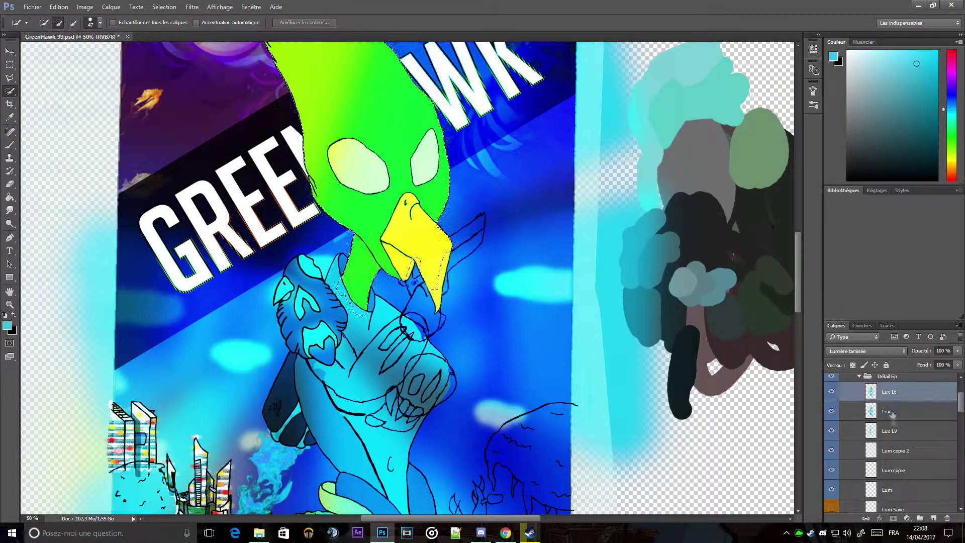
shift+click(890, 431)
key(v)
mouse_move(392, 118)
mouse_down()
mouse_move(400, 136)
mouse_move(361, 210)
mouse_up()
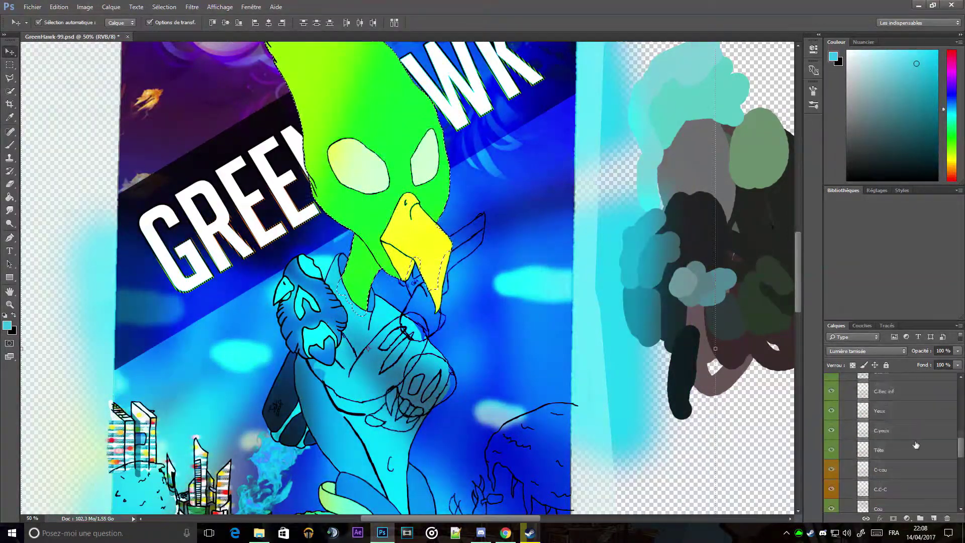
Step: Switch to the Eraser and step through Lux Lt, Lux and Lux LV to clear the head's glow
click(164, 7)
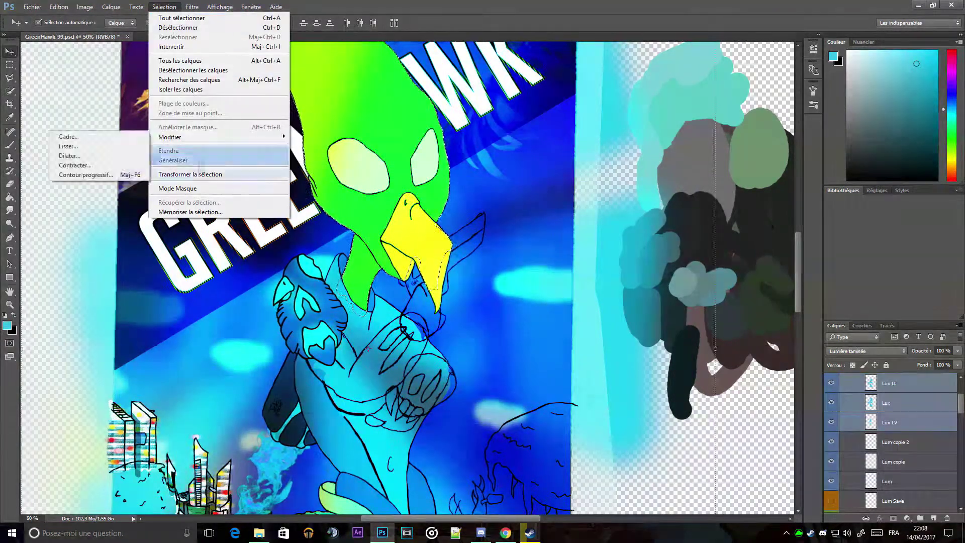
click(12, 96)
click(10, 183)
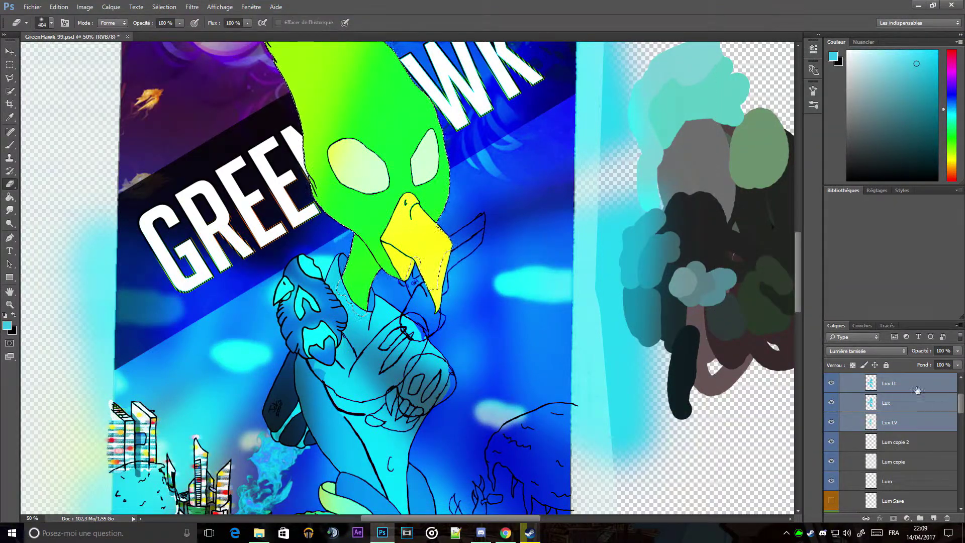
click(890, 383)
scroll(407, 277, up, 5)
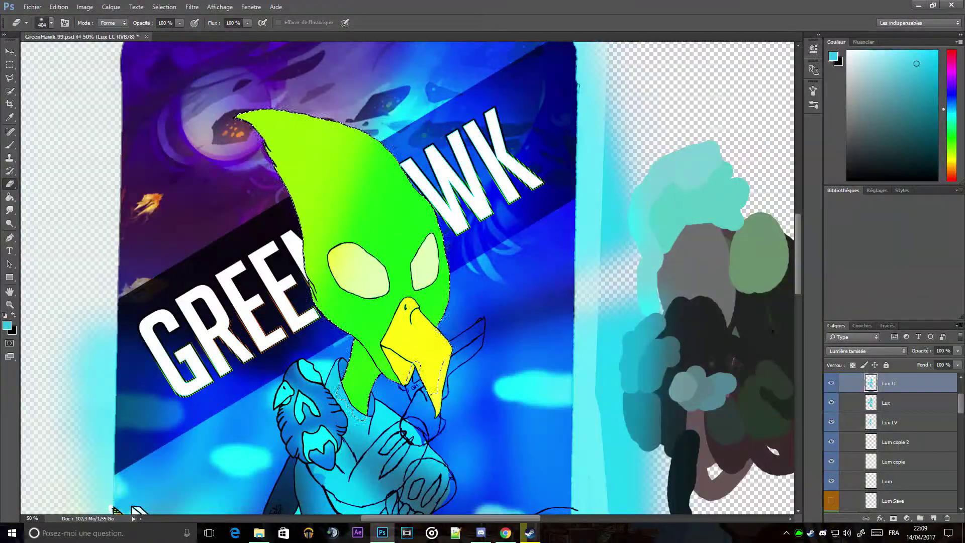
key(alt+bracketleft)
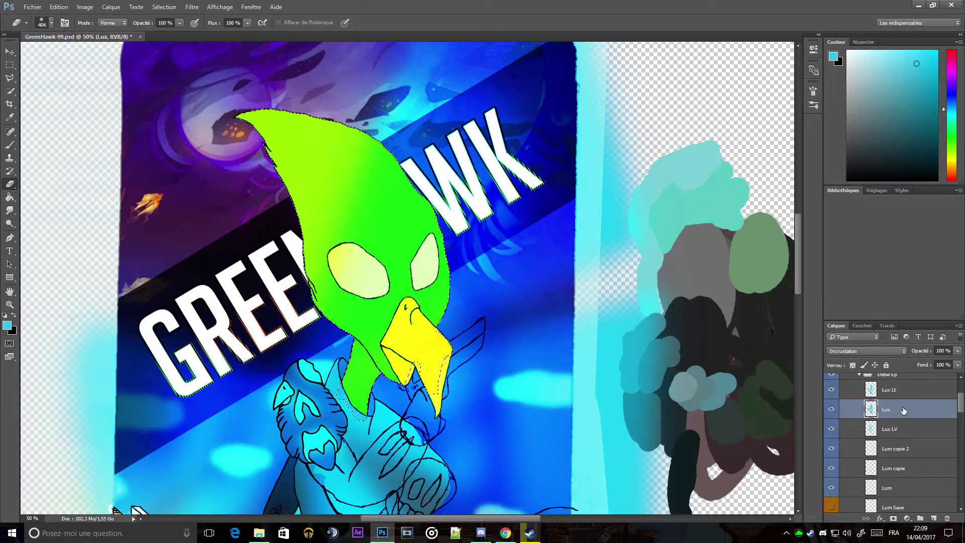
key(alt+bracketright)
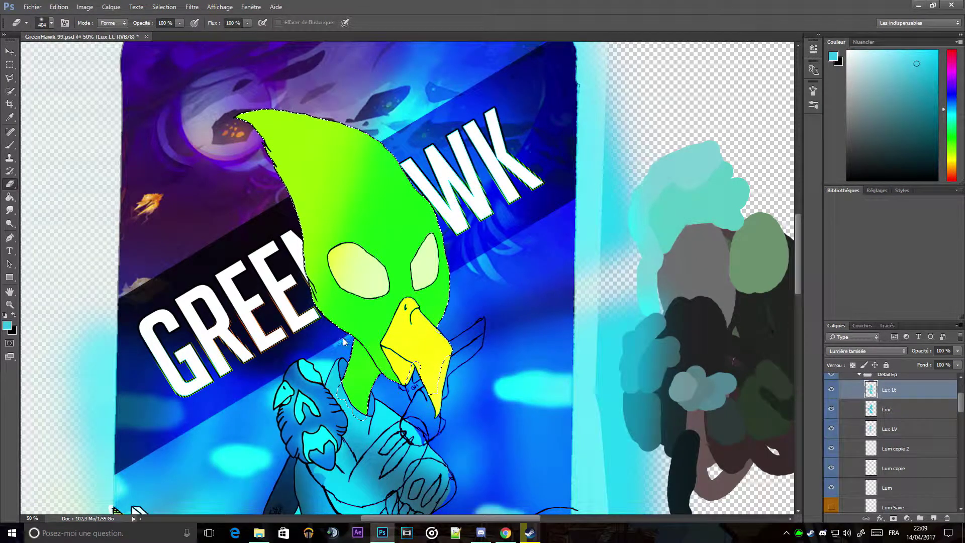
key(alt+bracketleft)
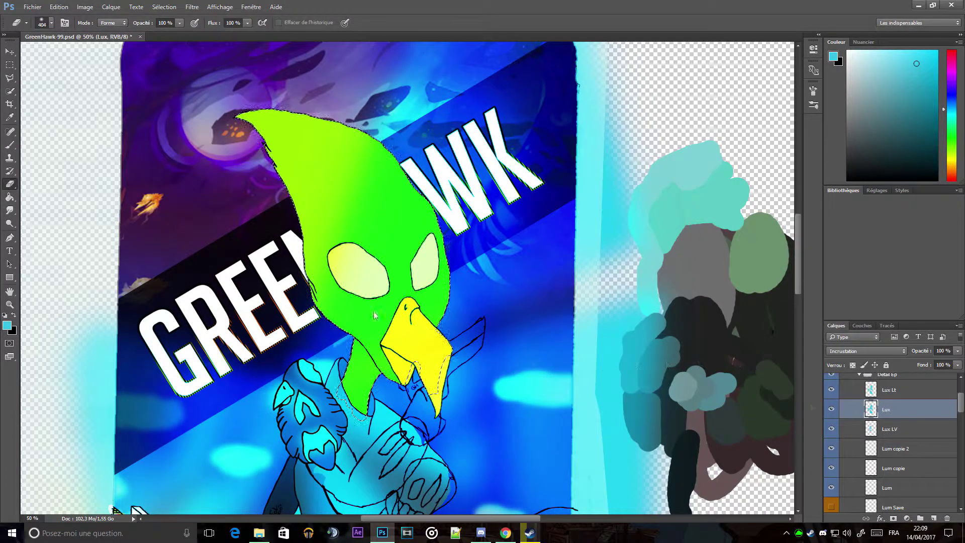
key(alt+bracketleft)
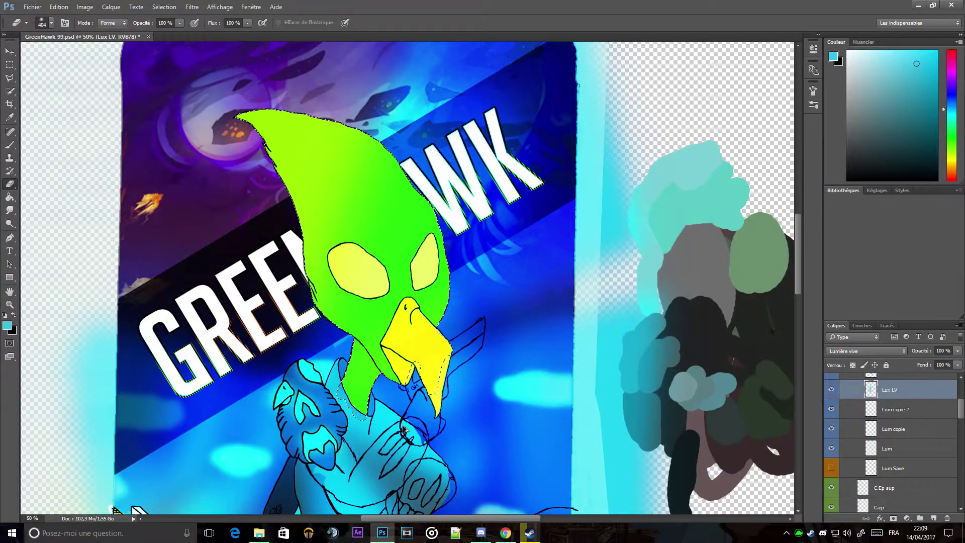
Step: Hide the Lux LV and Lum copie 2 layers
key(v)
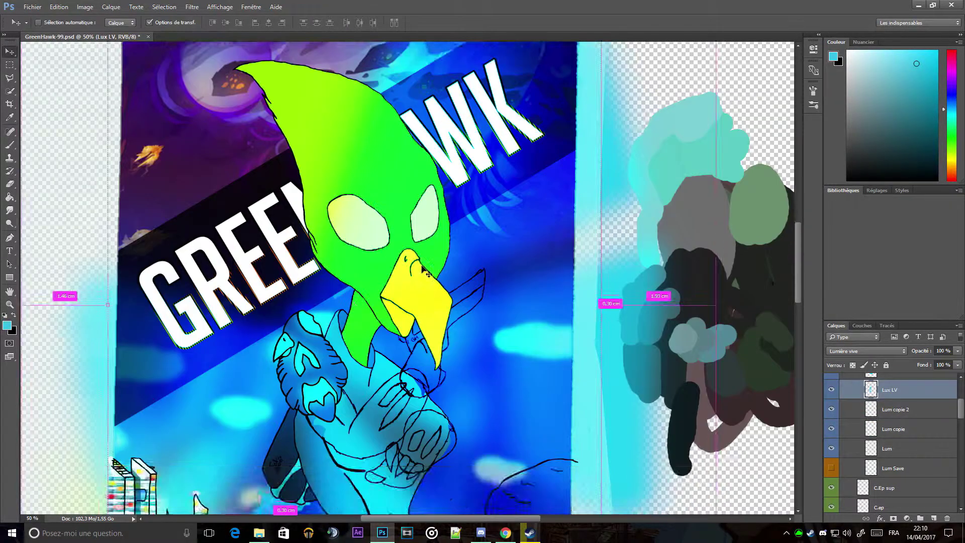
scroll(422, 269, up, 4)
click(832, 390)
click(832, 409)
click(831, 428)
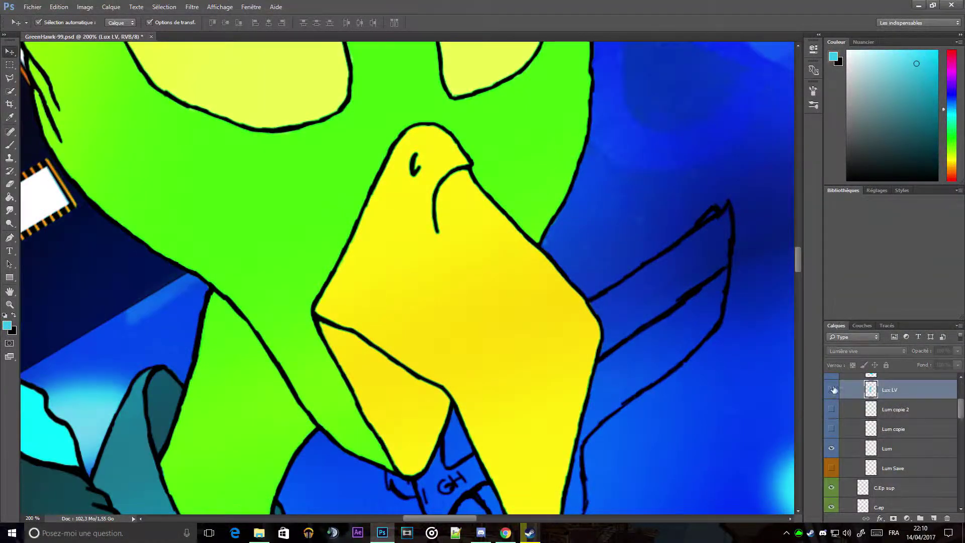
scroll(890, 443, down, 5)
Step: Select the Color bec layer and sample the beak's yellow with the Eyedropper
click(884, 447)
scroll(620, 327, up, 1)
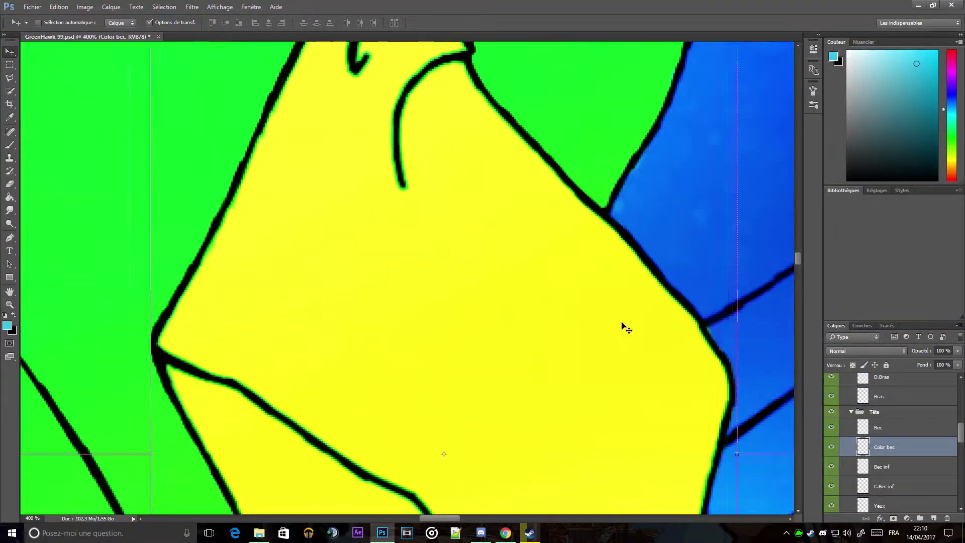
key(i)
click(521, 327)
Step: Toggle the Détail Ep lighting group off and back on to compare
scroll(890, 442, up, 5)
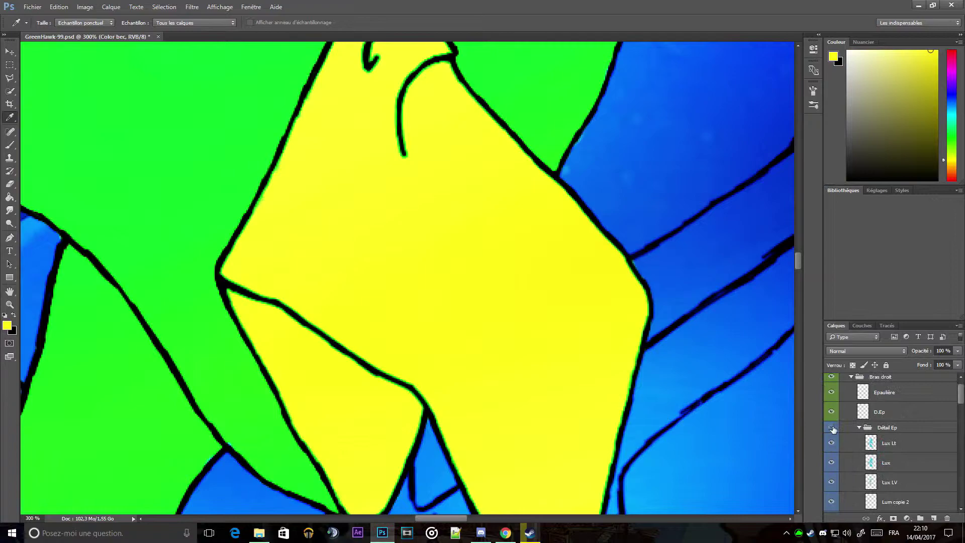
click(831, 386)
scroll(484, 284, down, 1)
click(484, 284)
scroll(832, 426, up, 2)
click(832, 405)
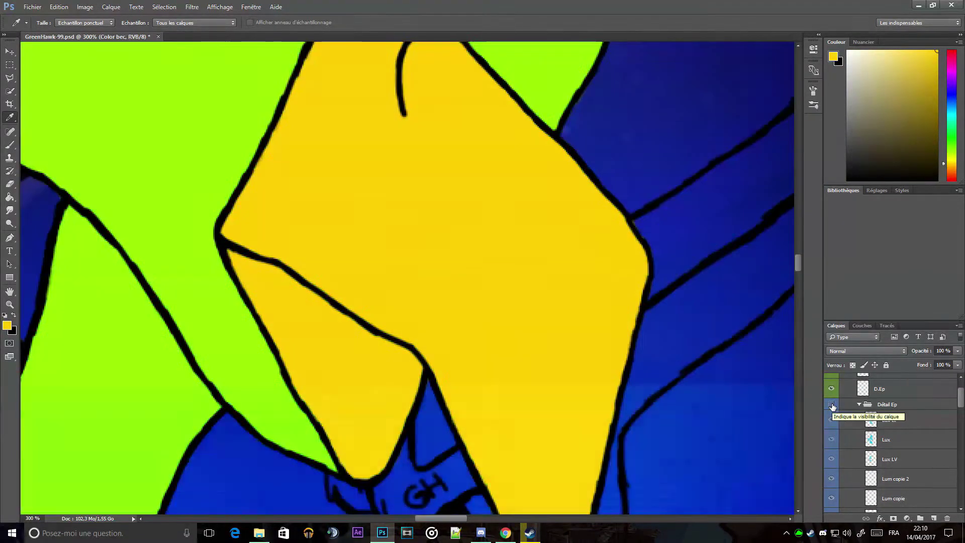
click(831, 404)
scroll(832, 406, down, 2)
scroll(577, 372, down, 3)
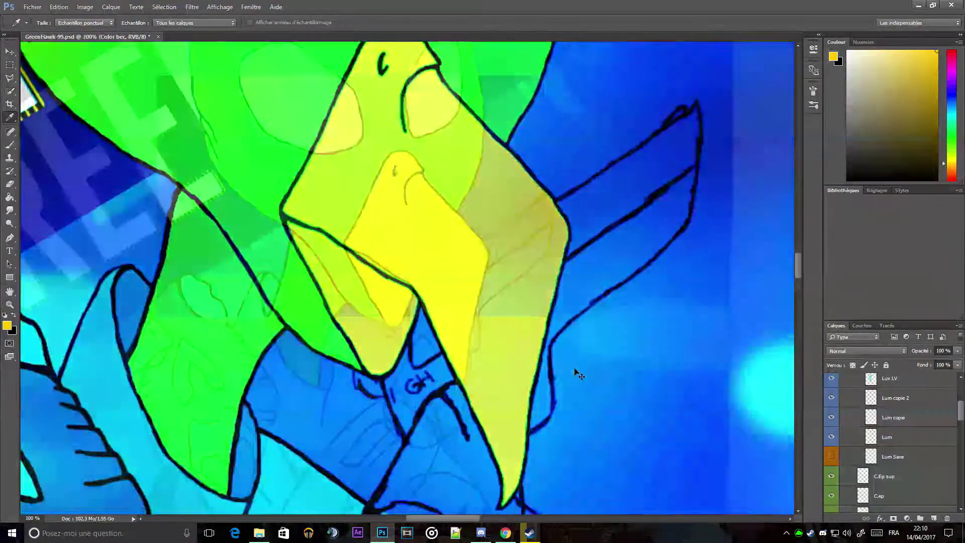
scroll(393, 349, down, 1)
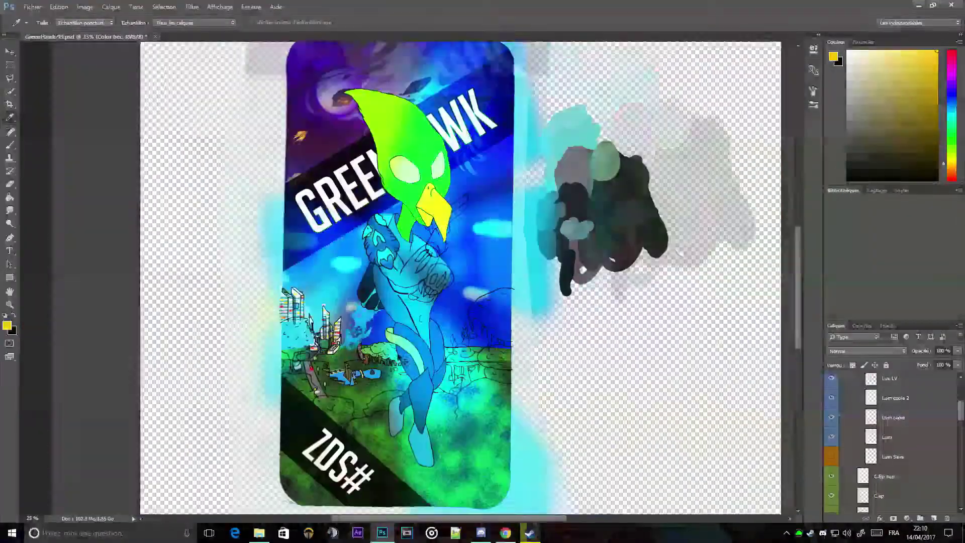
Step: Hide the Détail Ep group and select it
key(v)
scroll(832, 417, up, 2)
click(831, 406)
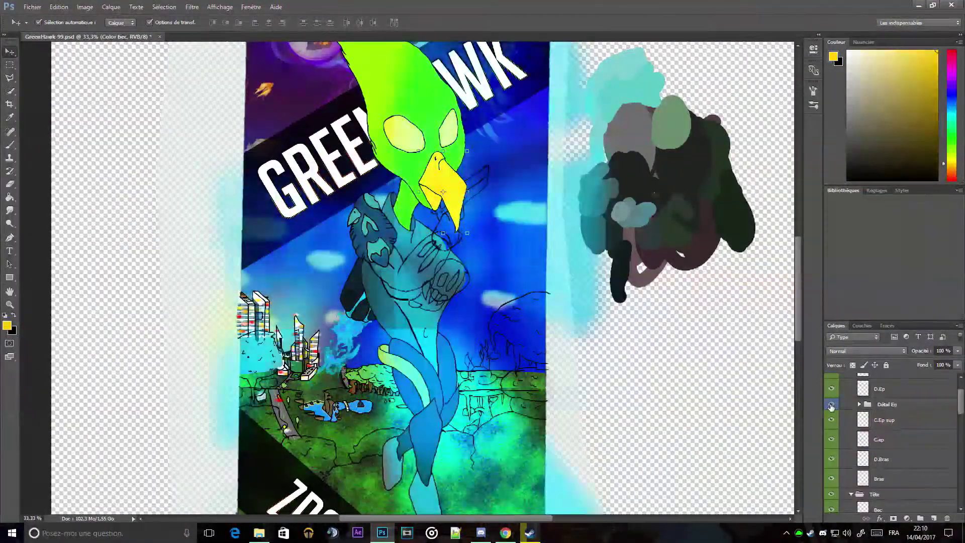
scroll(383, 211, up, 1)
key(e)
click(889, 404)
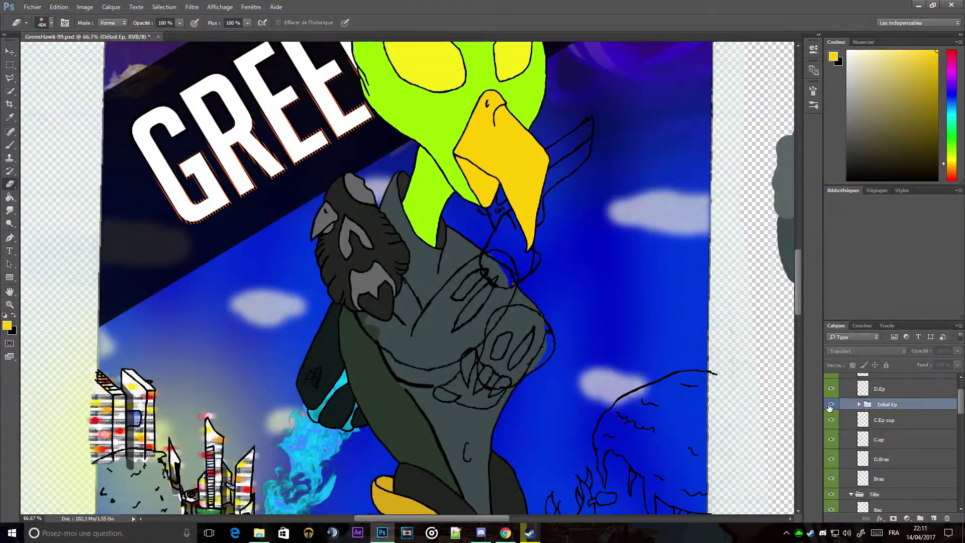
Step: Select the Bras layer and set the eraser size to 11 px
scroll(380, 309, up, 2)
scroll(888, 439, up, 1)
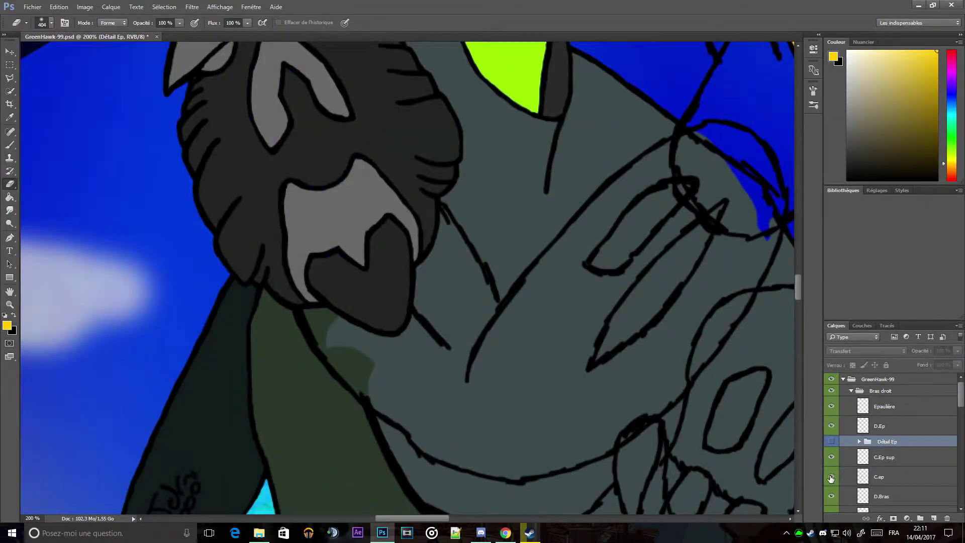
scroll(831, 478, down, 1)
click(884, 492)
right_click(413, 321)
drag(475, 342, 464, 347)
key(Return)
key(b)
Step: Set the brush to 4 px with black as the painting colour
right_click(414, 322)
text(4)
key(Return)
key(x)
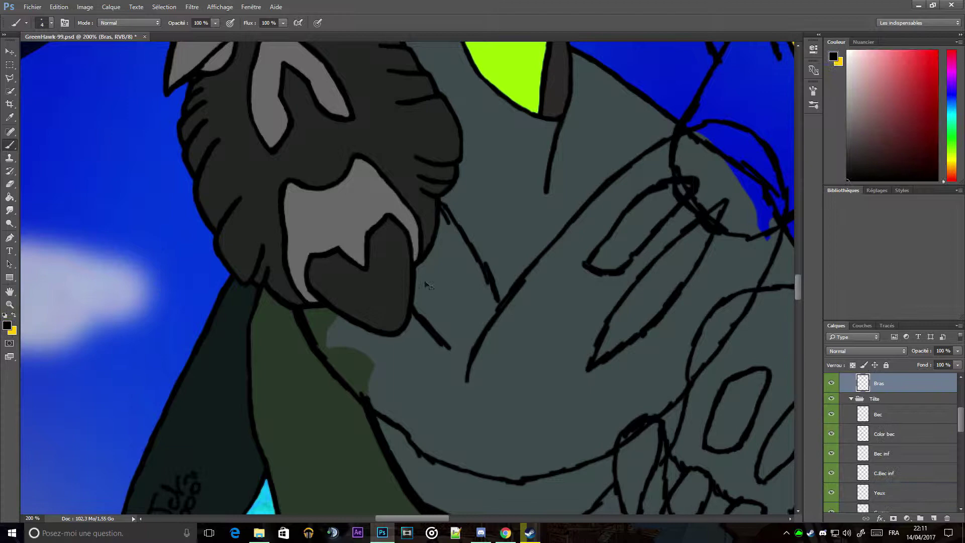
scroll(418, 290, up, 2)
Step: Alternate brush and eraser to redraw the arm lines below the fist
key(e)
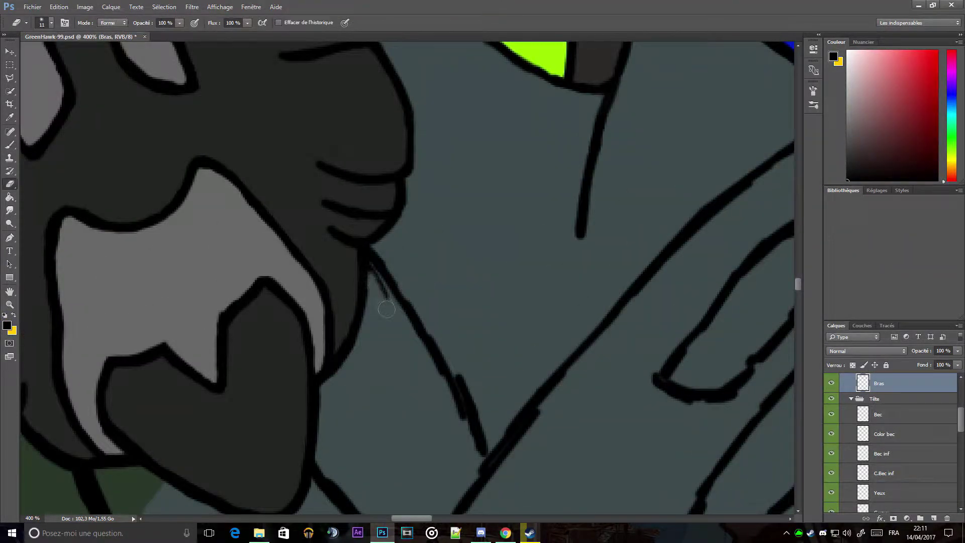
key(b)
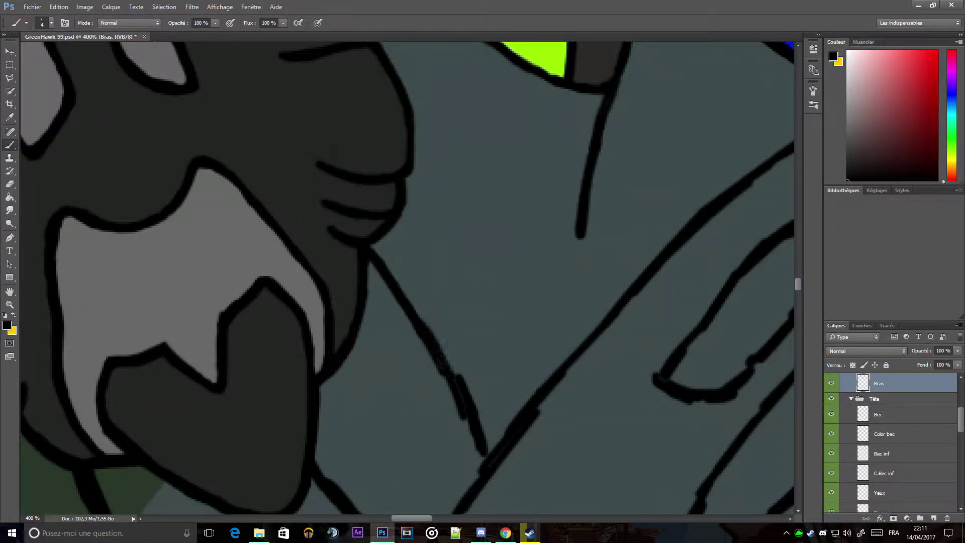
key(e)
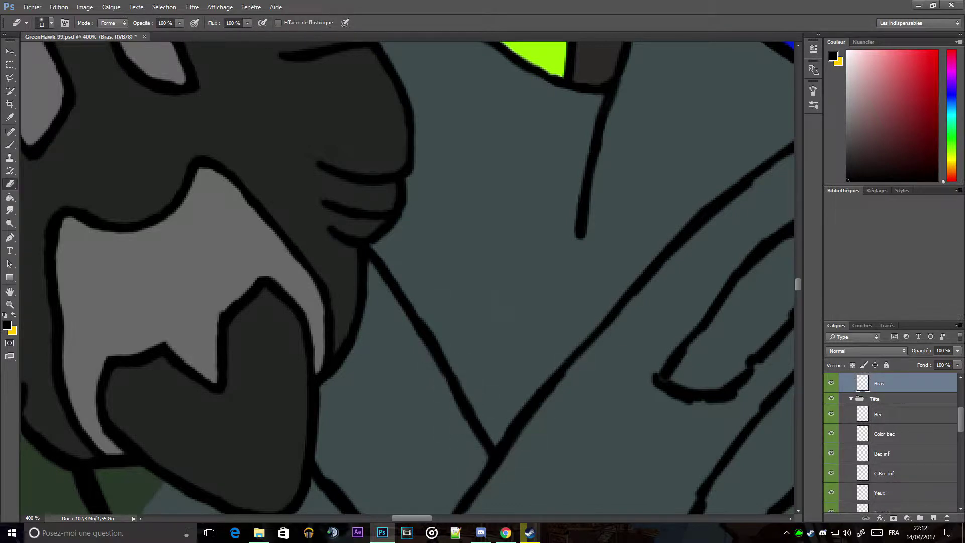
key(b)
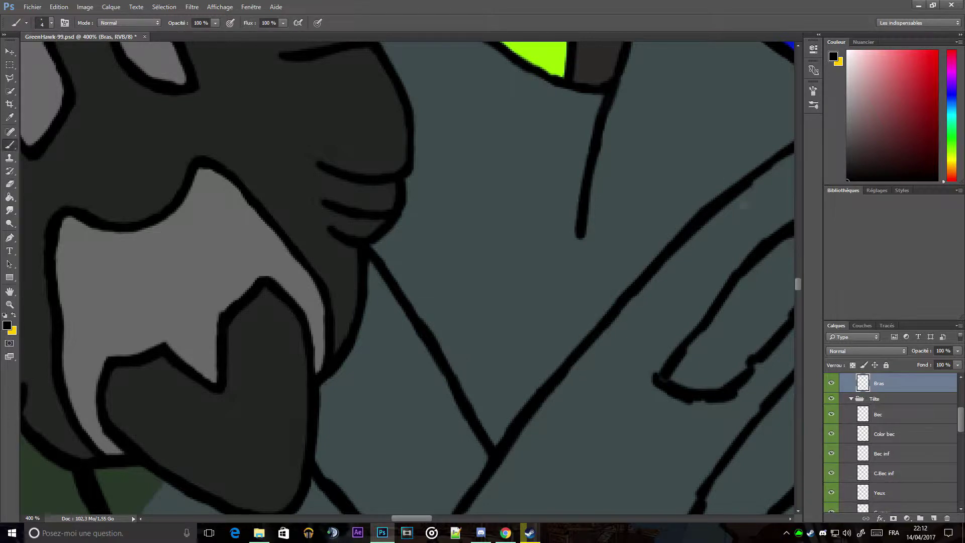
key(e)
scroll(711, 201, down, 5)
Step: Draw a joined black arm stroke, clean it with the eraser and collapse the Tête group
key(b)
drag(436, 339, 420, 413)
key(e)
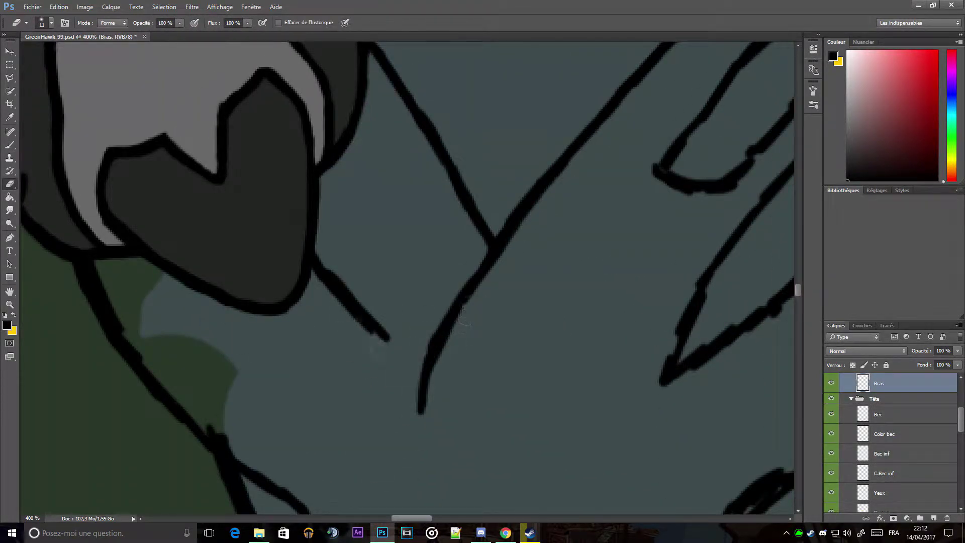
key(b)
key(e)
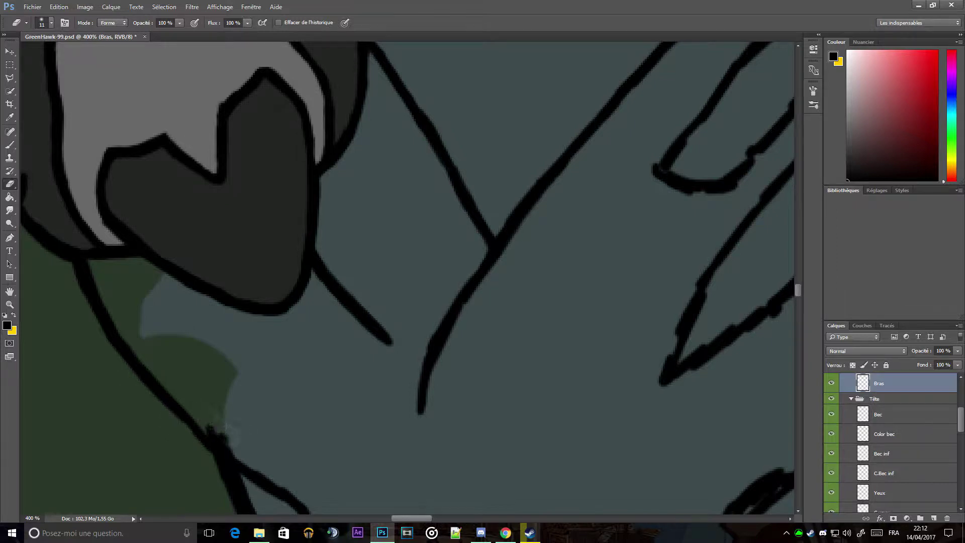
drag(221, 428, 209, 399)
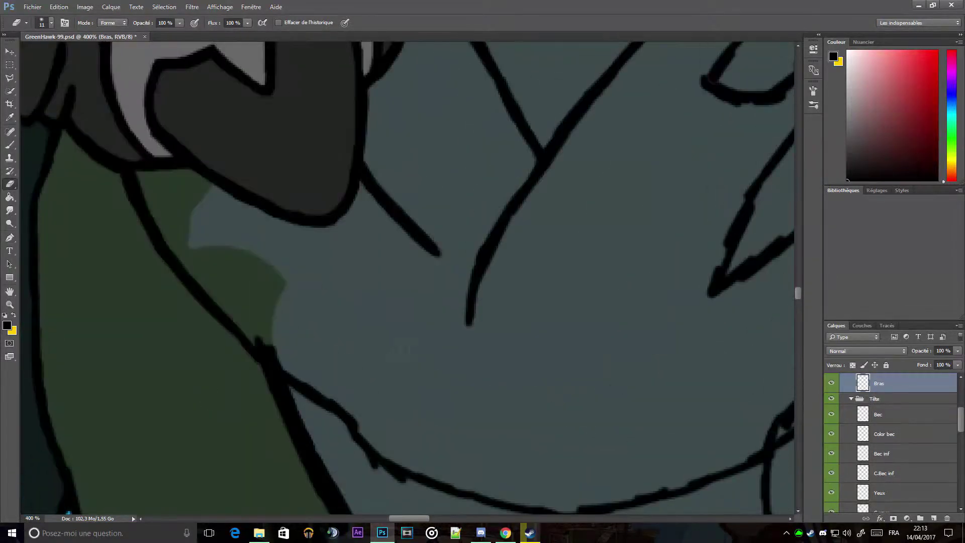
click(852, 411)
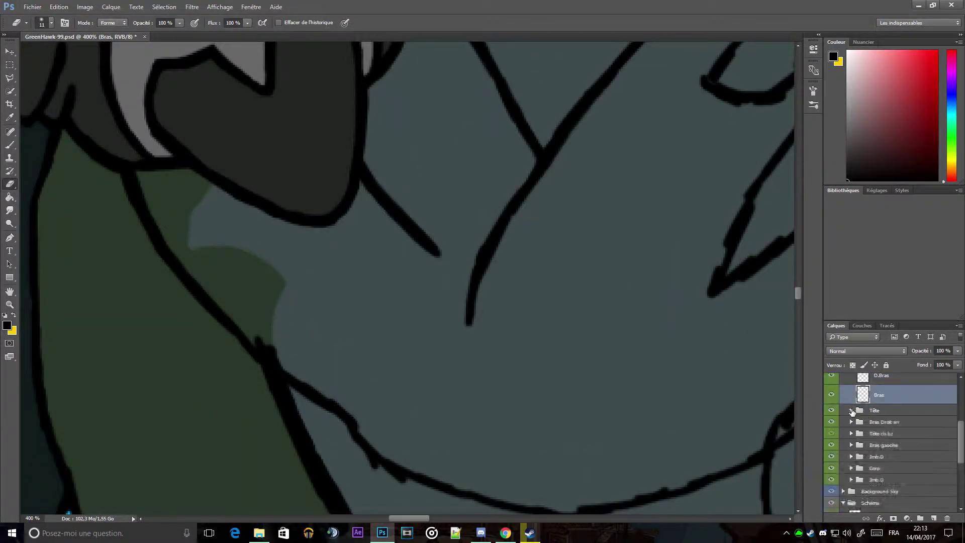
Step: Redraw the arm's lower outline with a black stroke and erase the stray loop at the join
key(b)
mouse_move(234, 289)
mouse_down()
mouse_move(362, 397)
mouse_move(321, 382)
mouse_up()
key(e)
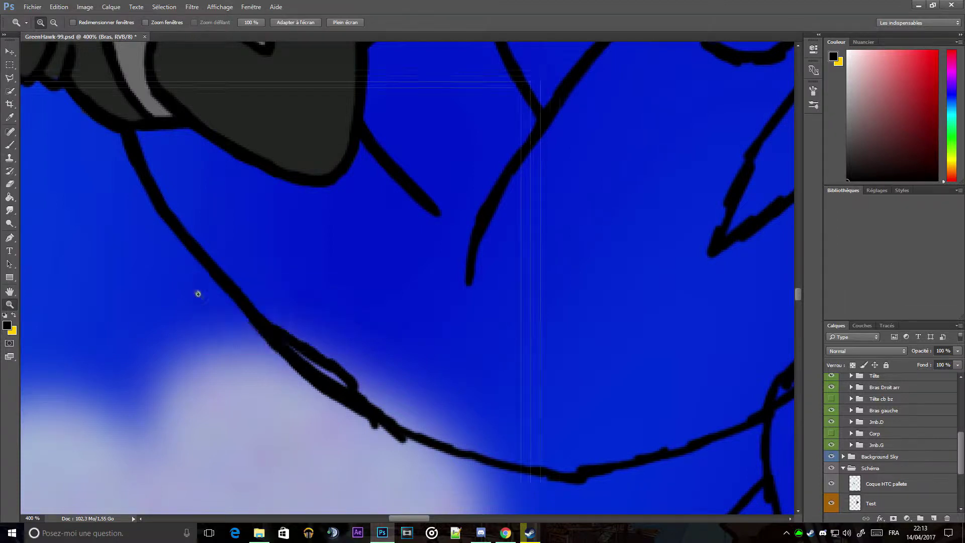
scroll(191, 285, up, 1)
mouse_move(370, 390)
mouse_down()
mouse_move(384, 407)
mouse_move(347, 373)
mouse_up()
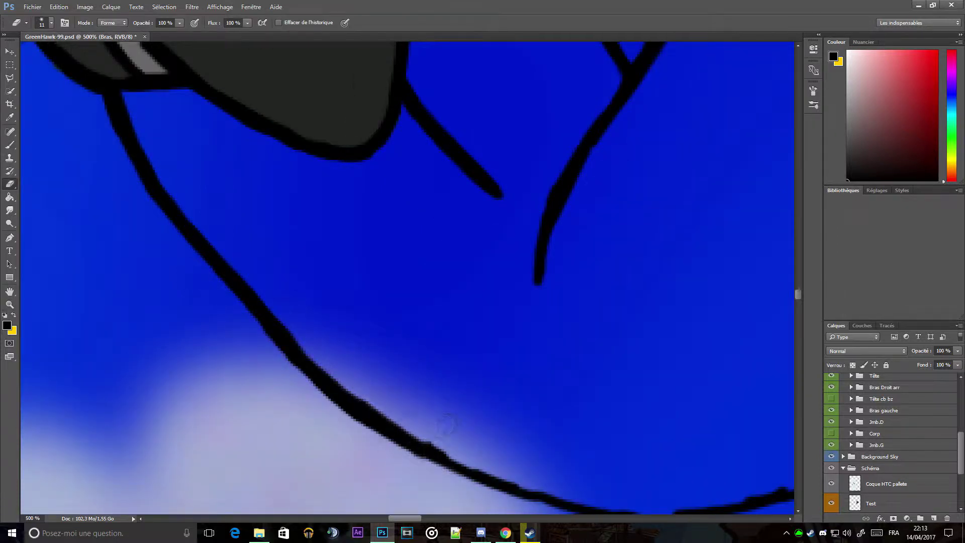
scroll(328, 307, down, 2)
Step: Show the Corp layer again and retouch the curved line beneath the arm
click(832, 434)
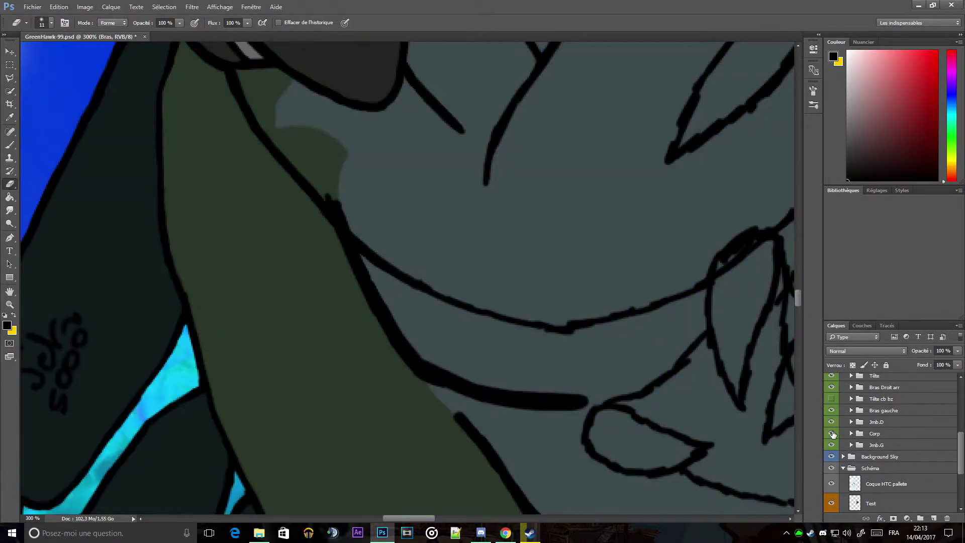
scroll(457, 289, up, 2)
key(b)
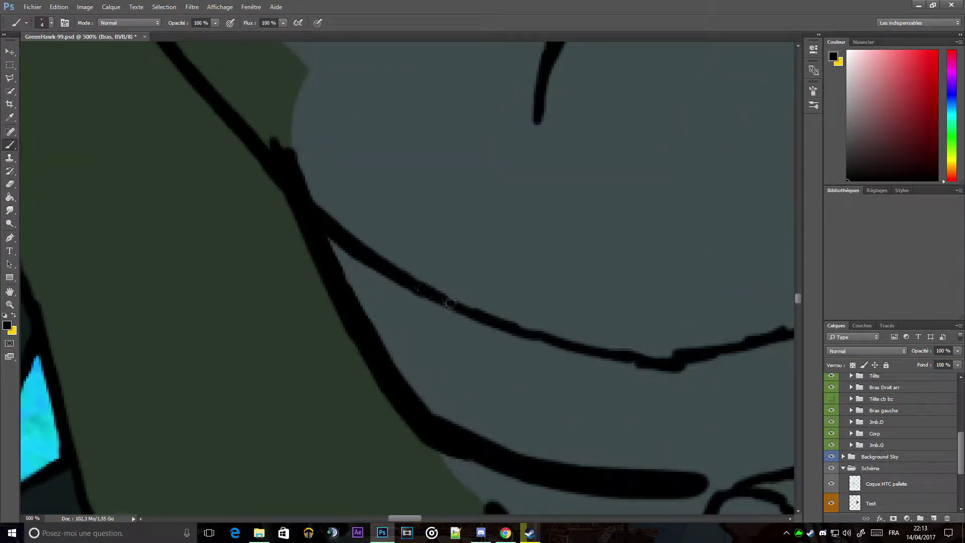
key(ctrl+alt+z)
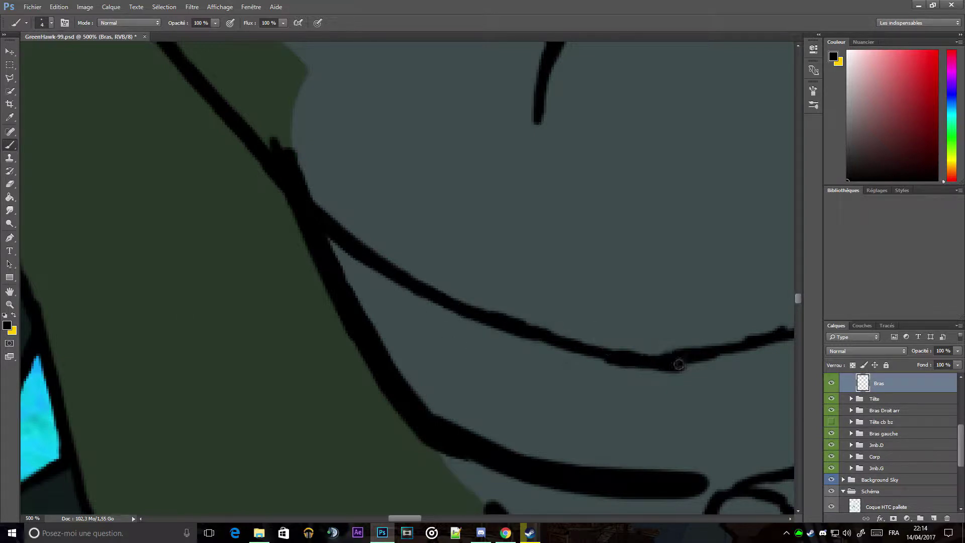
key(e)
scroll(716, 318, down, 4)
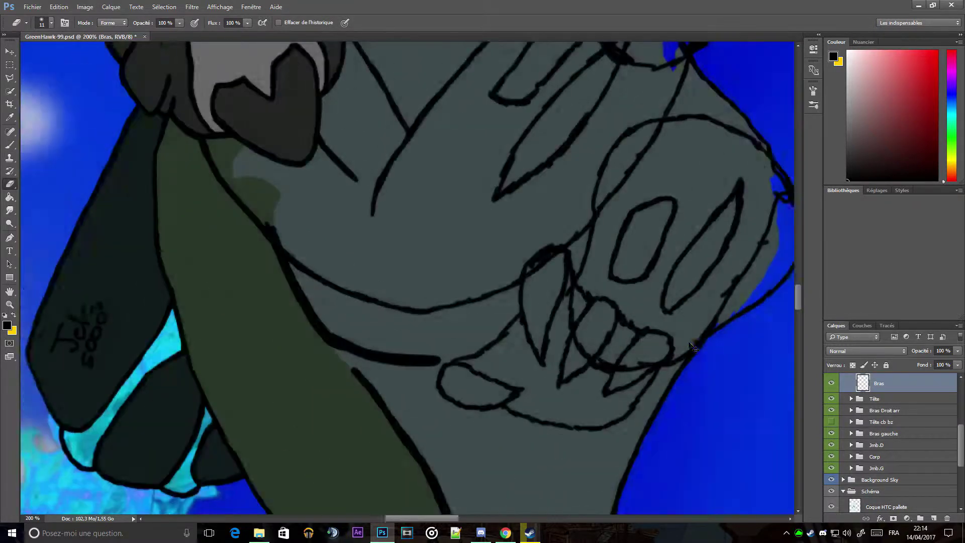
scroll(784, 318, up, 4)
key(b)
drag(397, 358, 513, 333)
key(e)
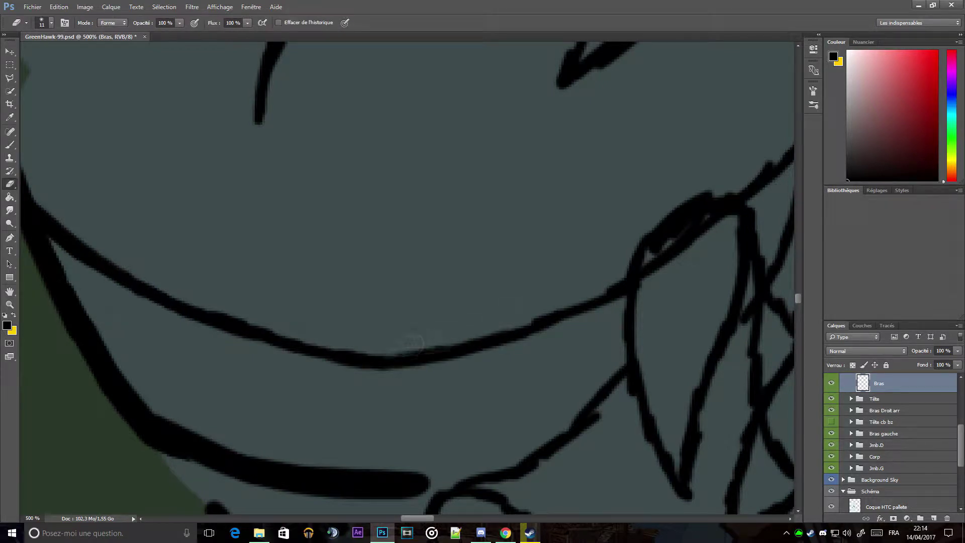
key(b)
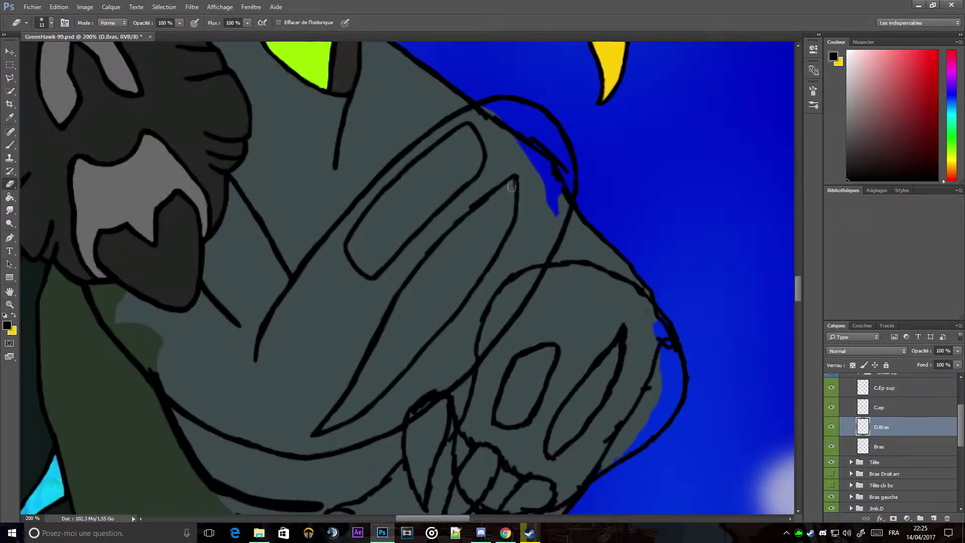
Step: Thicken the forearm outline strokes on D.Bras, including the diagonal line and a short extra stroke
scroll(519, 178, up, 2)
scroll(517, 190, up, 1)
key(b)
drag(382, 319, 433, 244)
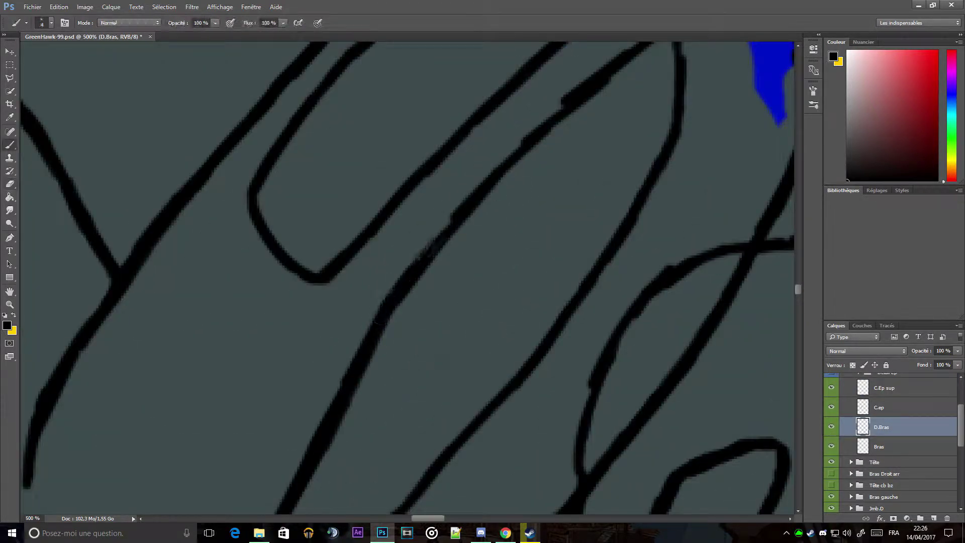
key(e)
mouse_move(486, 194)
mouse_down()
mouse_move(563, 101)
mouse_move(531, 160)
mouse_move(412, 269)
mouse_up()
key(b)
drag(518, 211, 486, 187)
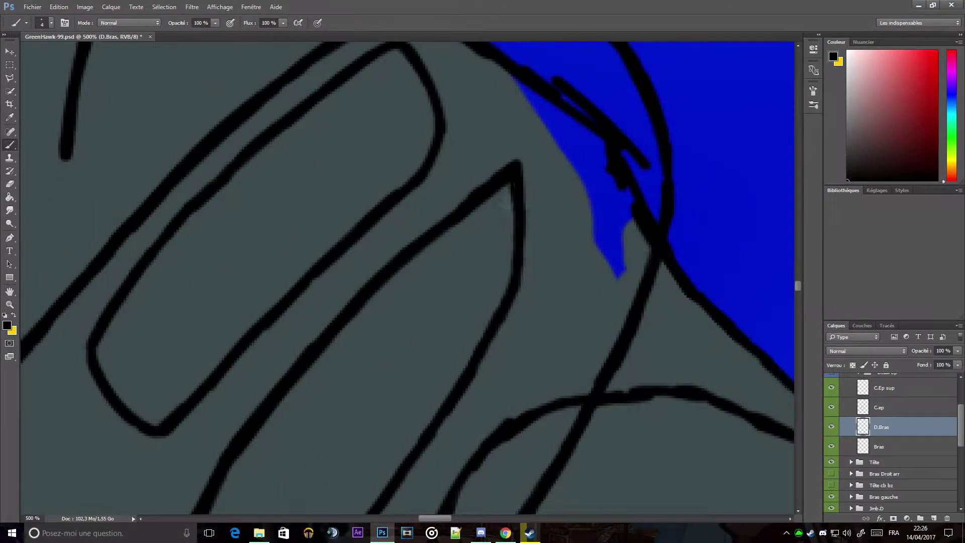
scroll(536, 181, down, 3)
Step: Draw a closed polygonal lasso selection near the fist
key(l)
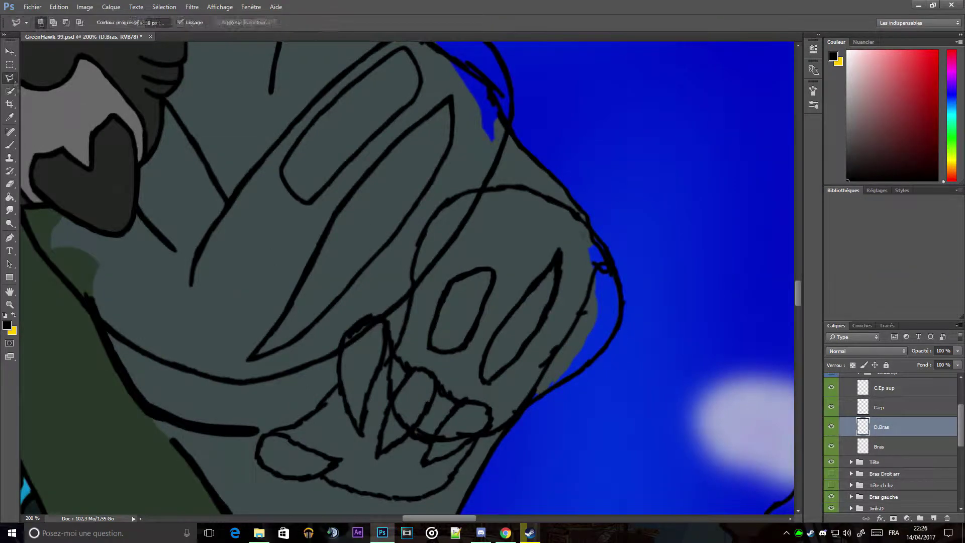
click(256, 375)
double_click(235, 369)
Step: Create a new layer above D.Bras from the selection's context menu
right_click(234, 332)
click(322, 410)
right_click(307, 272)
click(341, 347)
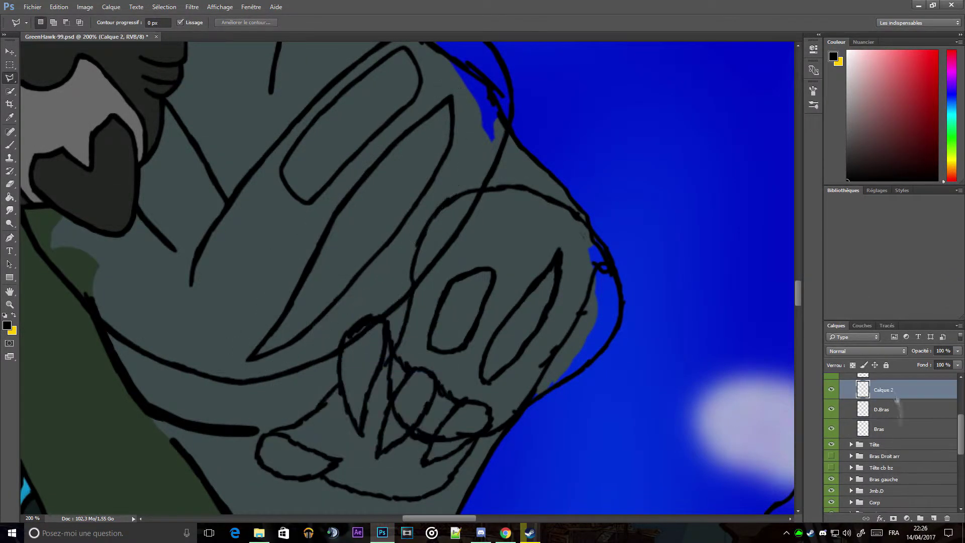
Step: Shift the line art into place and nudge the grey wing piece on C.P down
key(v)
drag(347, 216, 352, 231)
click(285, 396)
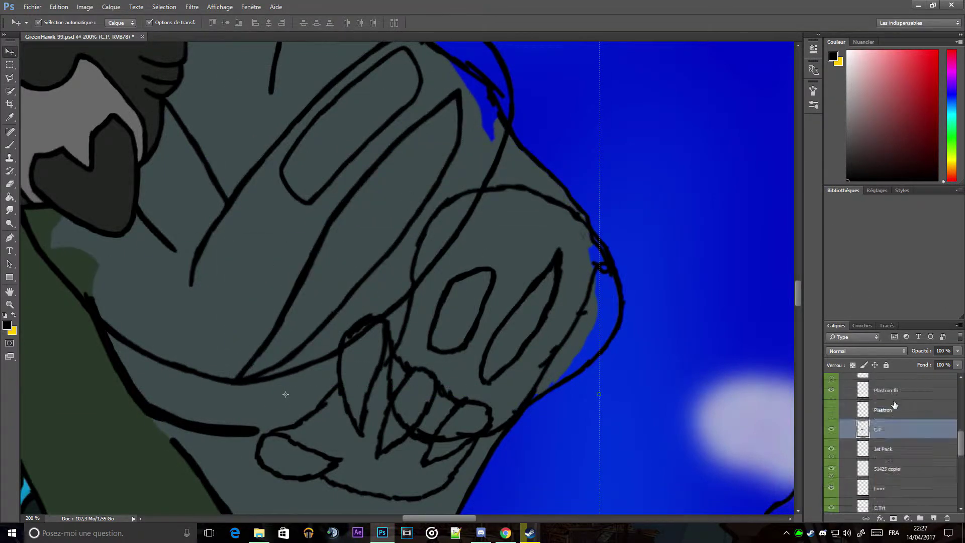
drag(354, 284, 353, 331)
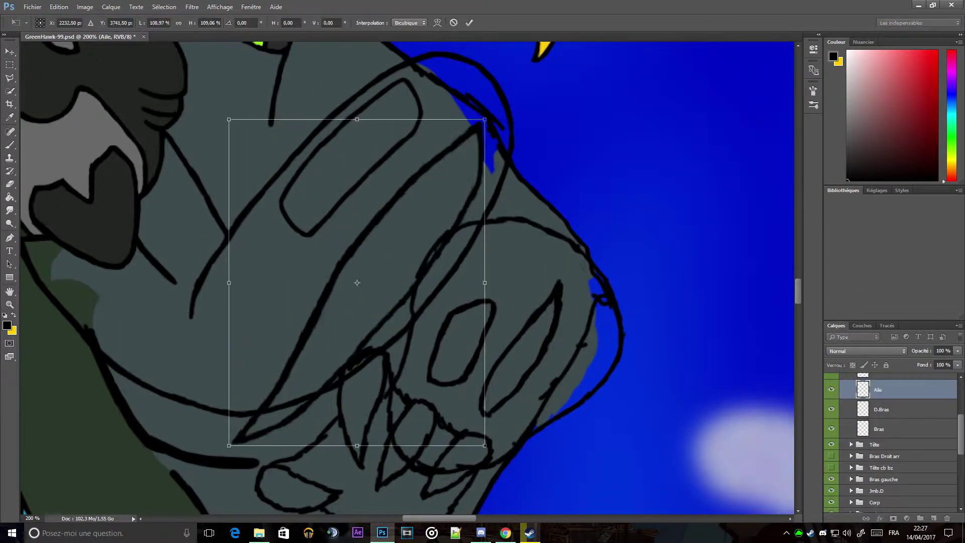
scroll(543, 347, down, 2)
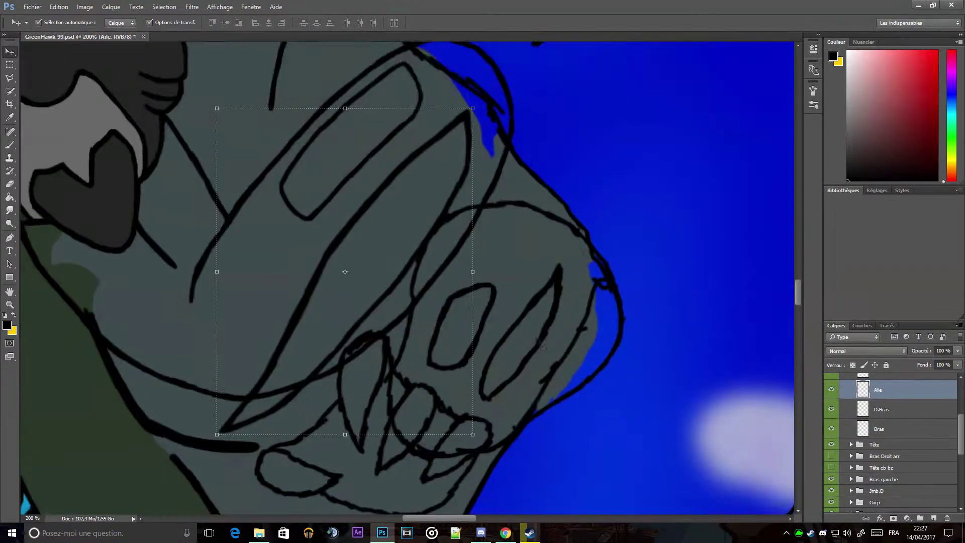
scroll(366, 357, up, 5)
scroll(366, 357, up, 5)
scroll(897, 414, up, 1)
Step: Select and hide the Tête cb bz group, then zoom in closer on the artwork
key(space)
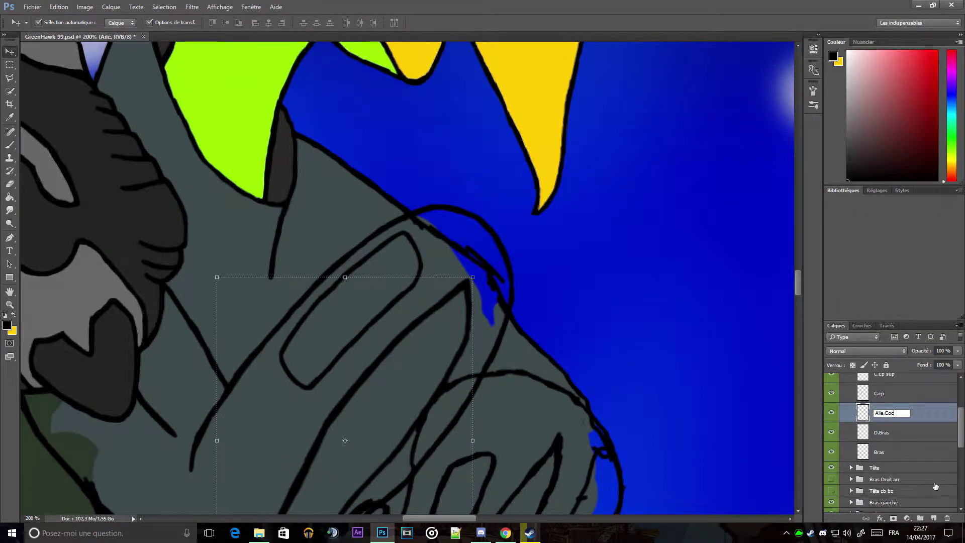
scroll(856, 412, down, 1)
click(837, 458)
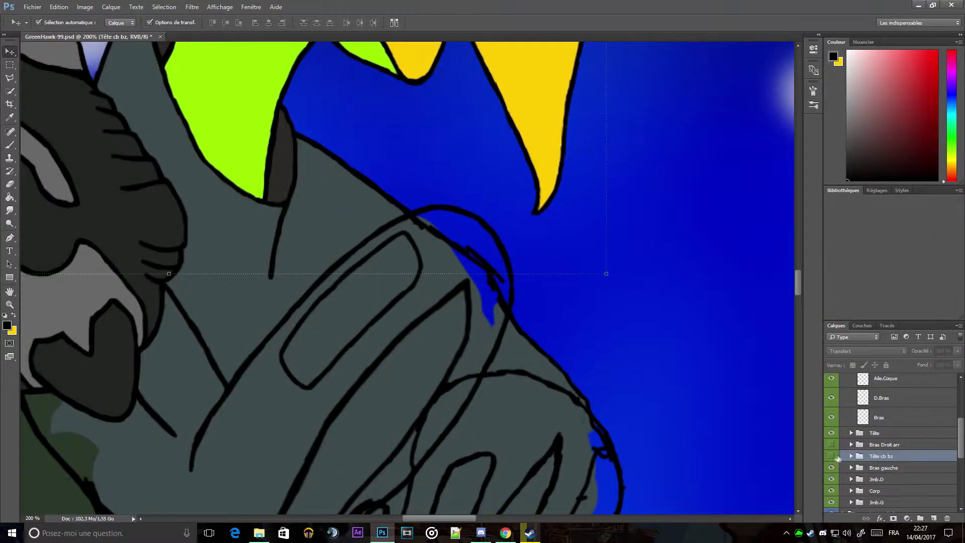
click(832, 456)
key(ctrl+plus)
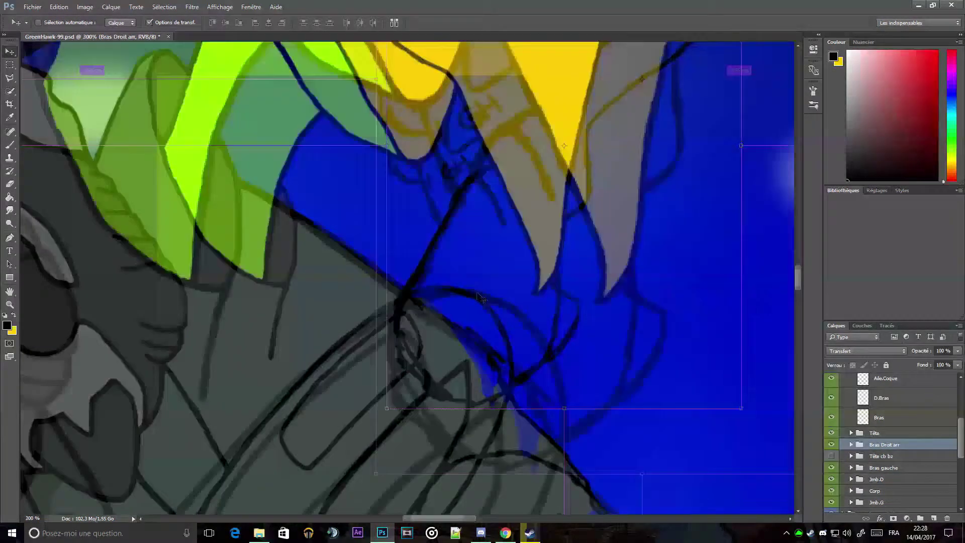
Step: On the Plastron tb layer inside Corp, erase a stray part of the black outline
click(851, 491)
scroll(897, 442, down, 3)
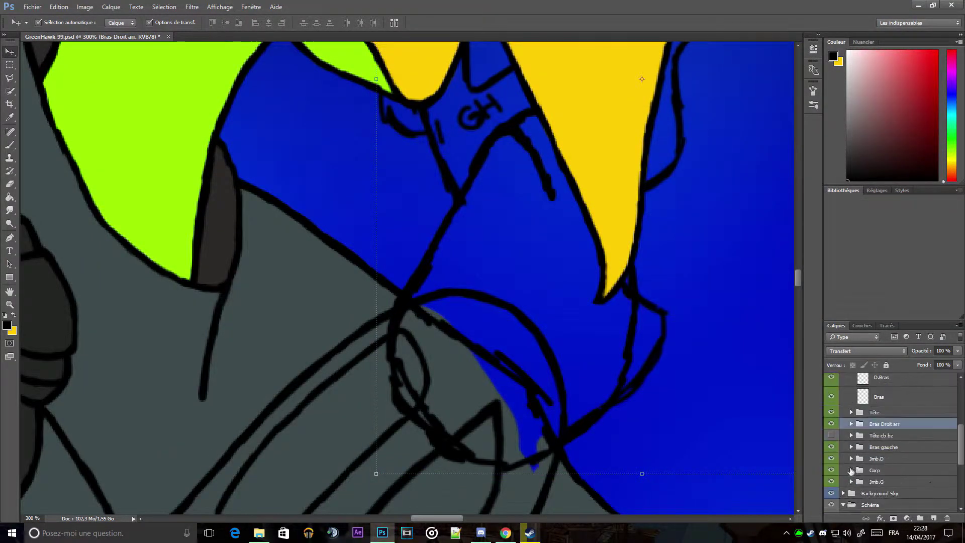
click(894, 425)
key(b)
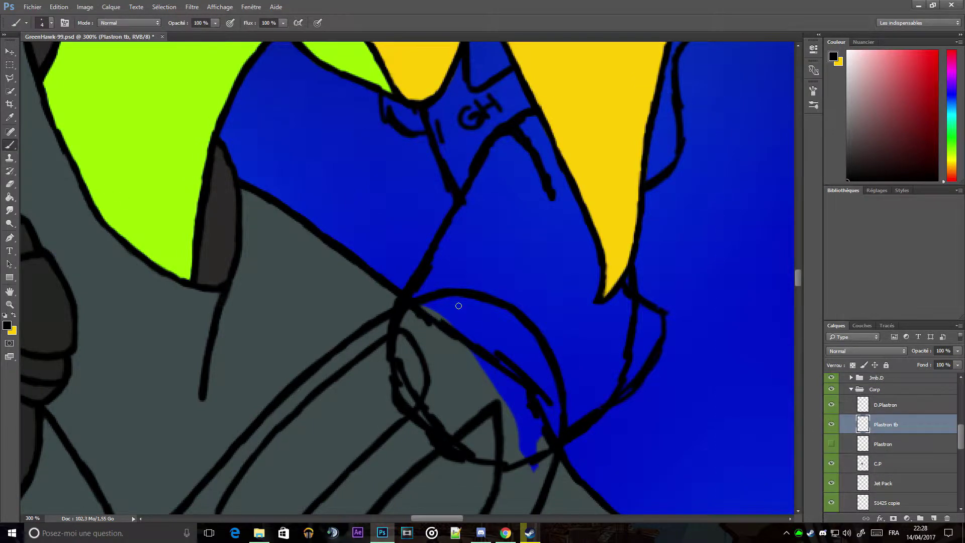
key(e)
drag(517, 358, 538, 386)
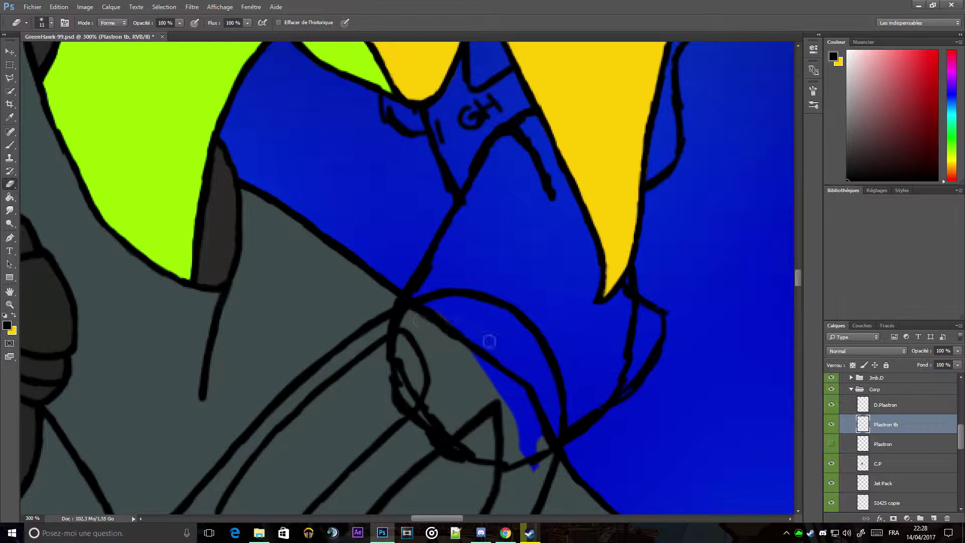
Step: On the Main layer, hide the Bras droit group and erase the hand's inner doubled outline
scroll(885, 453, down, 5)
click(885, 482)
click(879, 462)
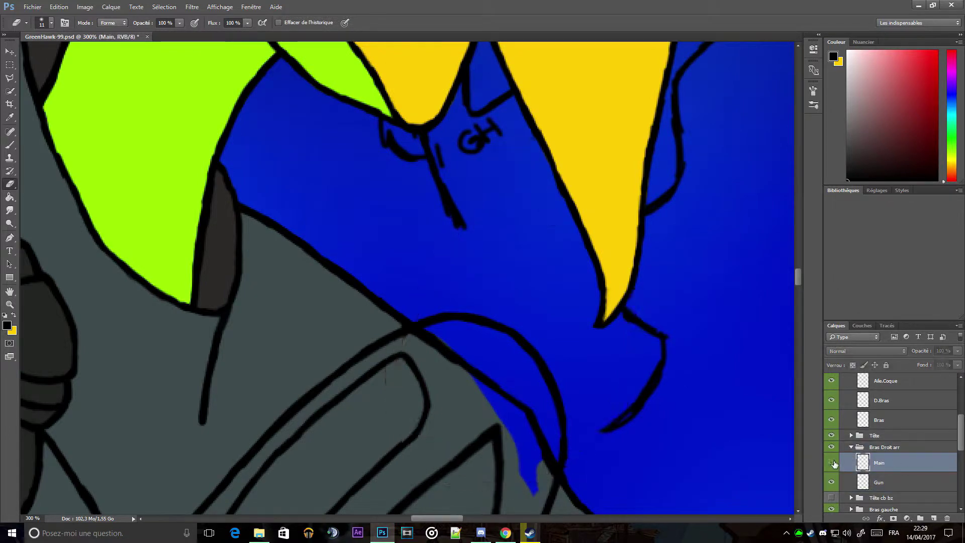
scroll(587, 408, down, 3)
click(851, 390)
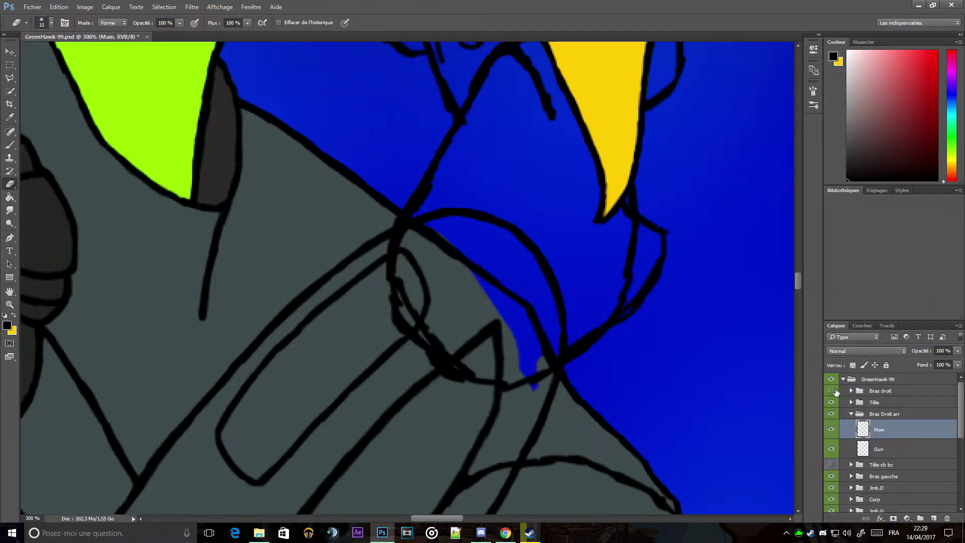
click(831, 390)
mouse_move(398, 269)
mouse_down()
mouse_move(405, 304)
mouse_move(438, 349)
mouse_up()
Step: Thicken the hand's bottom outline and erase a stray mark on the blue area
key(b)
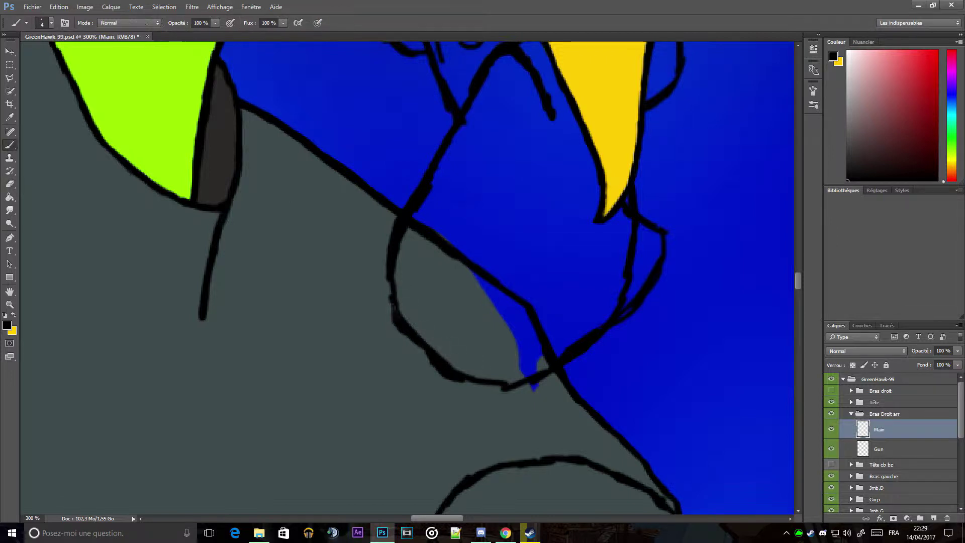
drag(505, 387, 452, 376)
key(e)
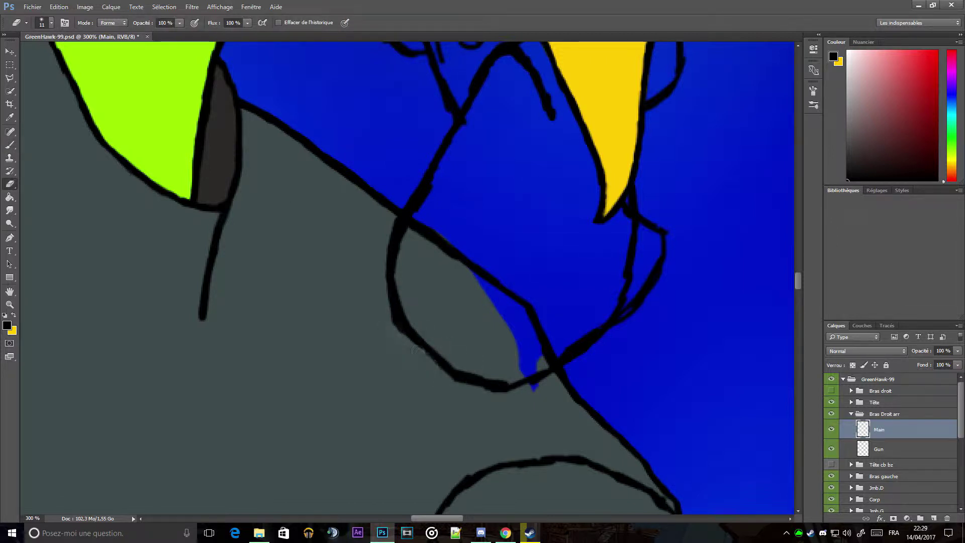
key(b)
drag(500, 388, 527, 385)
key(e)
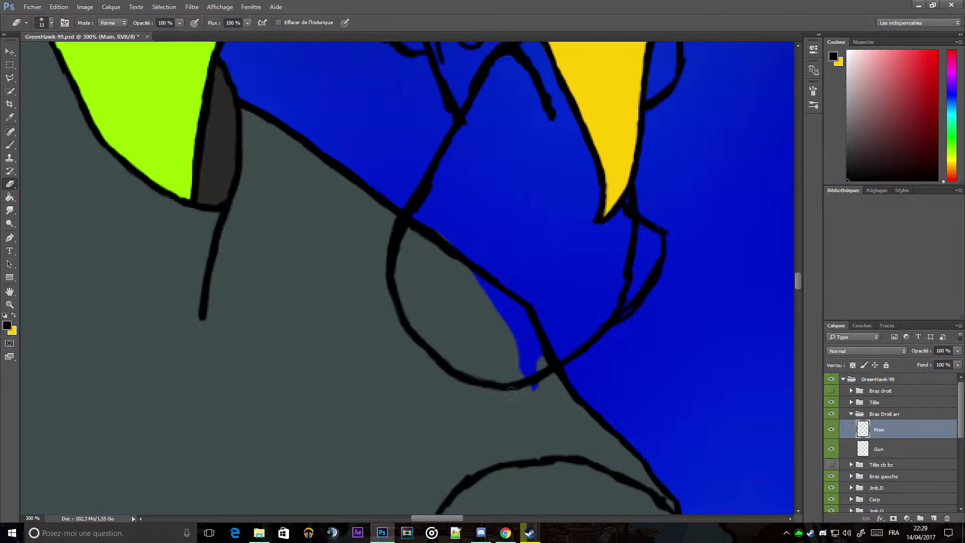
key(b)
key(e)
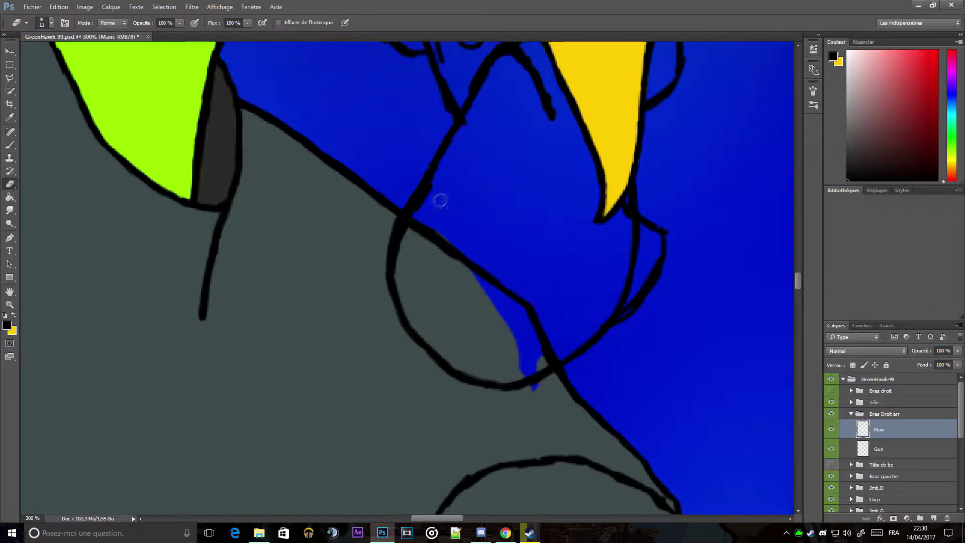
drag(420, 196, 459, 137)
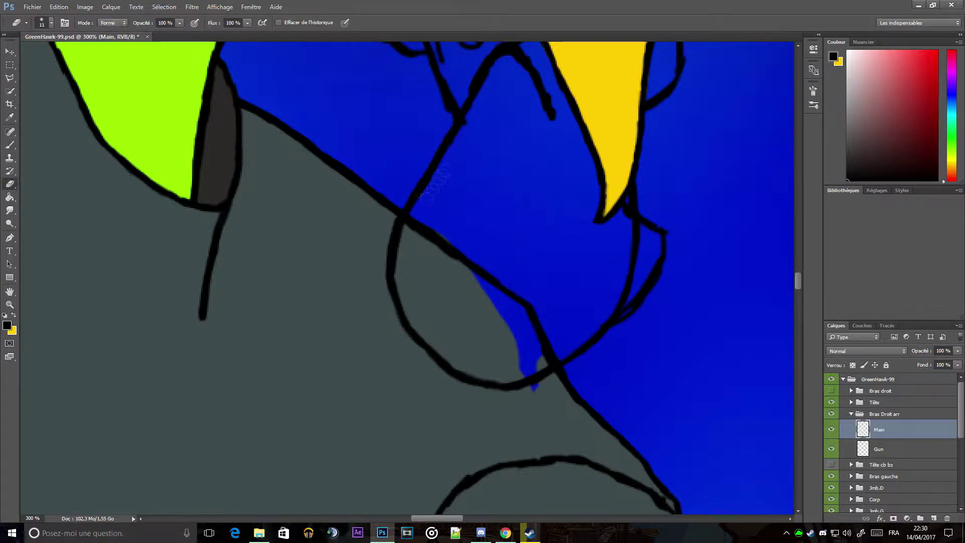
Step: With the Gun layer hidden, erase and reshape the line at the hand junction
scroll(434, 173, up, 3)
key(b)
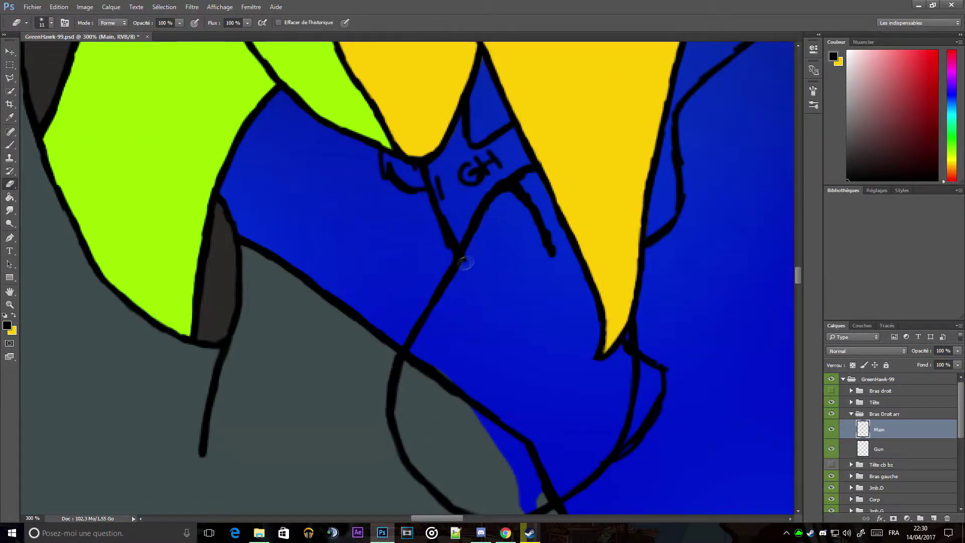
click(831, 448)
key(e)
key(b)
key(e)
drag(523, 183, 539, 248)
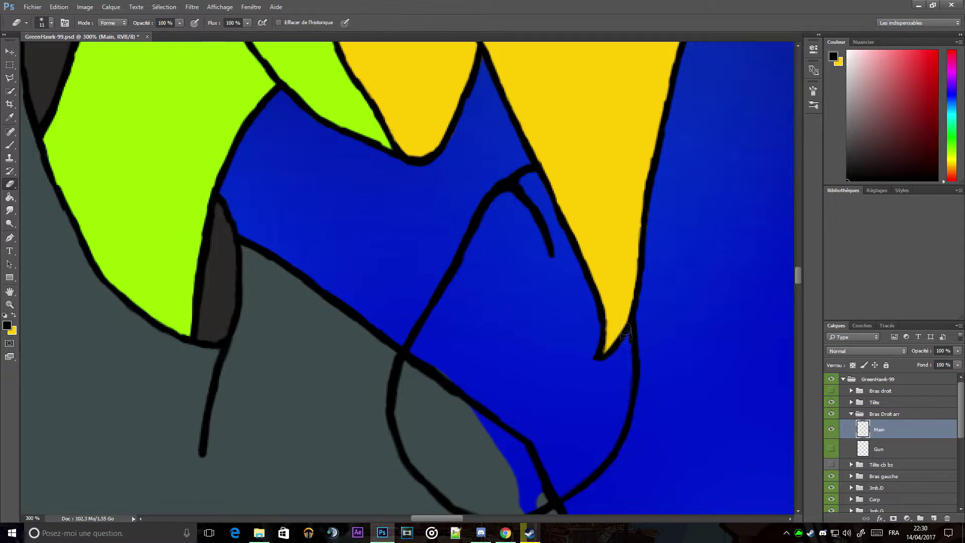
Step: Erase the extra strokes on the gun's left end and bottom edge, and rename the layer 'Gun model'
click(831, 448)
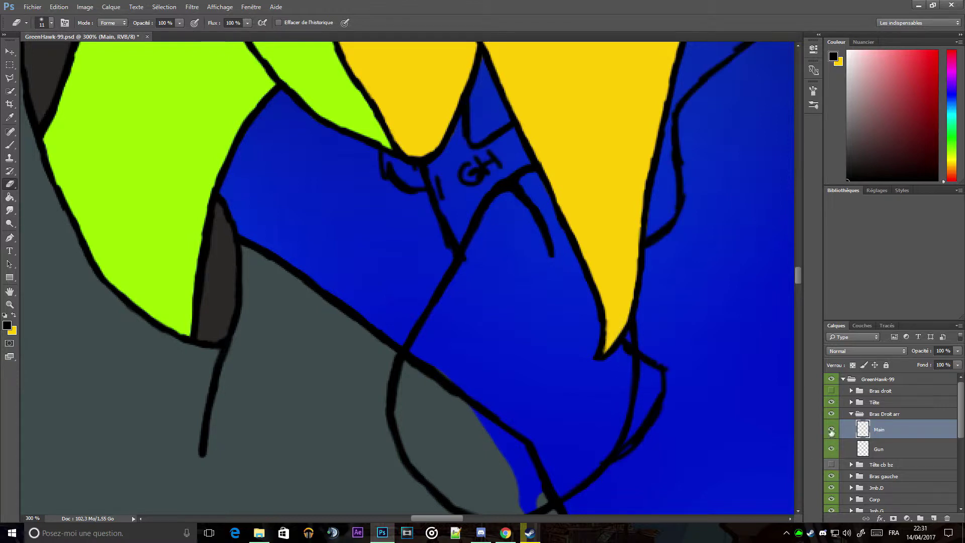
click(885, 449)
key(b)
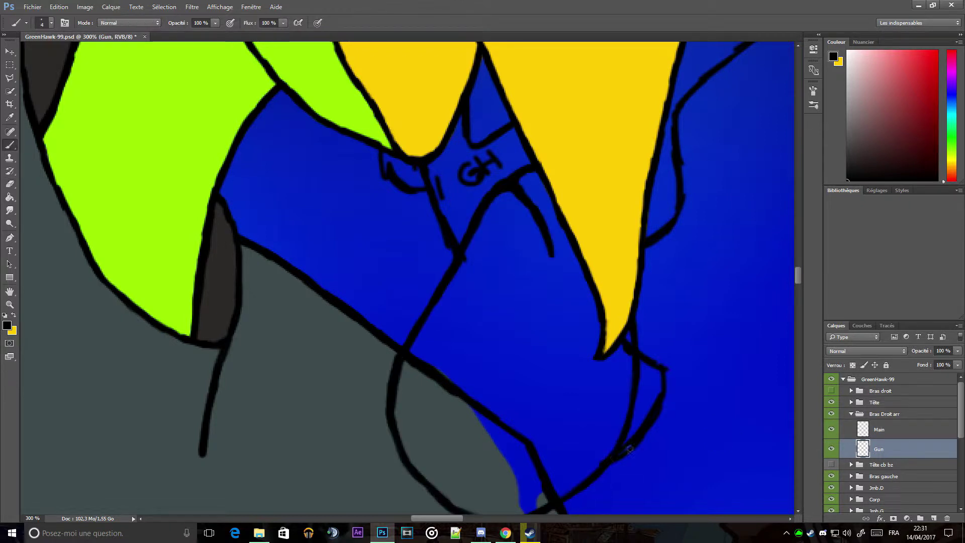
key(e)
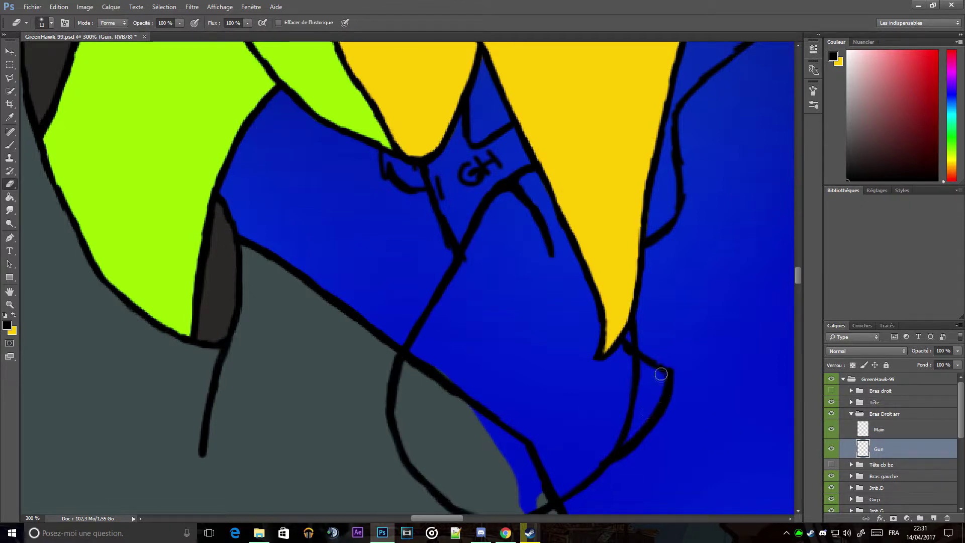
key(b)
key(e)
key(b)
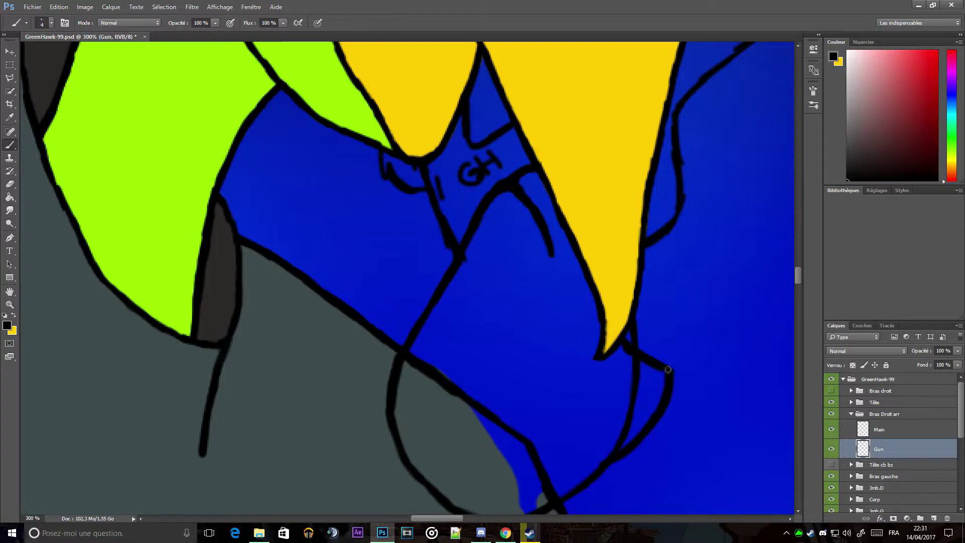
key(e)
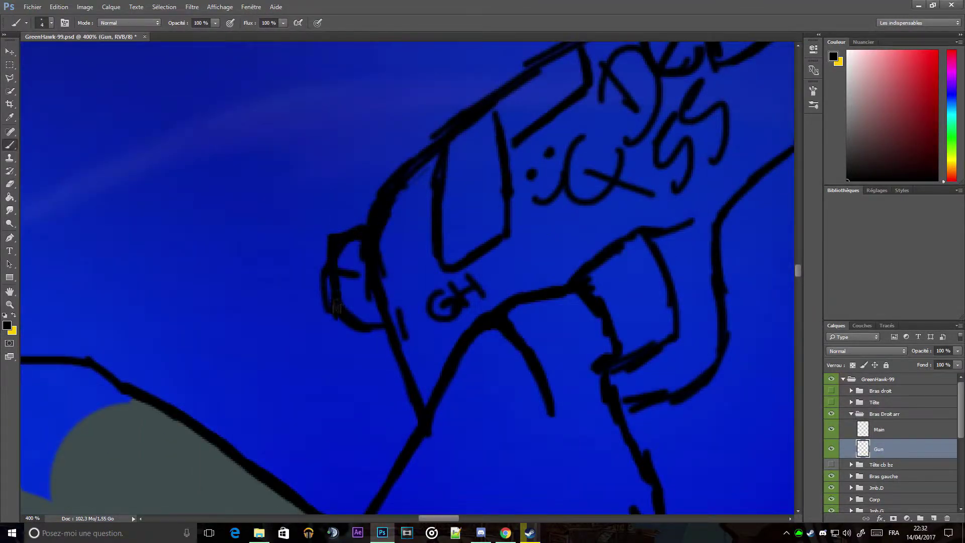
key(e)
mouse_move(327, 264)
mouse_down()
mouse_move(374, 272)
mouse_move(344, 247)
mouse_up()
mouse_move(367, 297)
mouse_down()
mouse_move(349, 330)
mouse_move(362, 337)
mouse_move(346, 306)
mouse_up()
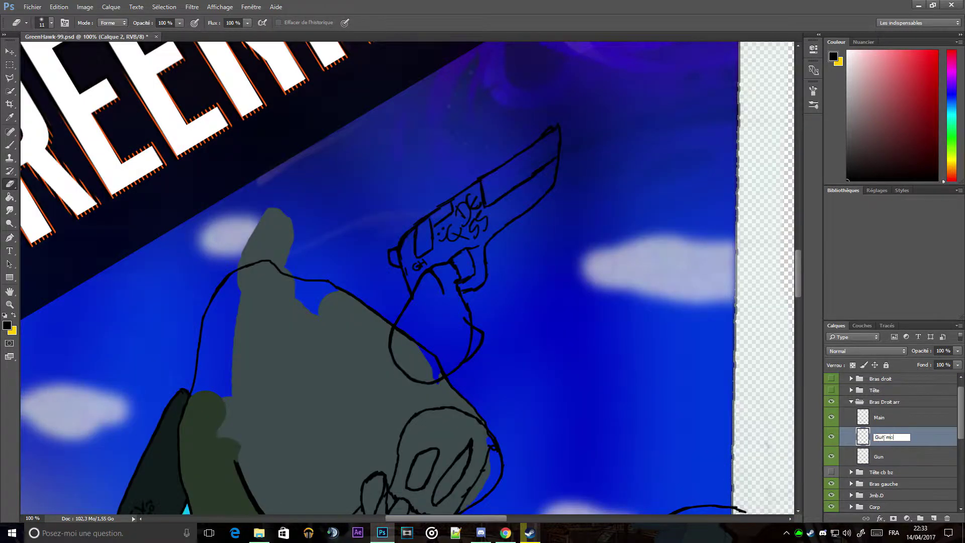
text(del)
key(Return)
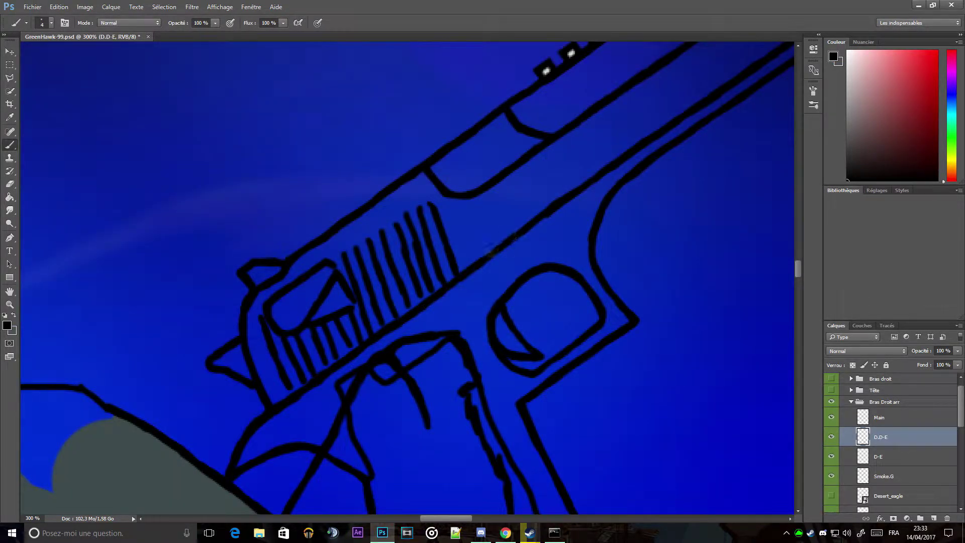
Step: On D.D-E, add another stripe to the Desert Eagle's slide grip and tidy the pistol lines
key(e)
key(b)
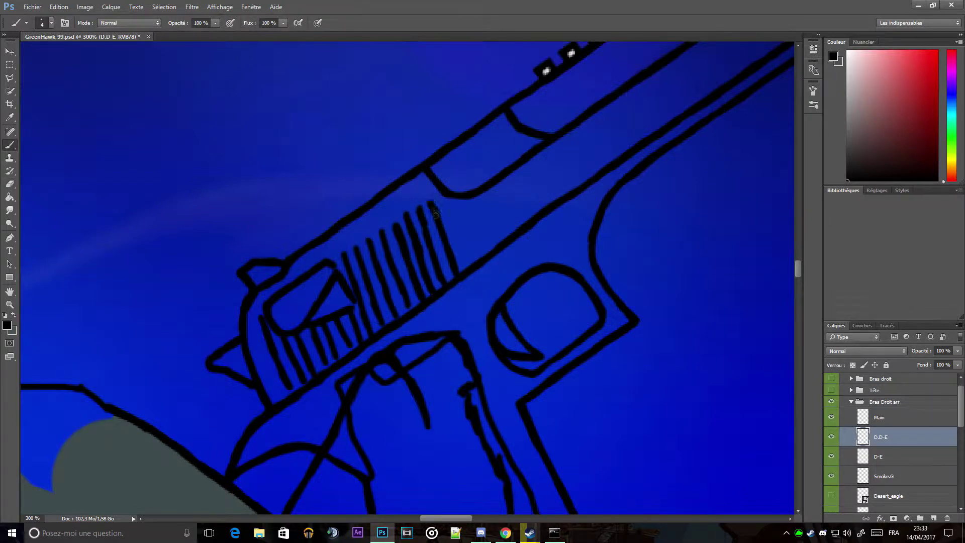
drag(370, 248, 396, 314)
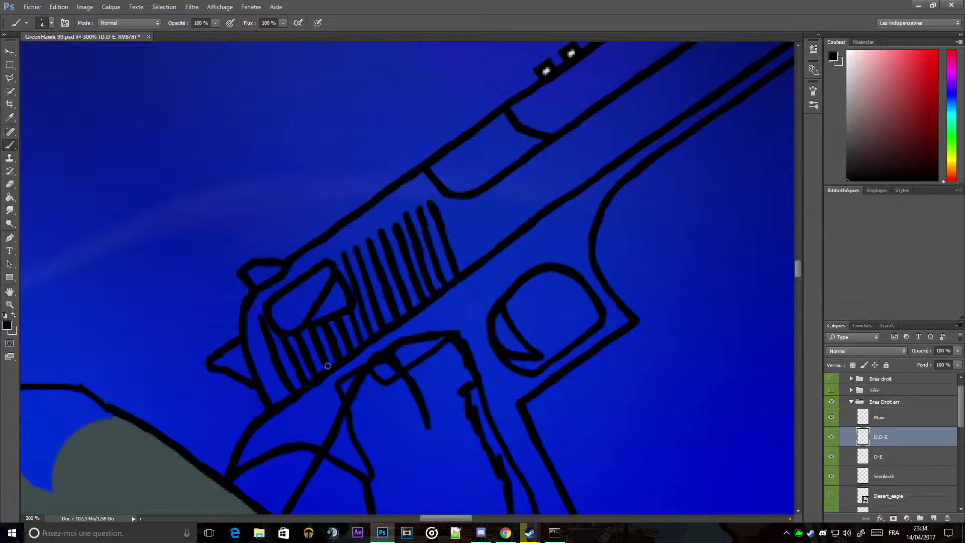
key(e)
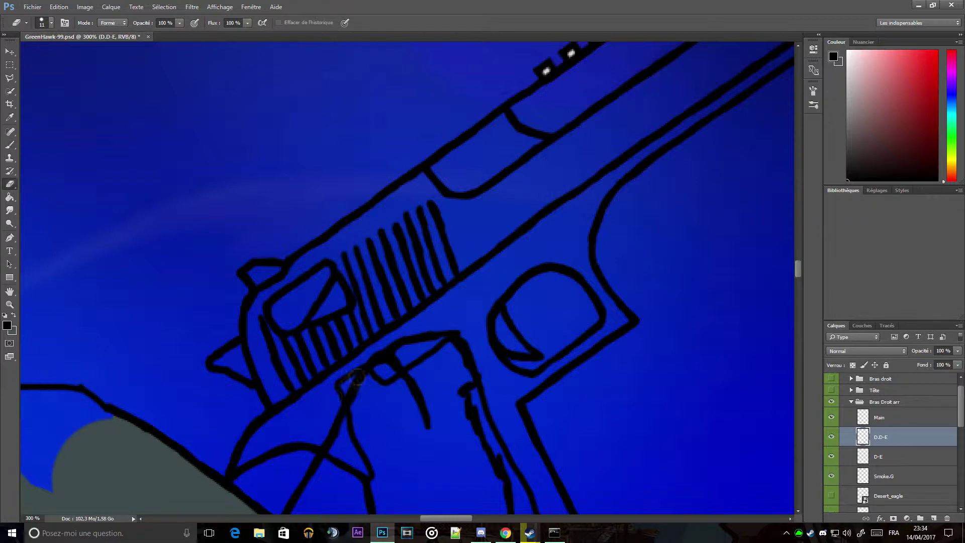
key(b)
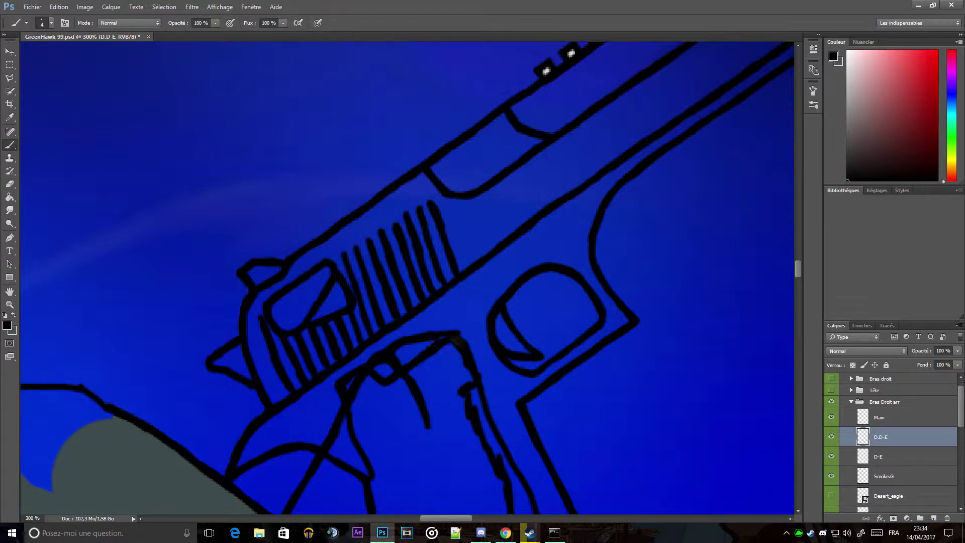
scroll(555, 284, down, 1)
scroll(555, 284, down, 3)
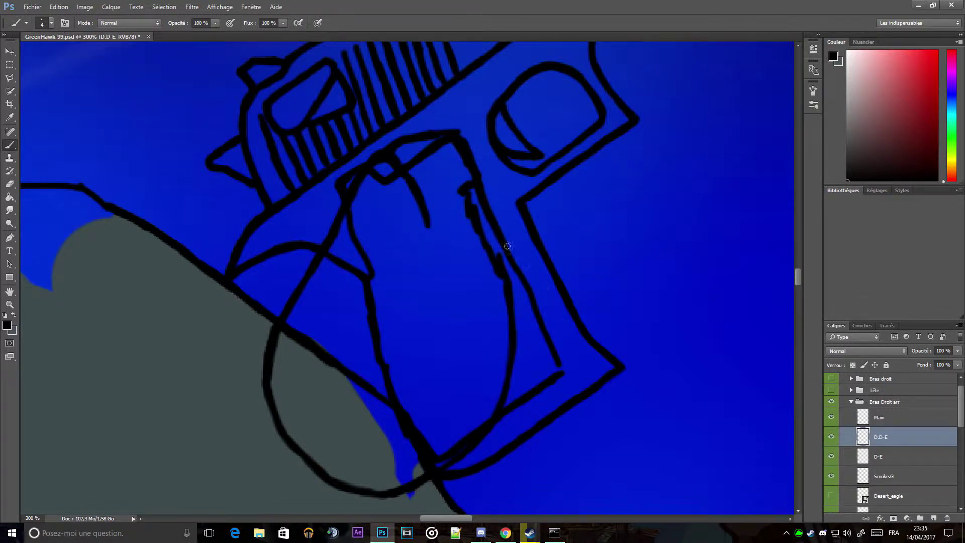
key(e)
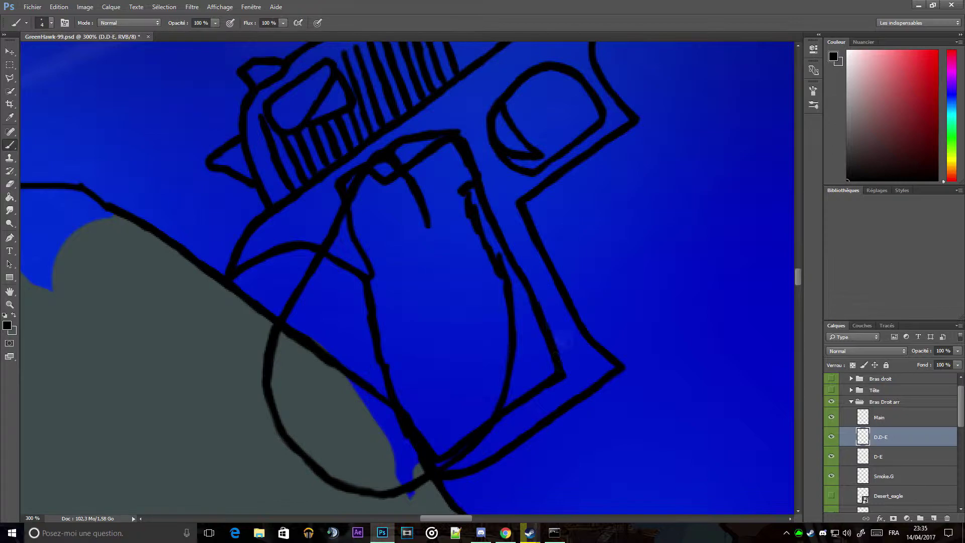
scroll(543, 249, down, 2)
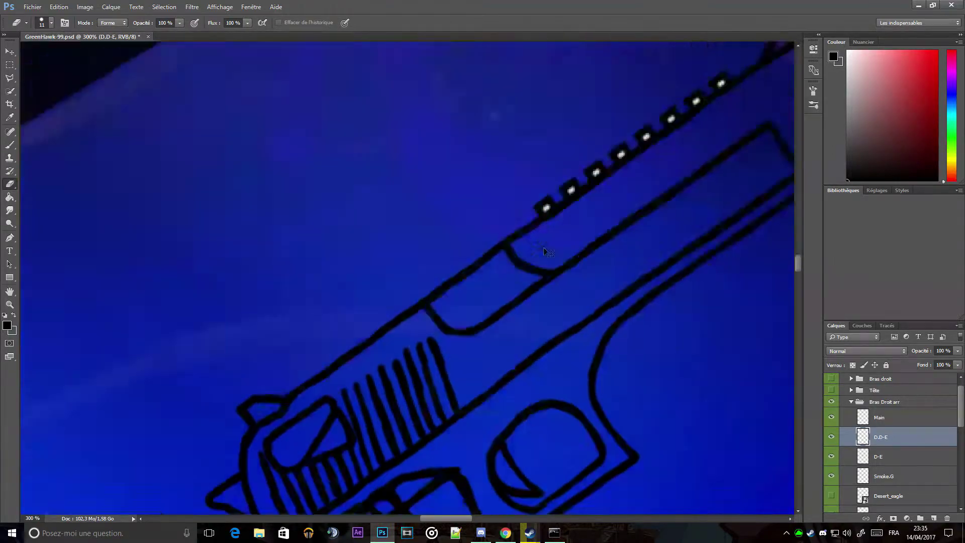
scroll(530, 321, up, 1)
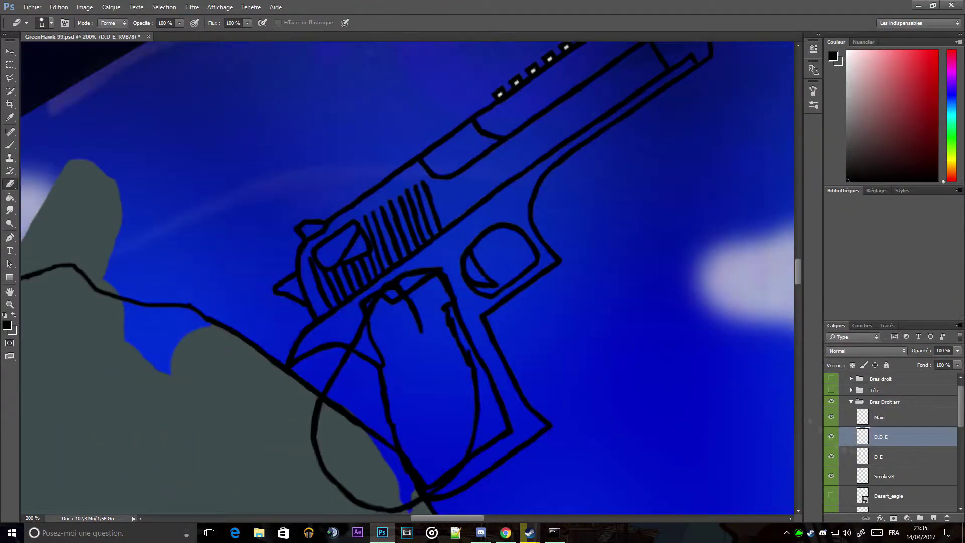
Step: Merge the gun linework down into one layer named D-E
scroll(467, 274, up, 1)
scroll(468, 274, up, 2)
right_click(468, 274)
click(878, 445)
double_click(881, 437)
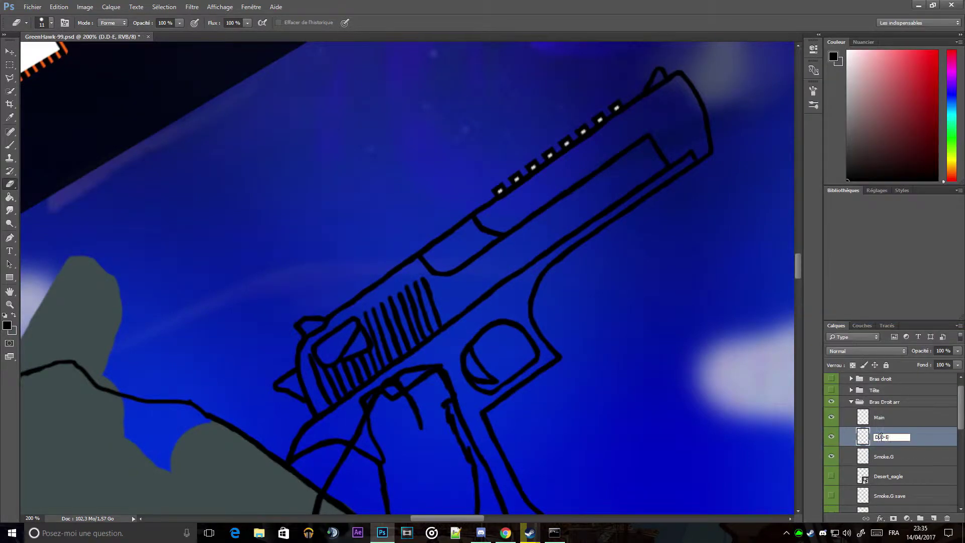
key(Return)
Step: Hide D-E and Smoke.G, then show the old rough gun sketch
scroll(900, 437, down, 1)
right_click(903, 429)
key(Escape)
scroll(904, 428, down, 1)
click(889, 449)
click(832, 469)
click(832, 391)
click(832, 410)
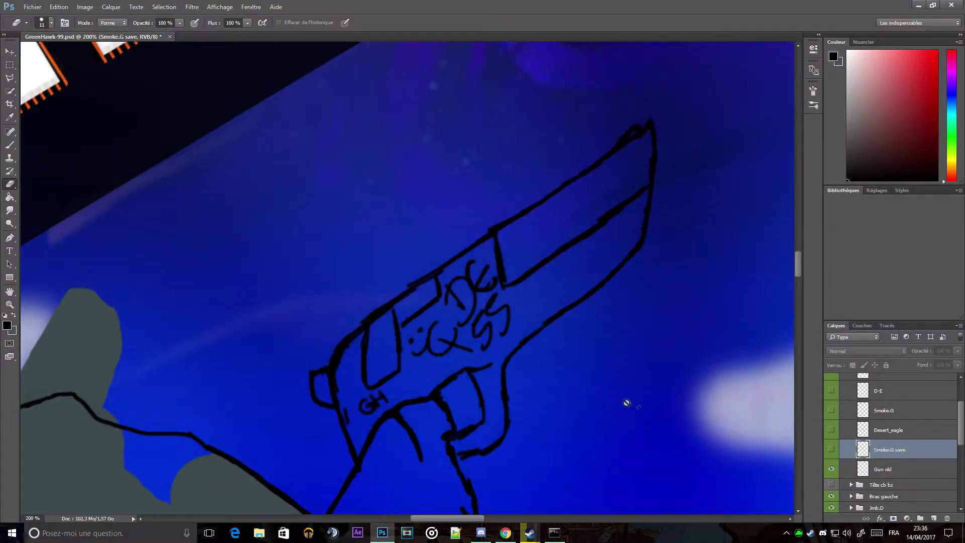
Step: Compare the D-E gun drawing against the old sketch, then hide both
scroll(626, 402, down, 2)
click(832, 394)
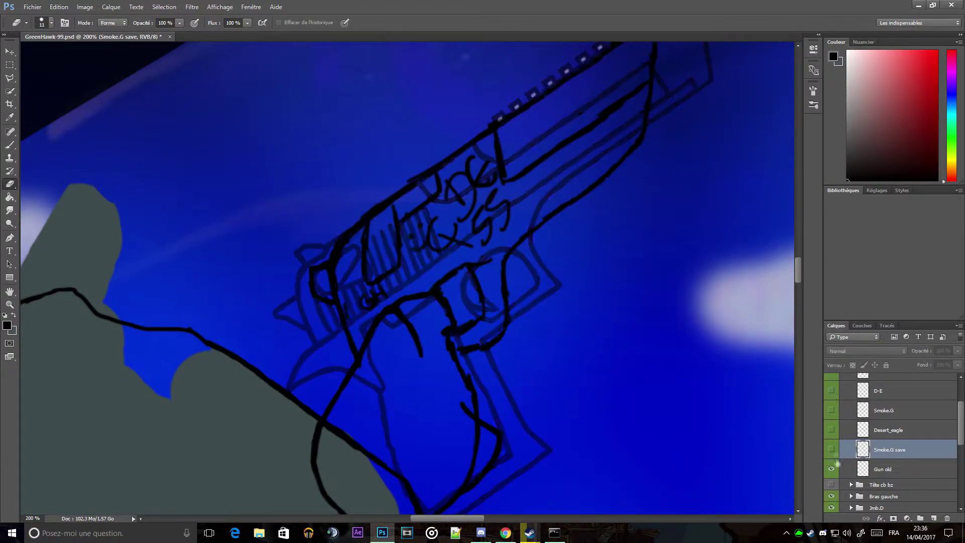
click(832, 469)
scroll(833, 397, up, 1)
scroll(617, 373, up, 5)
scroll(485, 372, down, 1)
scroll(485, 372, down, 1)
scroll(890, 427, down, 1)
click(831, 413)
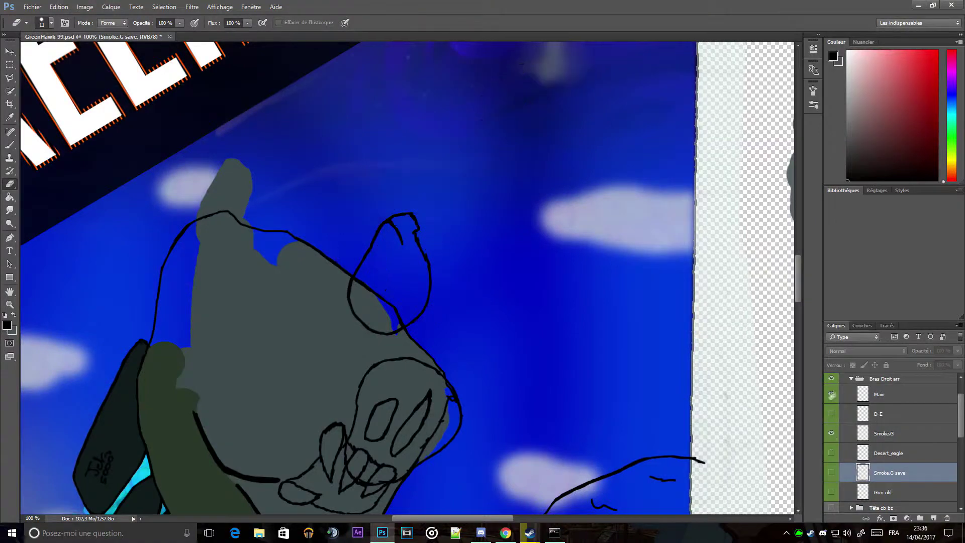
Step: On the Main layer, brush a closed, redrawn right outline of the hand
click(879, 395)
scroll(453, 282, up, 1)
scroll(541, 282, up, 1)
scroll(461, 282, up, 1)
key(b)
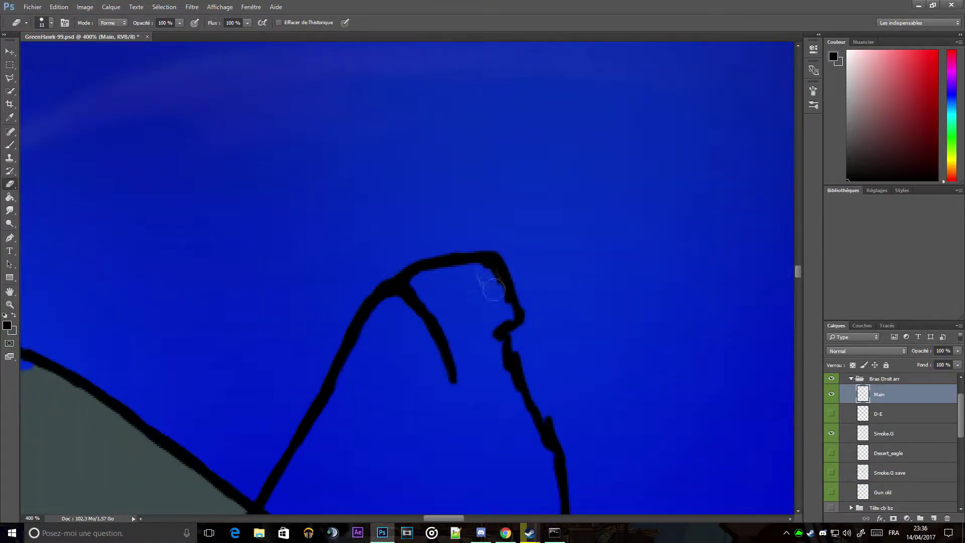
drag(495, 258, 515, 303)
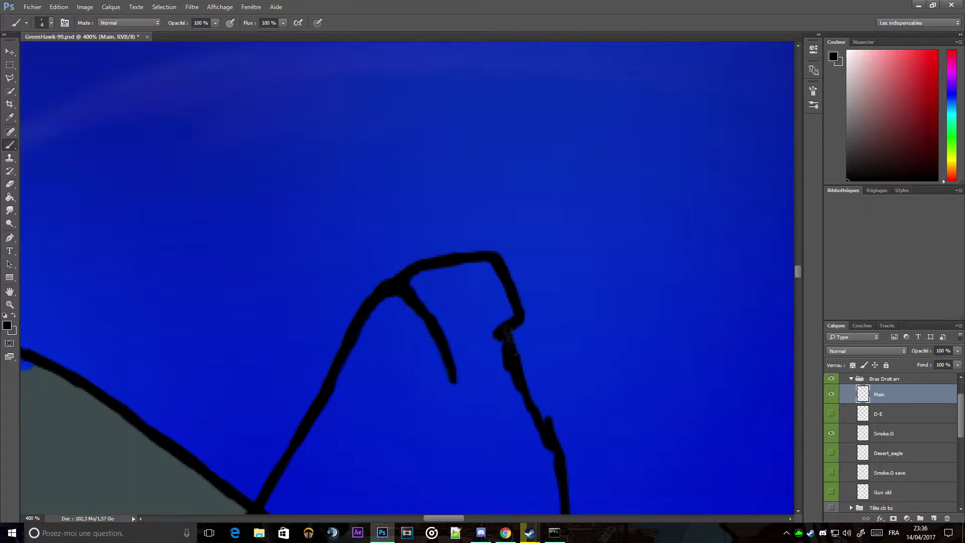
scroll(513, 372, down, 3)
drag(559, 346, 514, 231)
Step: Erase the excess hand outline and extend the inner hand line downward
key(e)
drag(558, 352, 518, 297)
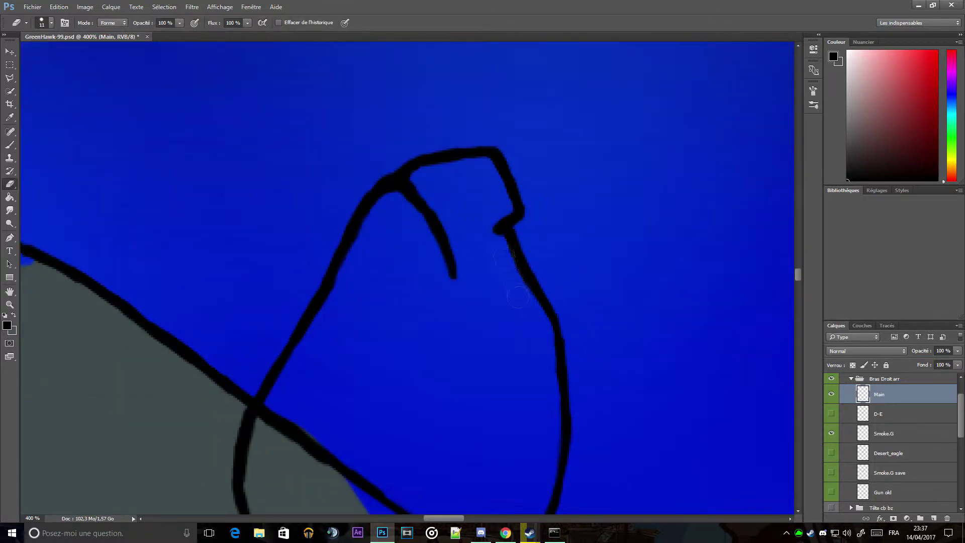
key(b)
drag(454, 277, 480, 339)
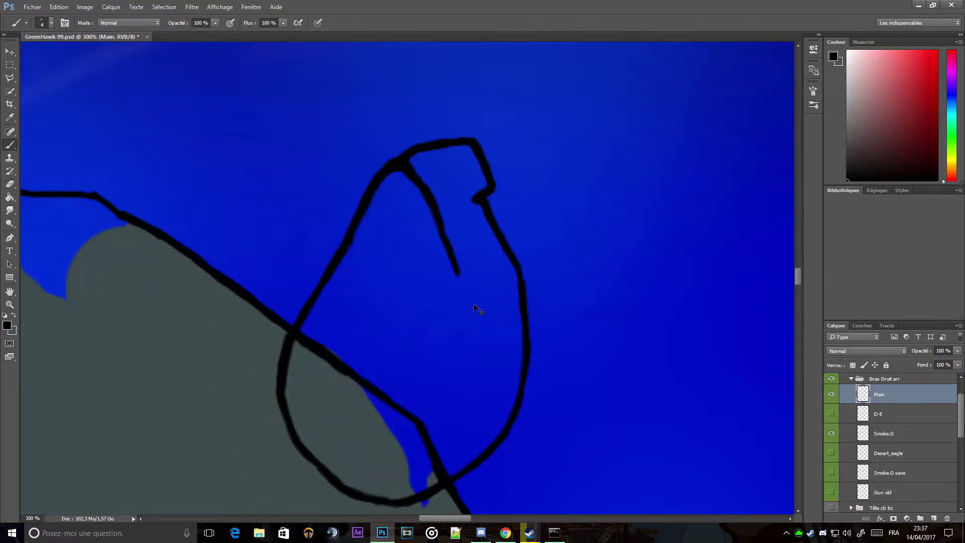
Step: Zoom out, show the D-E and Tête layers, and duplicate D-E as a backup
key(ctrl+minus)
key(ctrl+minus)
scroll(849, 442, up, 2)
click(832, 449)
key(ctrl+minus)
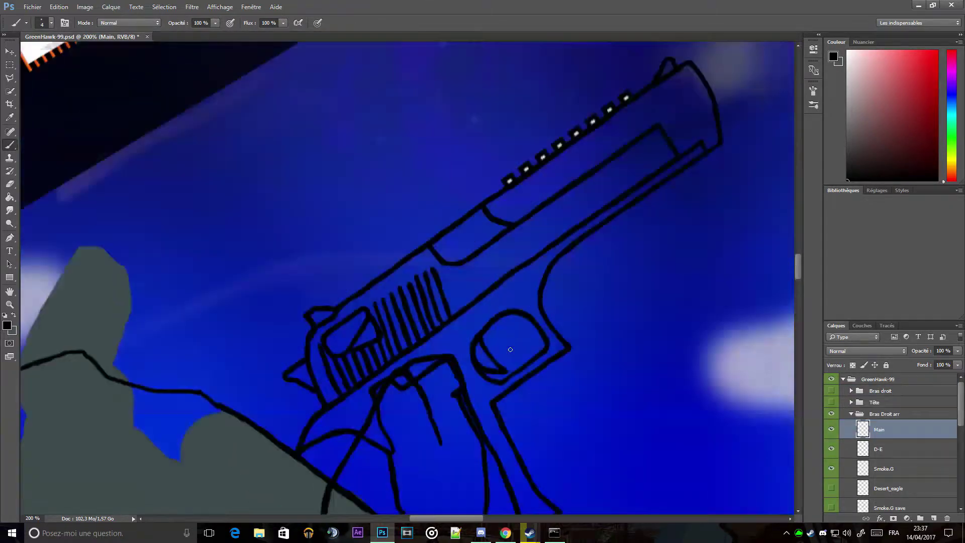
click(832, 403)
drag(352, 302, 419, 222)
click(880, 449)
key(ctrl+j)
Step: Rename the gun copy to D-E save and move it lower in the stack
double_click(890, 437)
key(Return)
drag(888, 438, 947, 518)
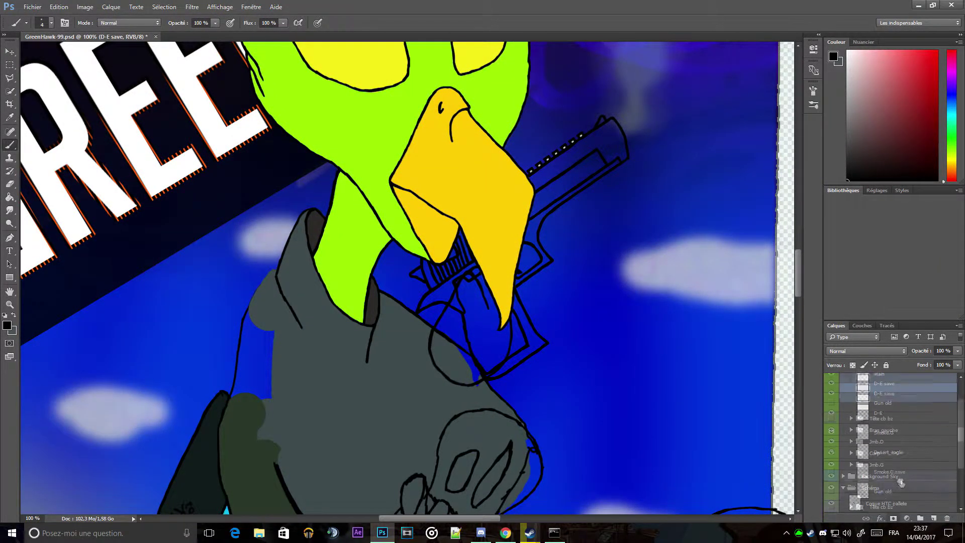
Step: Free-transform the Desert Eagle drawing, rotating, skewing and distorting it behind the beak
key(ctrl+t)
drag(628, 113, 603, 147)
drag(533, 211, 517, 218)
drag(392, 121, 421, 165)
drag(587, 159, 611, 128)
drag(421, 165, 411, 168)
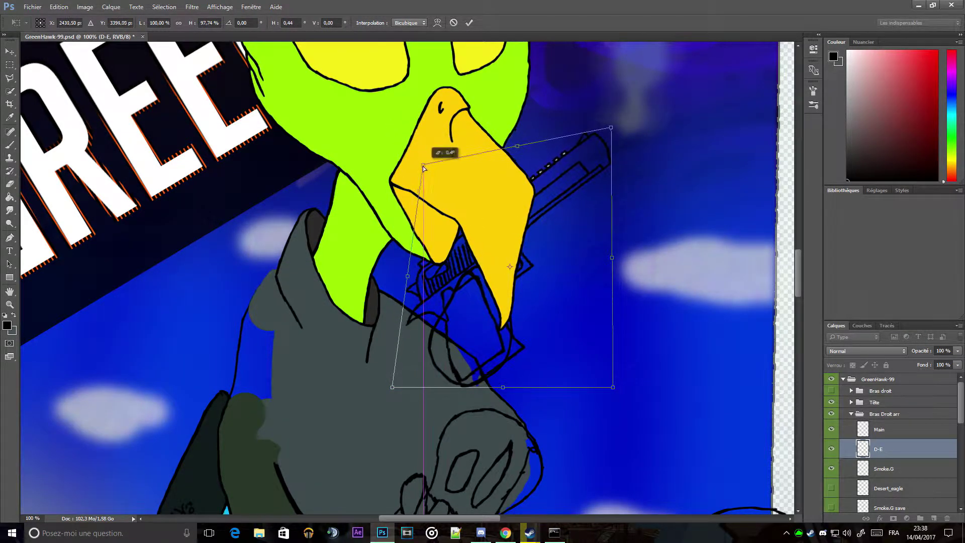
drag(615, 127, 626, 120)
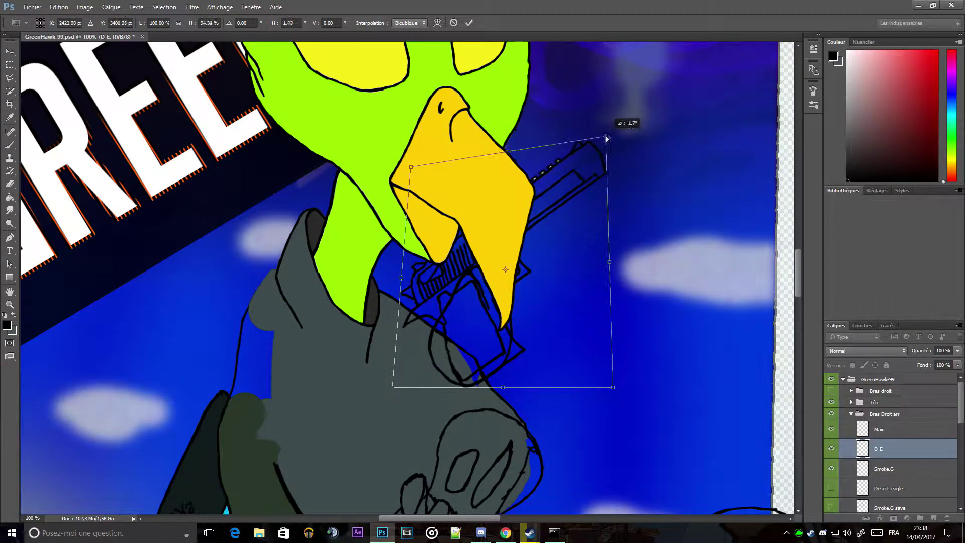
drag(509, 234, 500, 264)
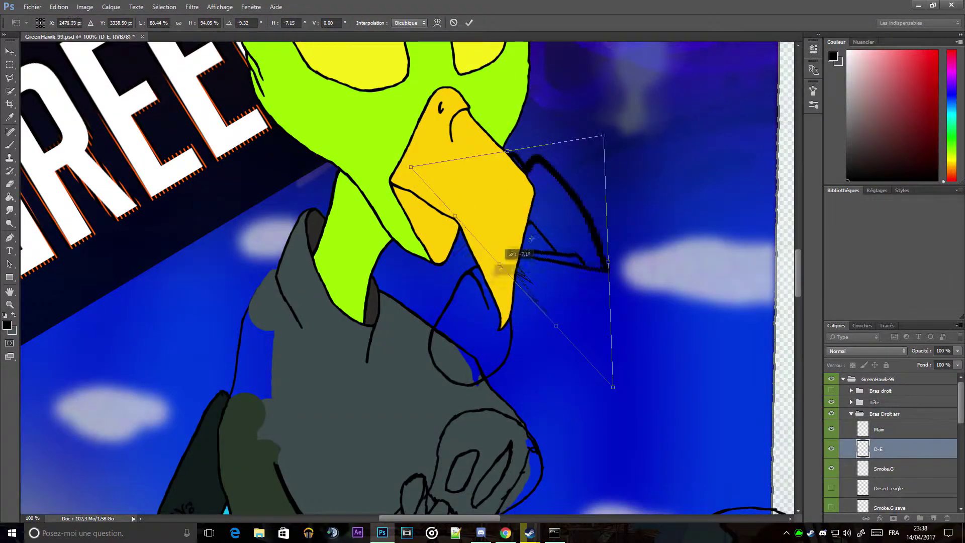
drag(421, 377, 415, 395)
mouse_move(603, 136)
mouse_down()
mouse_move(600, 160)
mouse_move(596, 151)
mouse_up()
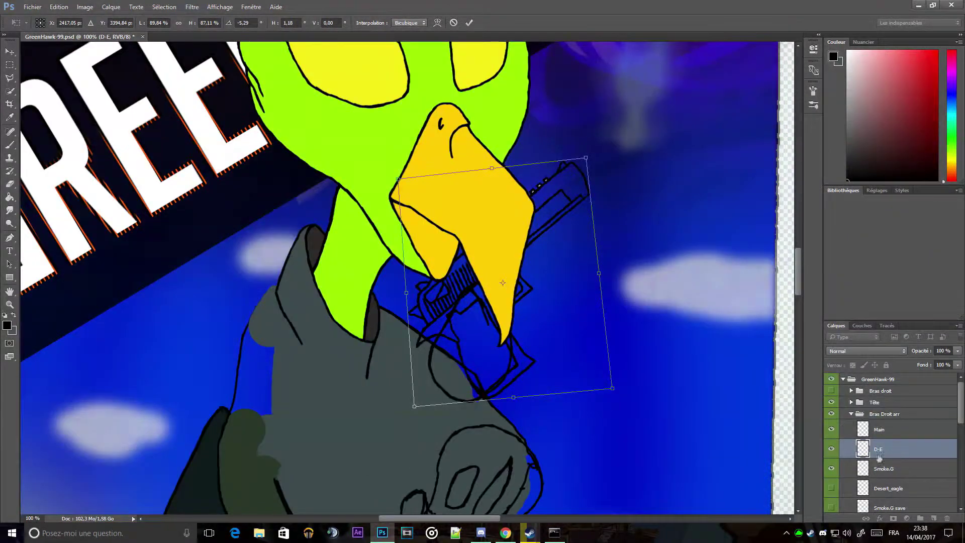
key(Return)
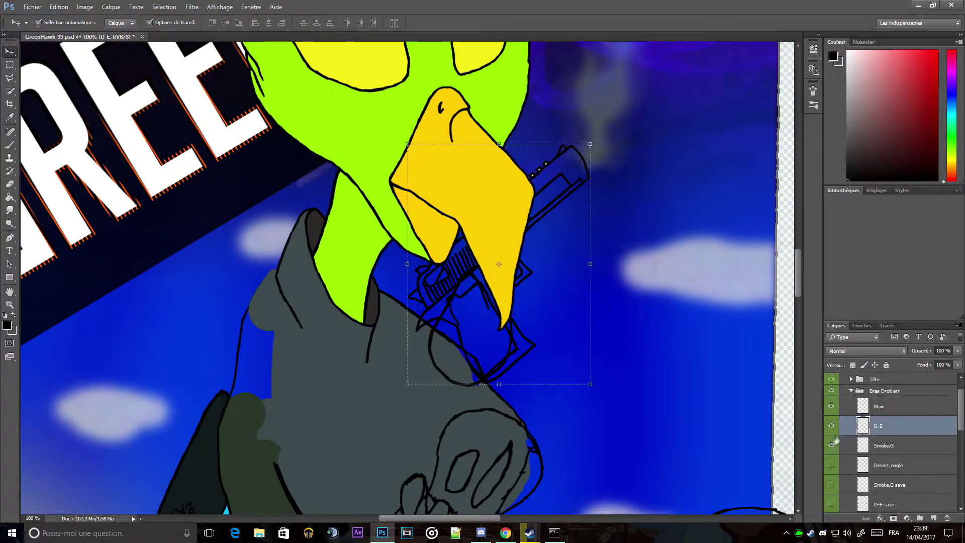
Step: Add a new layer named C.DE and adjust the Smoke.G blur path's end point
key(ctrl+plus)
key(ctrl+plus)
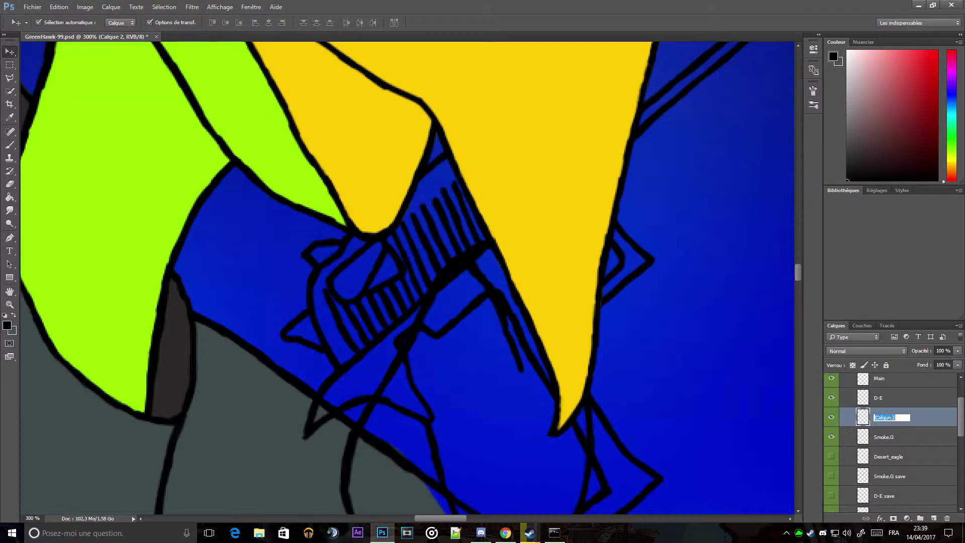
text(DE)
key(Return)
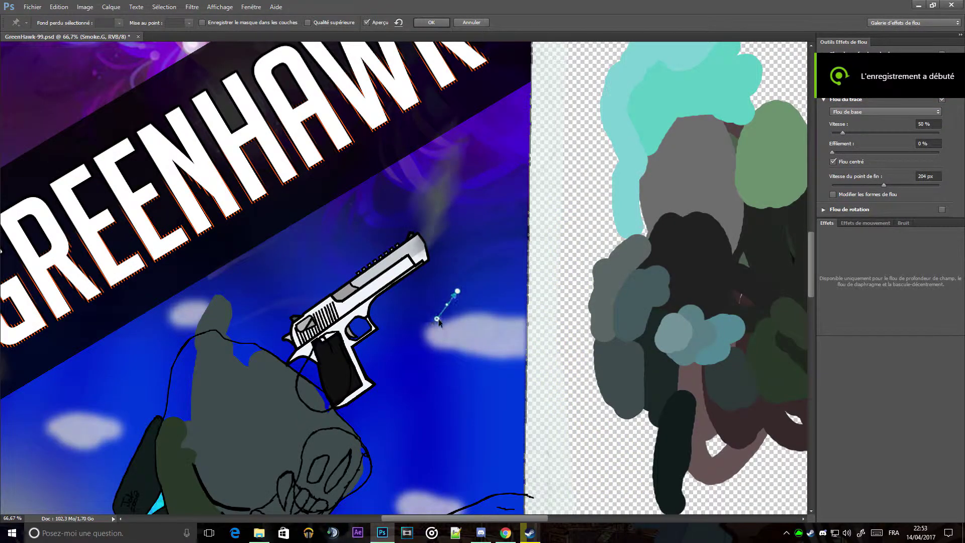
drag(439, 321, 440, 330)
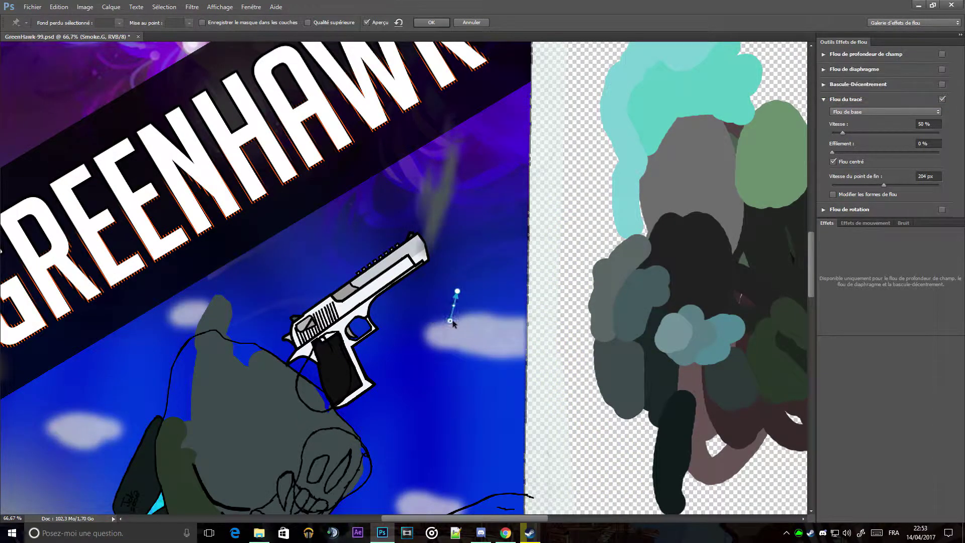
Step: Set the path blur speed to 26%, reshape the blur path, and apply it
click(928, 124)
text(5)
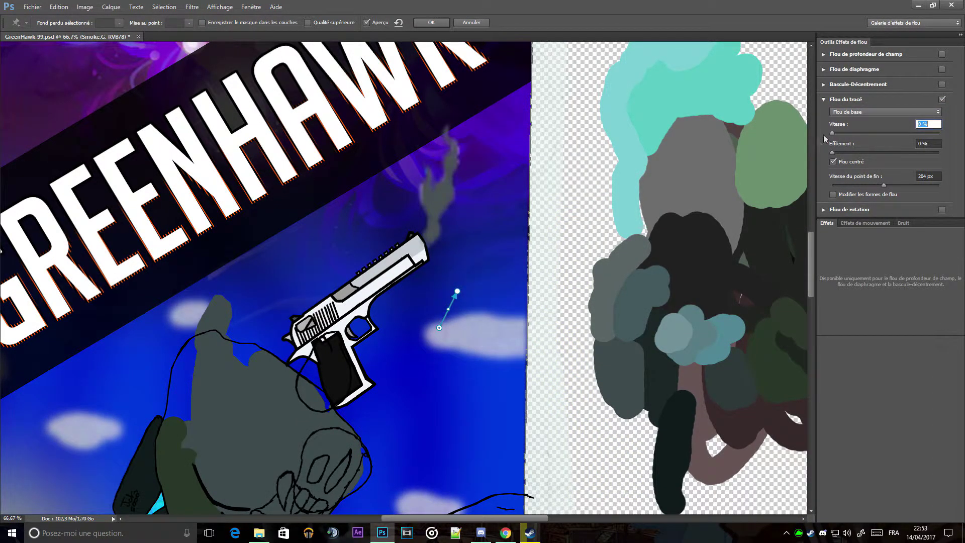
key(ctrl+plus)
mouse_move(833, 133)
mouse_down()
mouse_move(838, 152)
mouse_move(841, 133)
mouse_up()
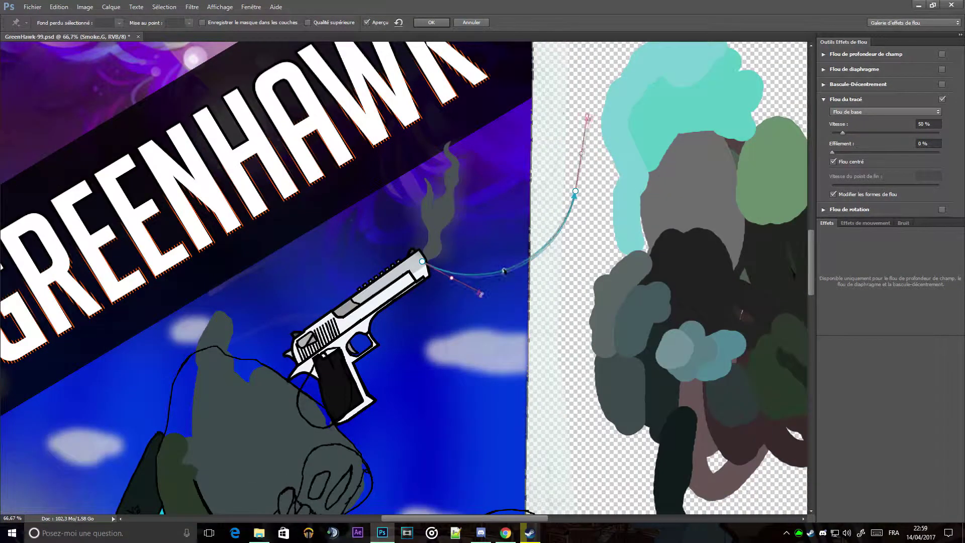
click(478, 294)
key(Delete)
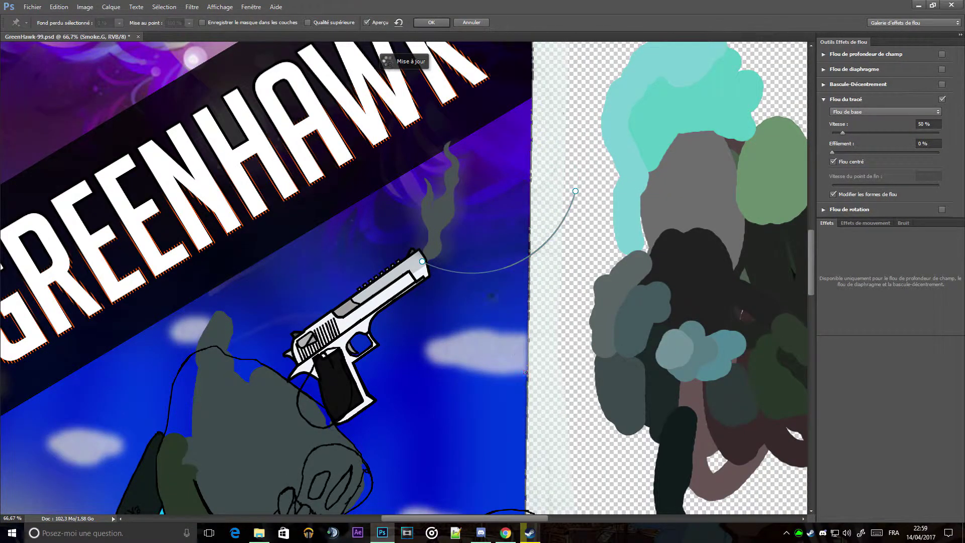
drag(577, 190, 558, 188)
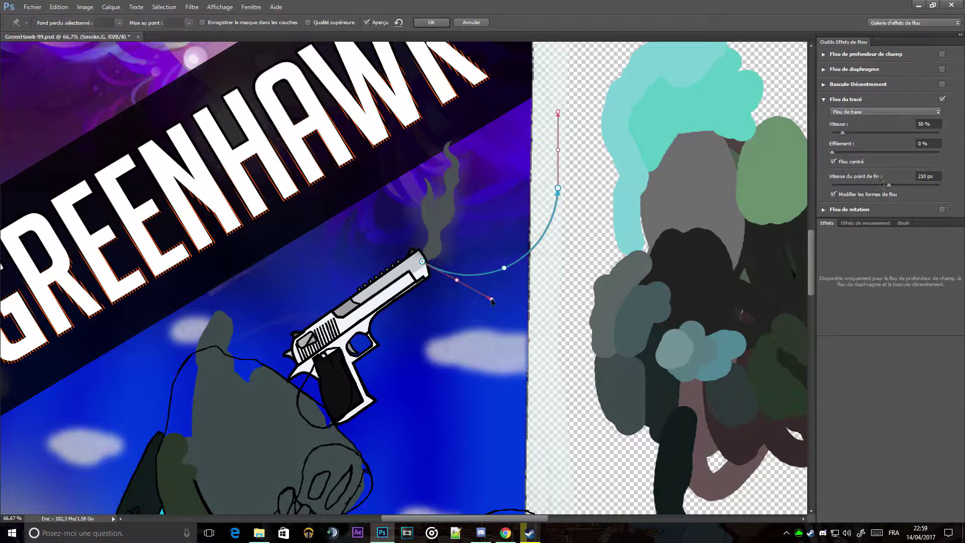
key(Return)
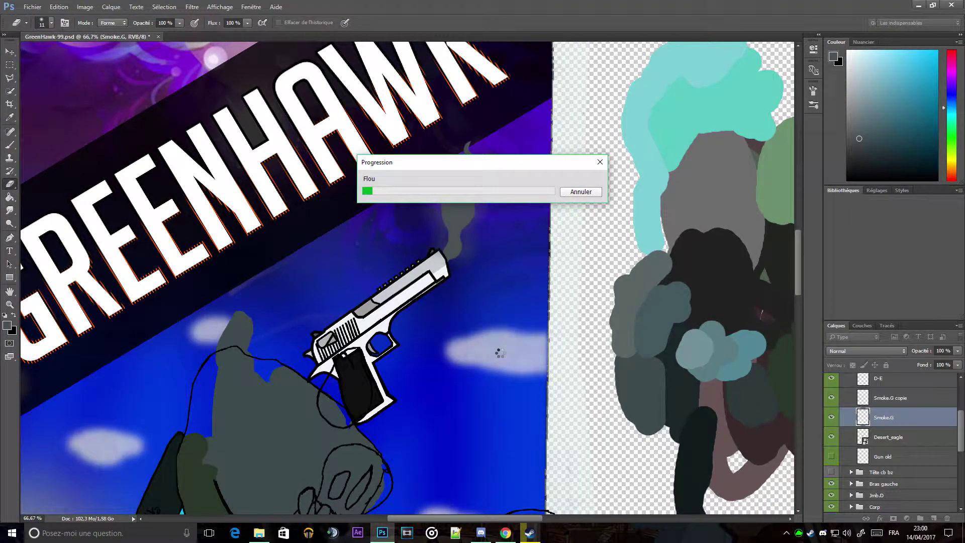
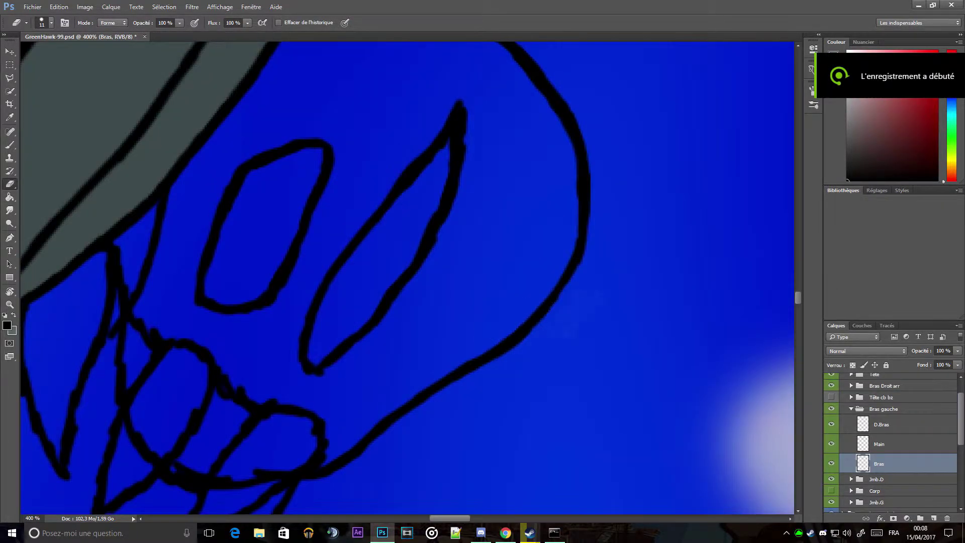
Step: Put the Main layer into a new group named 'Main droite'
scroll(317, 280, down, 2)
scroll(420, 362, down, 2)
scroll(420, 362, up, 3)
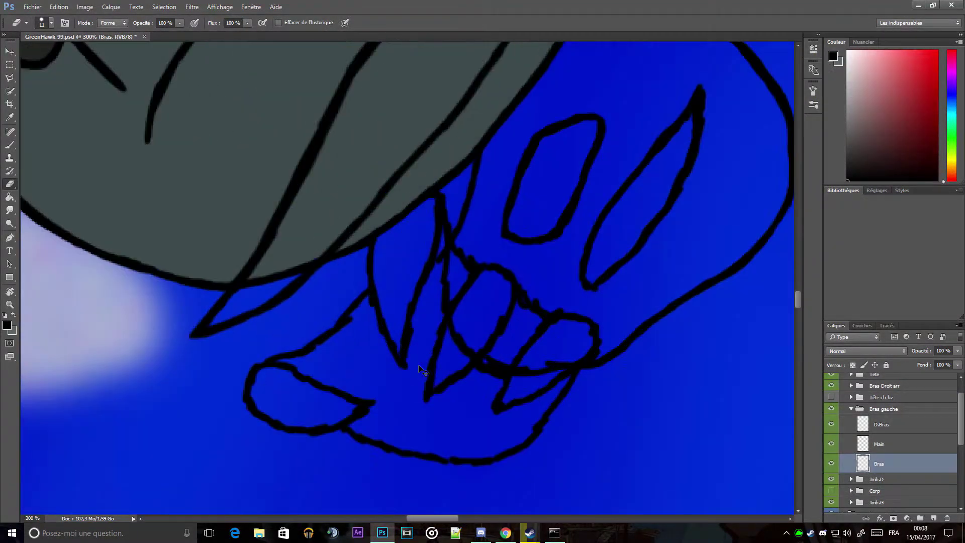
click(890, 445)
key(ctrl+g)
drag(887, 445, 867, 387)
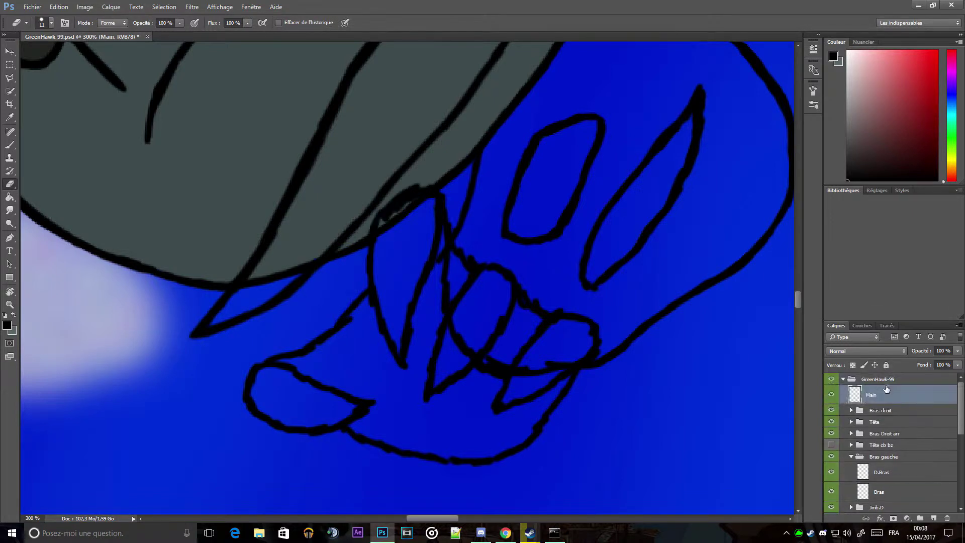
double_click(867, 391)
text(droite)
key(Return)
click(868, 407)
Step: On D.Bras, erase the left finger oval and sketch a replacement finger outline
scroll(875, 412, down, 1)
click(881, 449)
scroll(568, 312, up, 3)
mouse_move(524, 223)
mouse_down()
mouse_move(505, 314)
mouse_move(568, 317)
mouse_move(598, 201)
mouse_up()
key(b)
mouse_move(510, 194)
mouse_down()
mouse_move(569, 114)
mouse_move(578, 168)
mouse_up()
key(e)
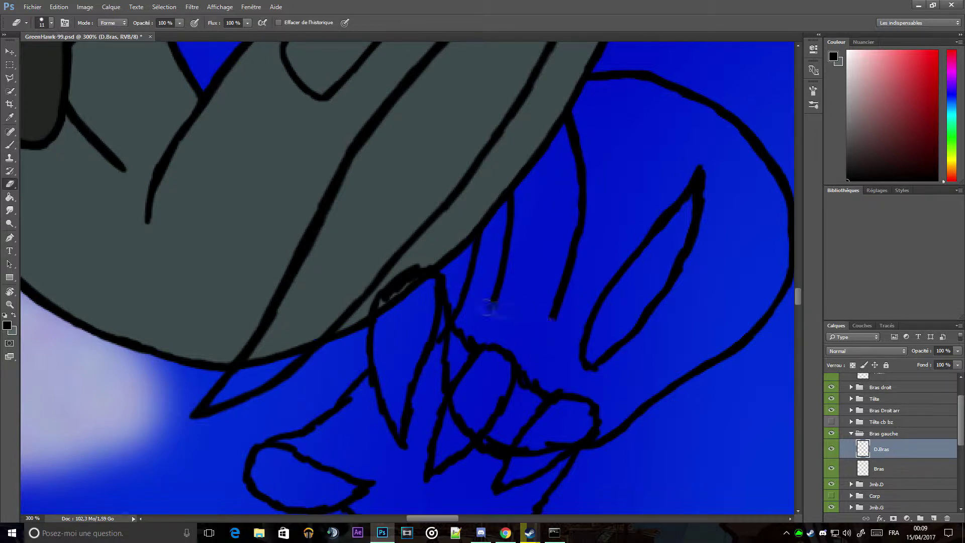
Step: Erase and redraw the finger's bottom edge on D.Bras
drag(545, 329, 486, 304)
key(b)
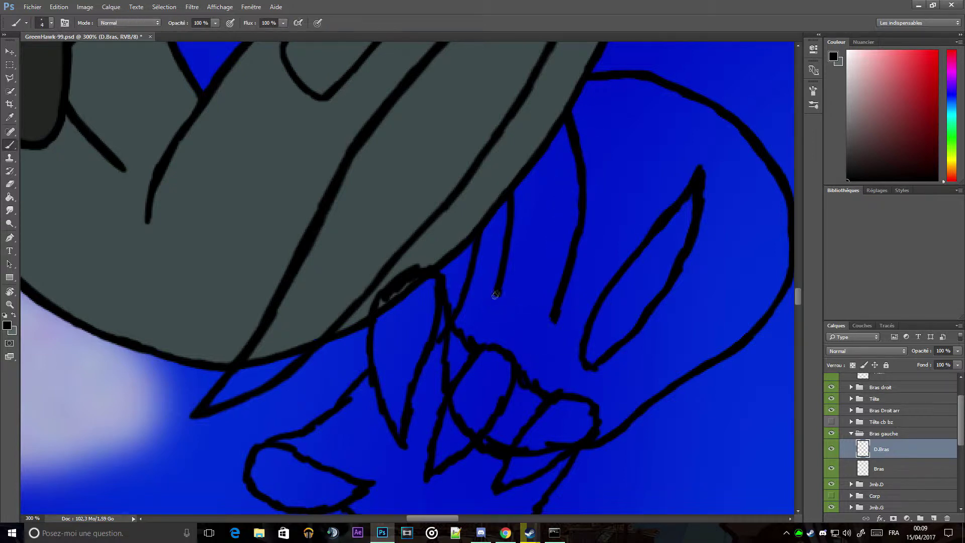
drag(490, 304, 552, 324)
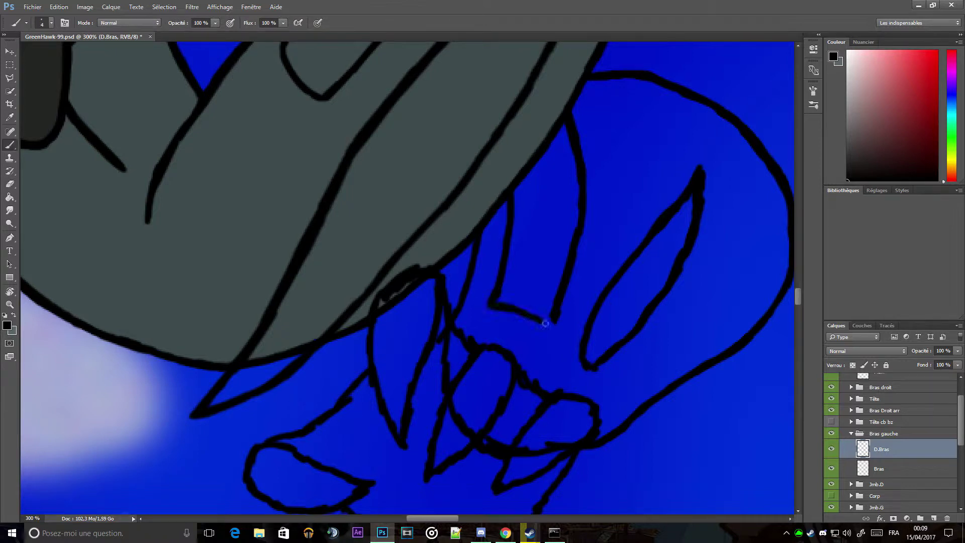
key(e)
key(b)
key(e)
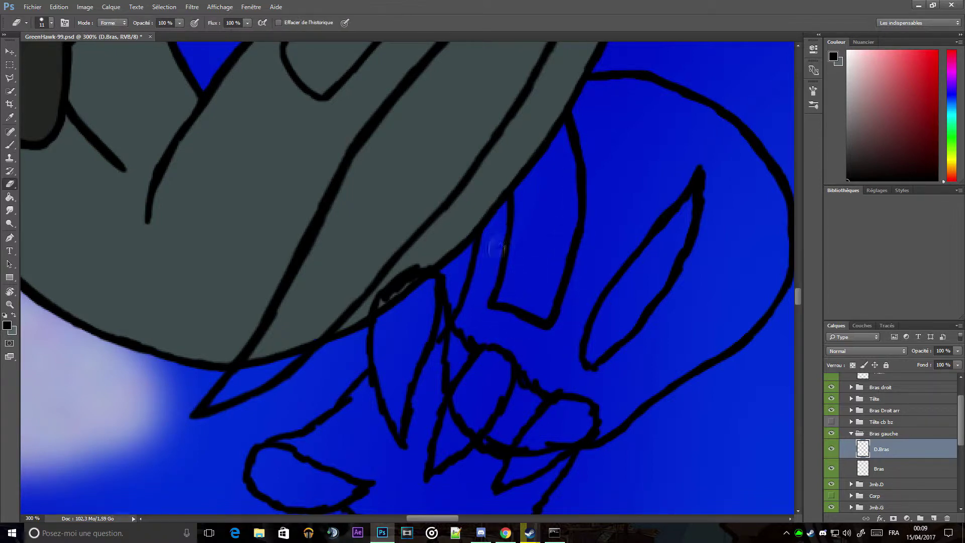
key(b)
key(ctrl+minus)
Step: Redraw the leaf blade's left edge, closing its bottom, and erase old segments near the right edge
key(e)
mouse_move(541, 354)
mouse_down()
mouse_move(525, 319)
mouse_move(615, 126)
mouse_move(637, 172)
mouse_up()
scroll(893, 442, down, 2)
key(b)
mouse_move(547, 359)
mouse_down()
mouse_move(621, 268)
mouse_move(638, 154)
mouse_up()
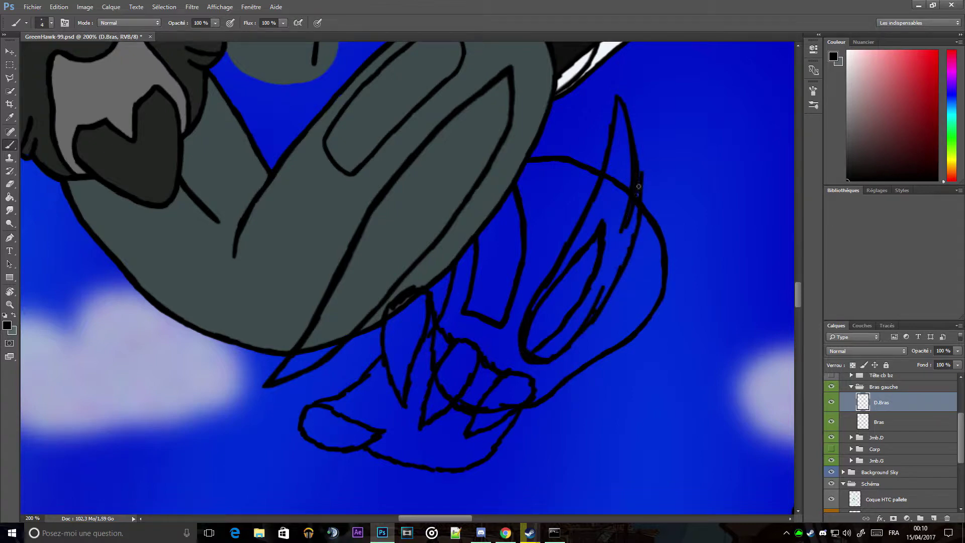
key(e)
drag(624, 236, 634, 150)
Step: Redraw the blade's right edge and erase the inner leaf's right edge line
key(b)
mouse_move(646, 183)
mouse_down()
mouse_move(638, 153)
mouse_move(633, 196)
mouse_up()
key(e)
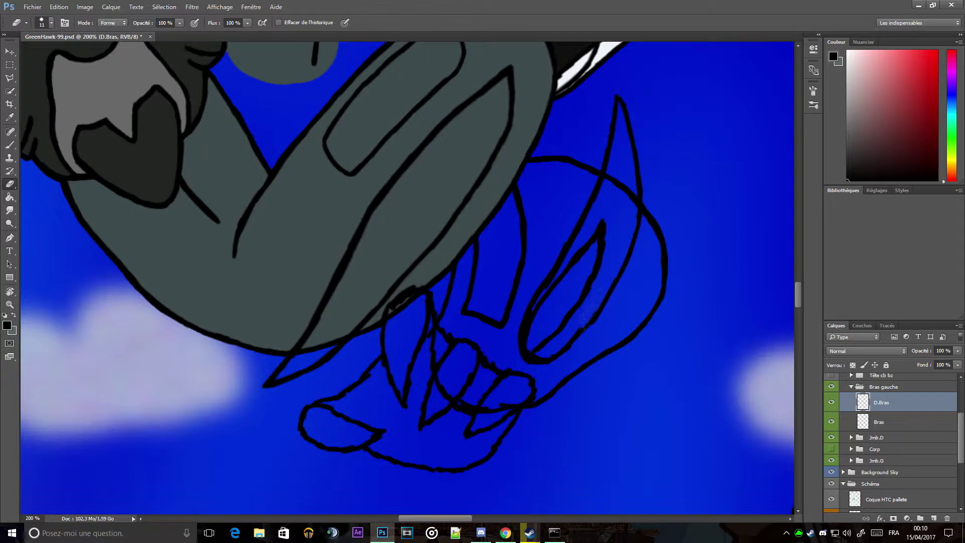
key(b)
key(e)
drag(550, 339, 603, 226)
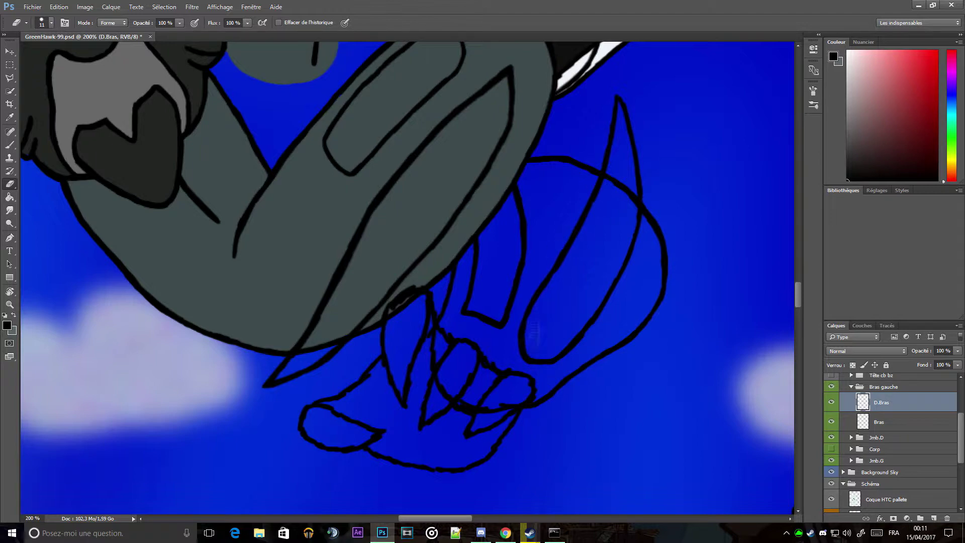
mouse_move(611, 216)
mouse_down()
mouse_move(532, 276)
mouse_move(501, 372)
mouse_move(473, 292)
mouse_up()
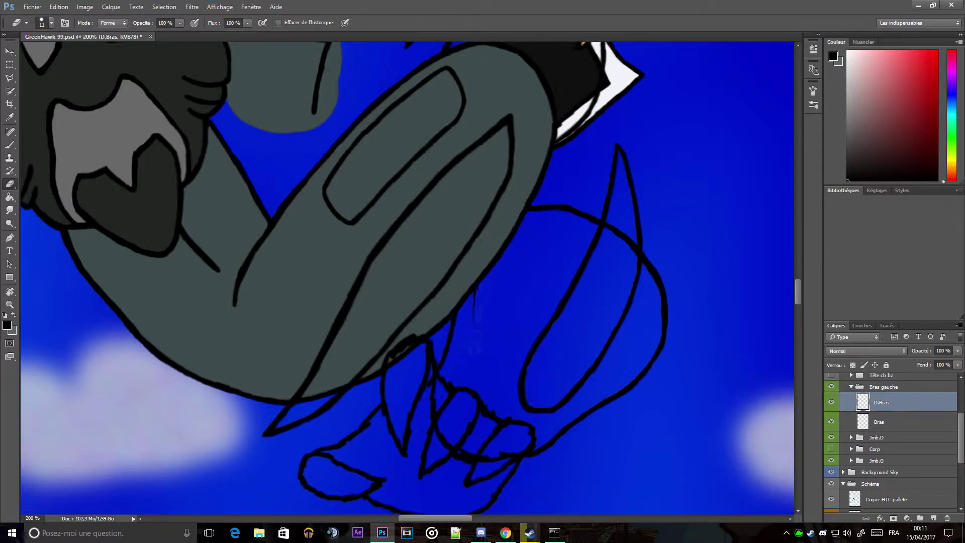
Step: Switch to the Eraser on D.Bras and zoom out to see the whole arm
key(b)
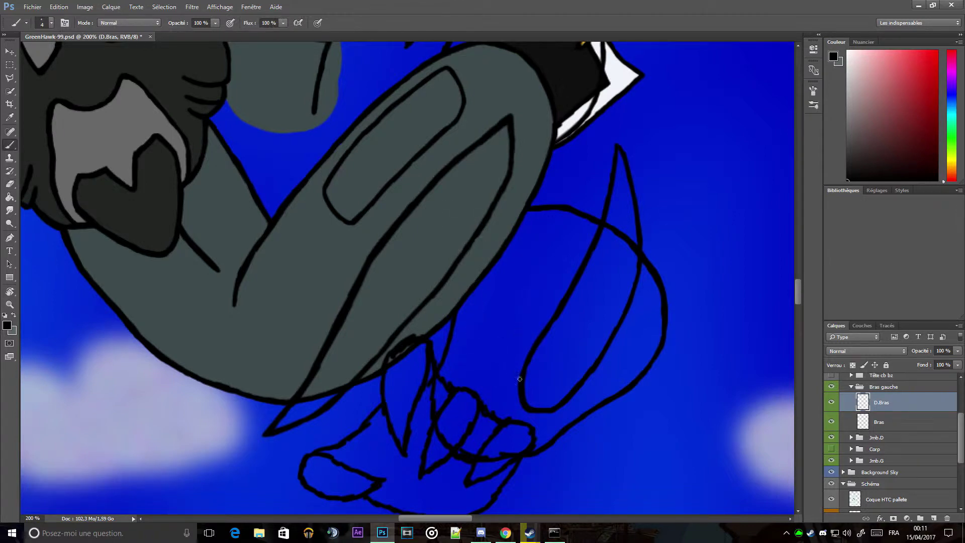
key(e)
key(ctrl+minus)
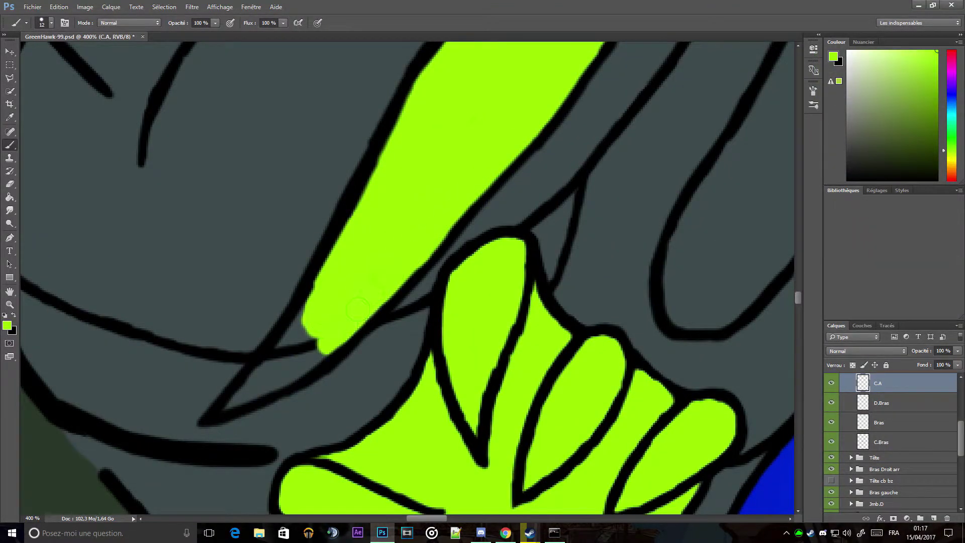
Step: Select the C.A layer in Bras gauche and undo the stray green stroke
drag(357, 310, 234, 402)
key(ctrl+1)
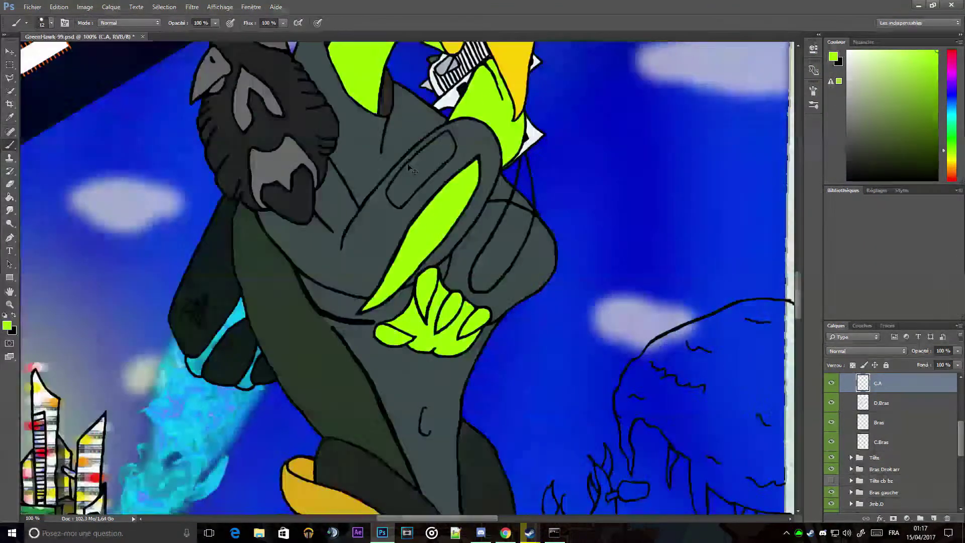
scroll(855, 442, up, 3)
click(852, 447)
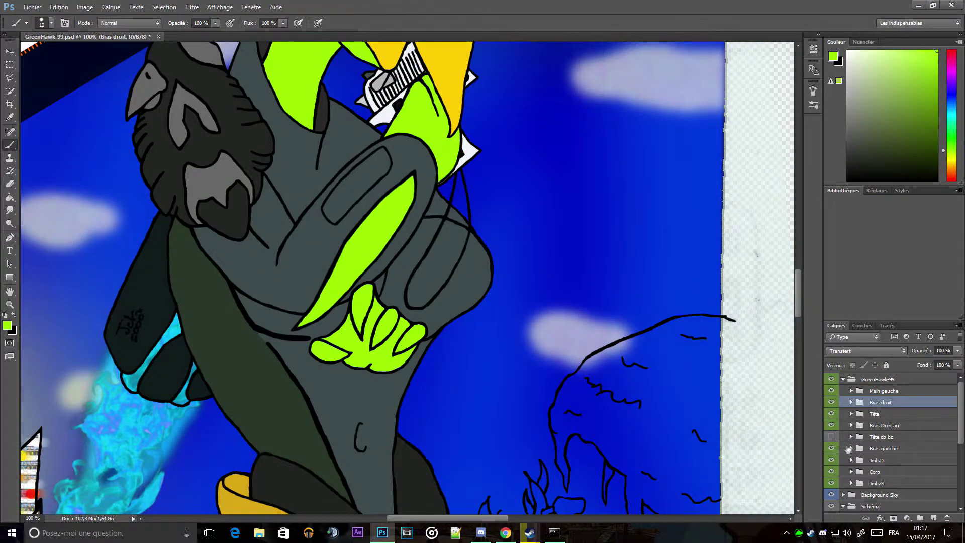
click(848, 449)
click(884, 485)
key(ctrl+plus)
key(ctrl+plus)
key(ctrl+z)
Step: Paint a light green V inside the grey arm up to the shape's top
mouse_move(440, 282)
mouse_down()
mouse_move(535, 247)
mouse_move(570, 151)
mouse_up()
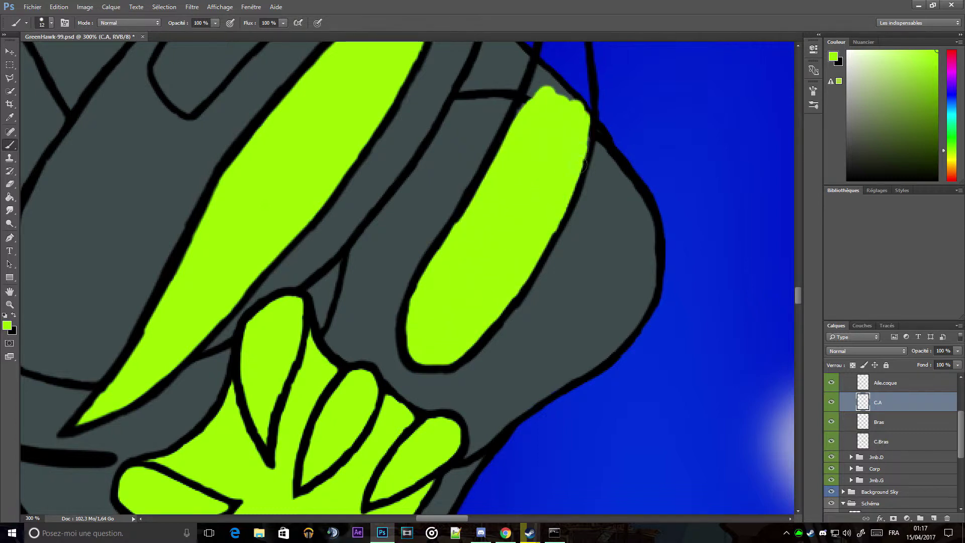
drag(569, 151, 553, 70)
scroll(498, 68, up, 5)
scroll(850, 442, up, 3)
Step: Set the eraser to 18 px and fill the arm blade green up to its top on C.A
click(885, 429)
key(e)
right_click(528, 243)
text(18)
key(Return)
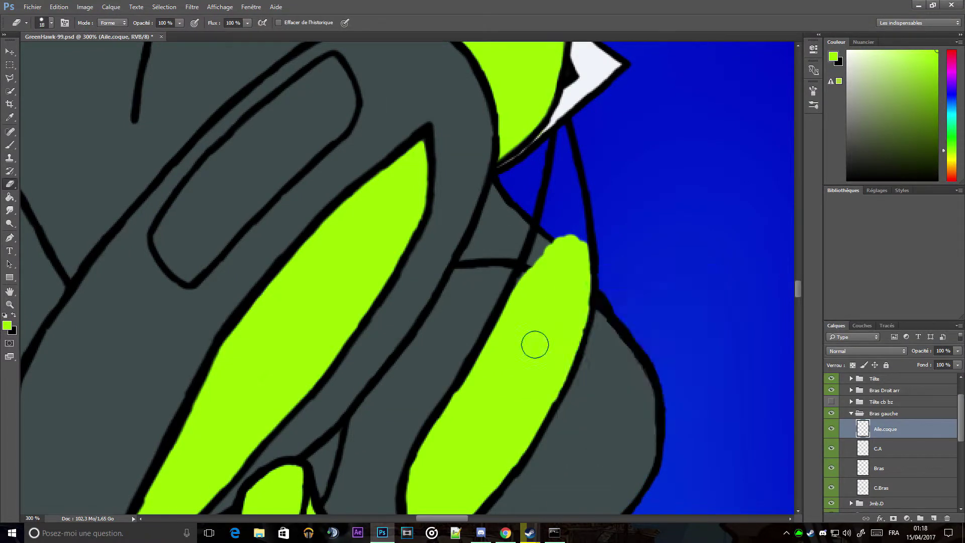
key(alt+bracketleft)
key(b)
mouse_move(525, 266)
mouse_down()
mouse_move(565, 201)
mouse_move(566, 156)
mouse_move(558, 206)
mouse_up()
Step: Hide the Bras Droit arr wing artwork and erase the green overflow at the spike tip
key(e)
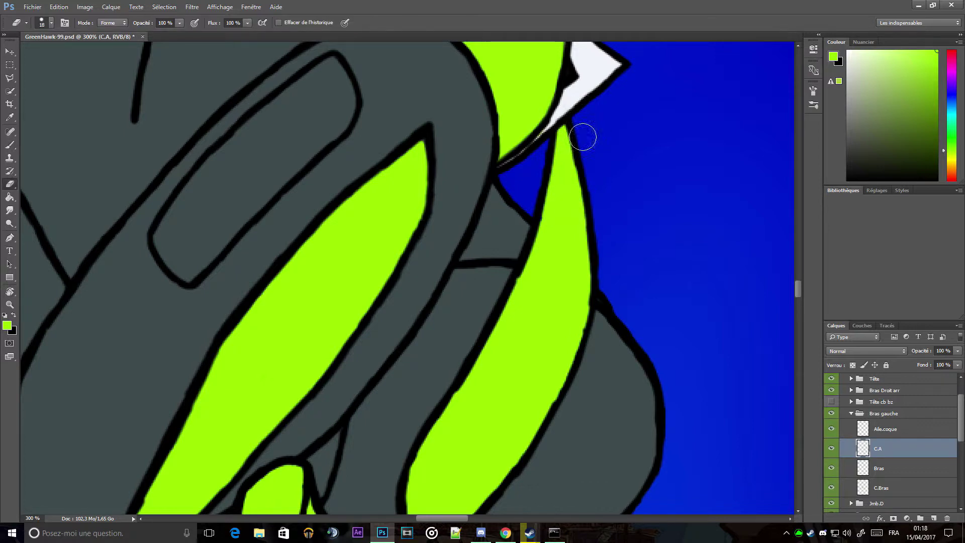
scroll(885, 442, up, 1)
click(832, 425)
scroll(557, 132, up, 2)
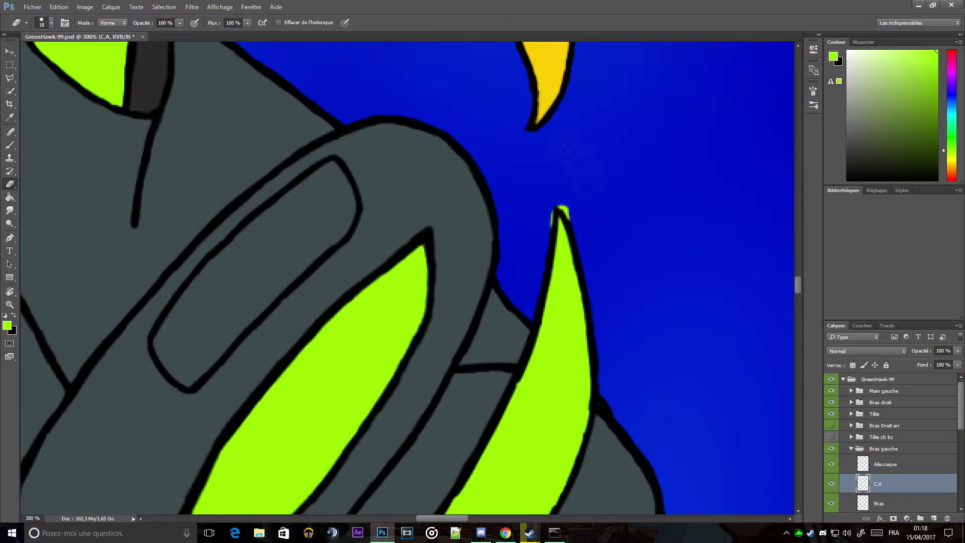
drag(558, 199, 571, 214)
scroll(554, 261, down, 3)
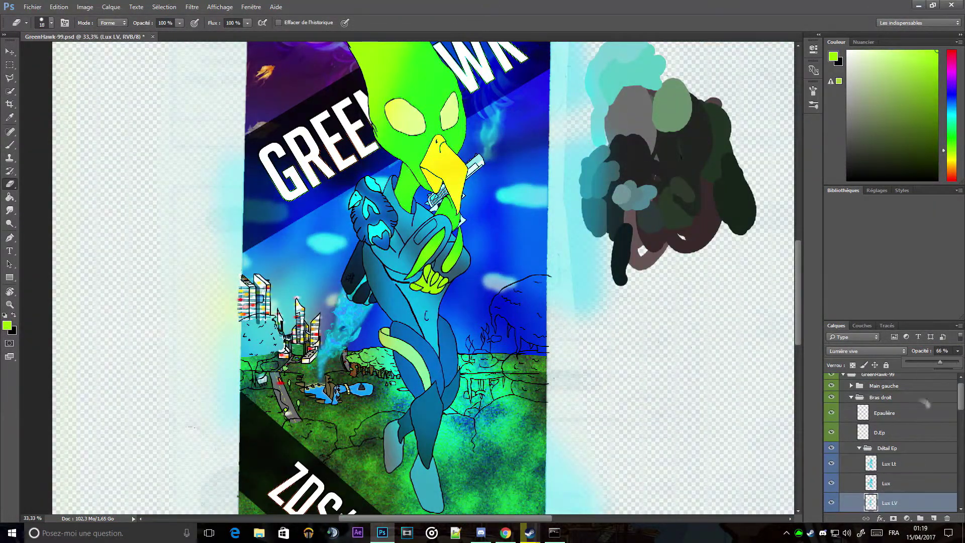
Step: Collapse Bras droit and hide the Coque HTC, Coque HTC pallete layers and Schéma group
click(851, 397)
click(881, 402)
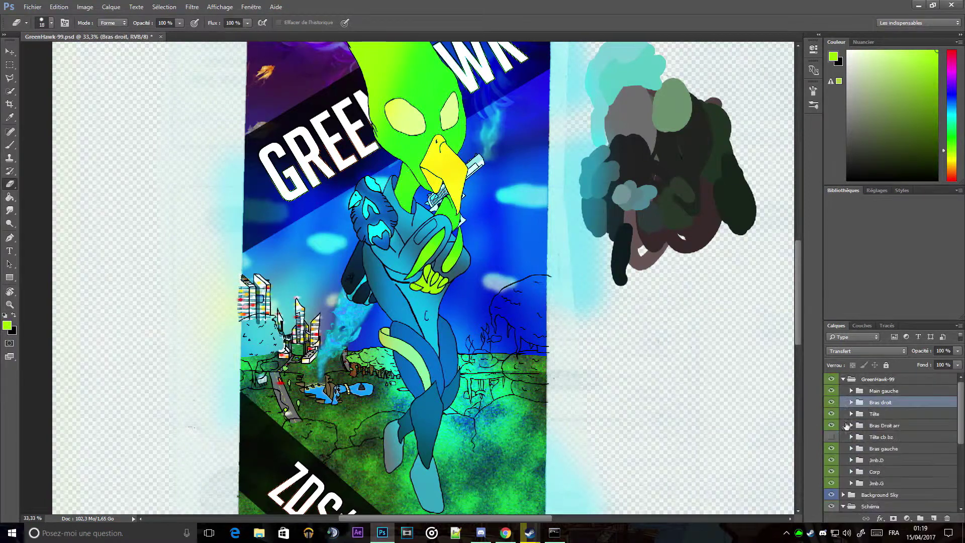
scroll(885, 442, down, 3)
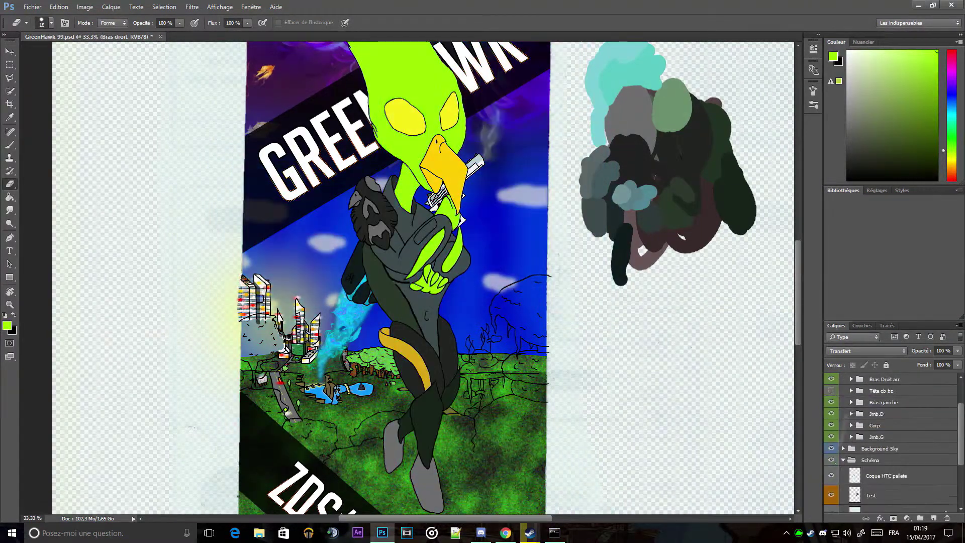
click(832, 472)
click(832, 492)
click(832, 454)
click(831, 437)
double_click(832, 436)
click(843, 437)
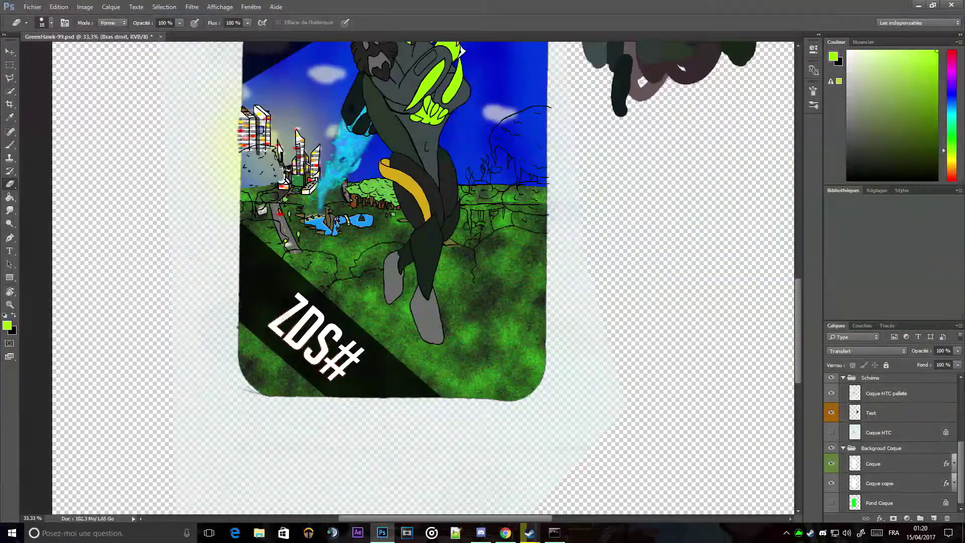
key(ctrl+plus)
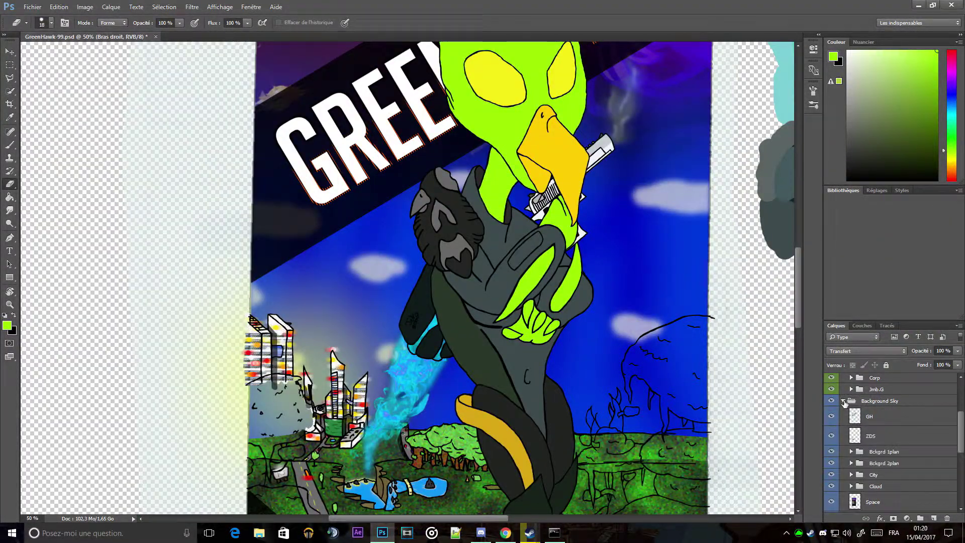
Step: Rename the Background Sky group to Background
double_click(898, 400)
key(Return)
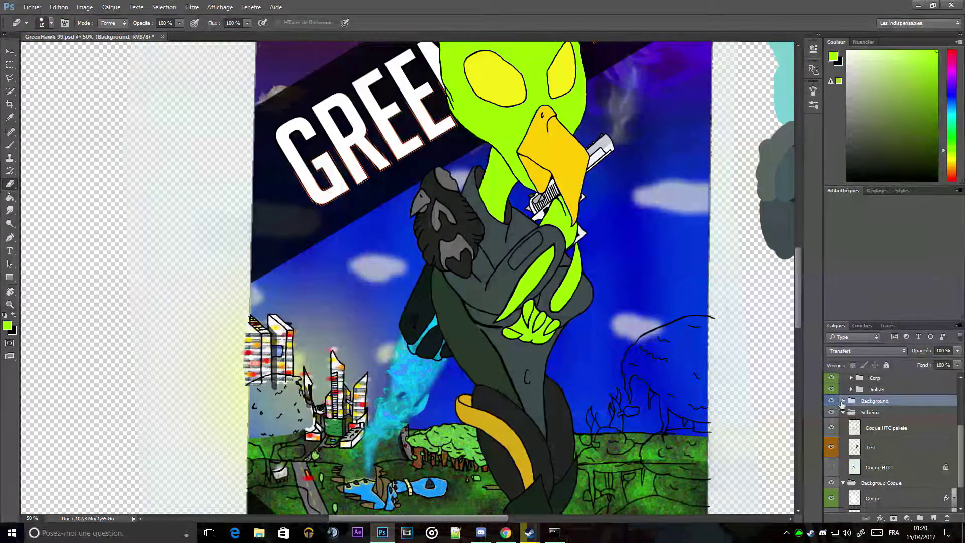
scroll(882, 453, down, 3)
scroll(880, 493, down, 1)
Step: Add a new layer above Calque 1 and name the layers Om and Ec
click(839, 475)
key(ctrl+shift+alt+n)
click(842, 462)
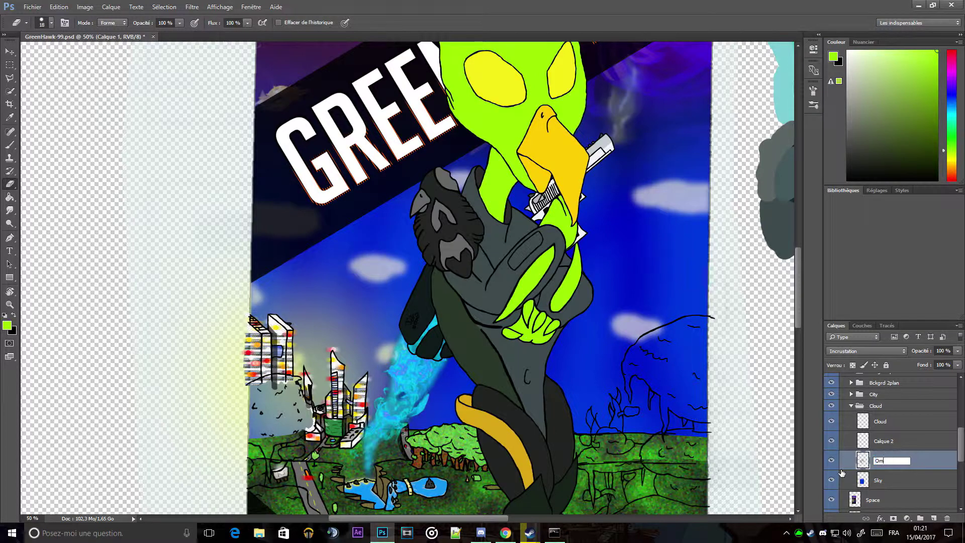
click(885, 440)
double_click(877, 441)
text(Ec)
key(Return)
Step: Paint soft white cloud streaks on the left and right sky with a 0%-hardness brush
key(b)
right_click(410, 229)
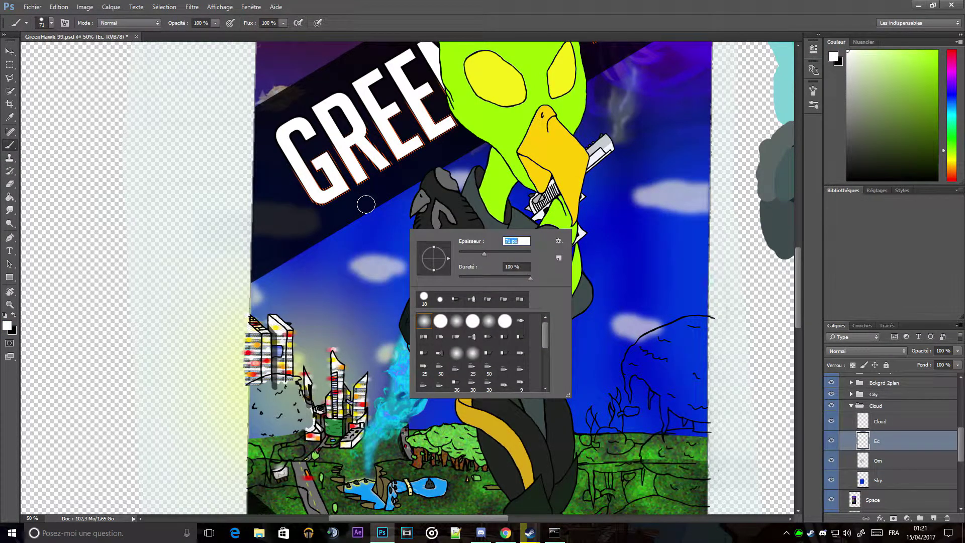
click(459, 278)
key(Return)
drag(329, 299, 374, 148)
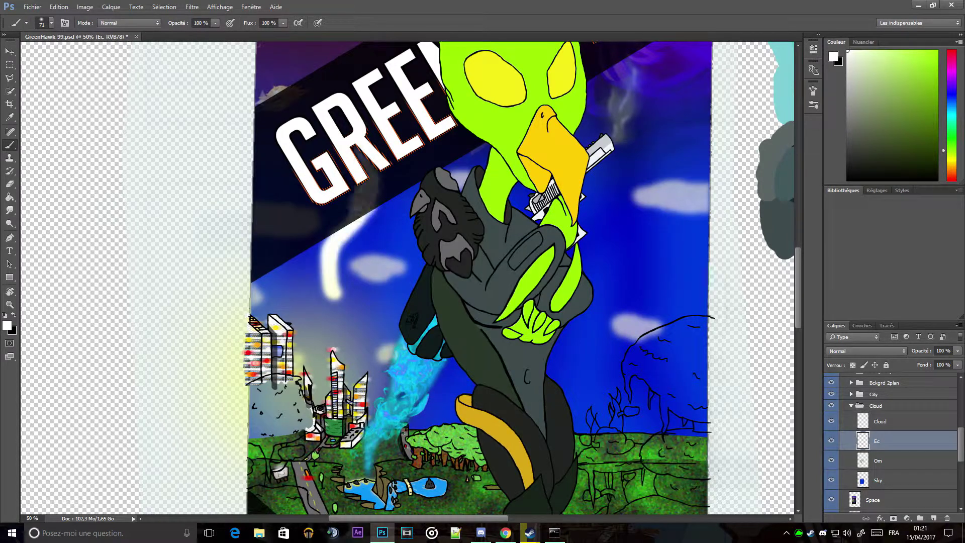
mouse_move(701, 261)
mouse_down()
mouse_move(568, 372)
mouse_move(623, 384)
mouse_up()
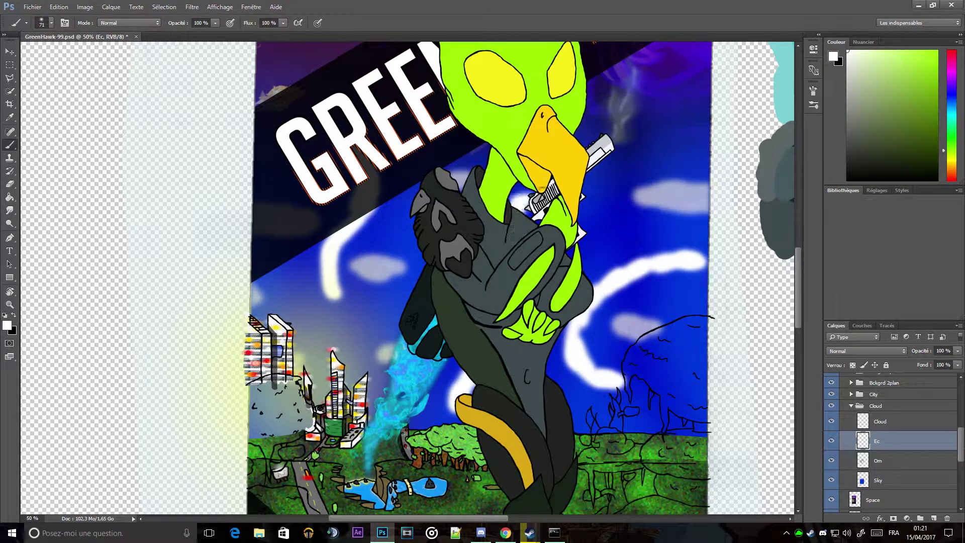
mouse_move(329, 291)
mouse_down()
mouse_move(374, 322)
mouse_move(352, 289)
mouse_up()
right_click(452, 318)
key(Return)
Step: Set the Ec layer to Incrustation and apply a Gaussian blur of about 29 px
scroll(835, 397, down, 3)
click(865, 351)
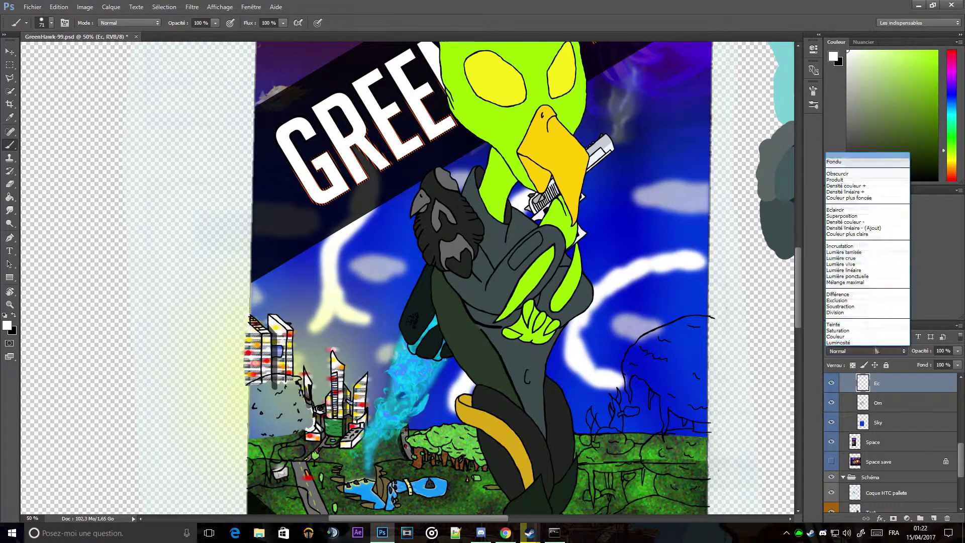
click(849, 249)
click(192, 6)
click(143, 185)
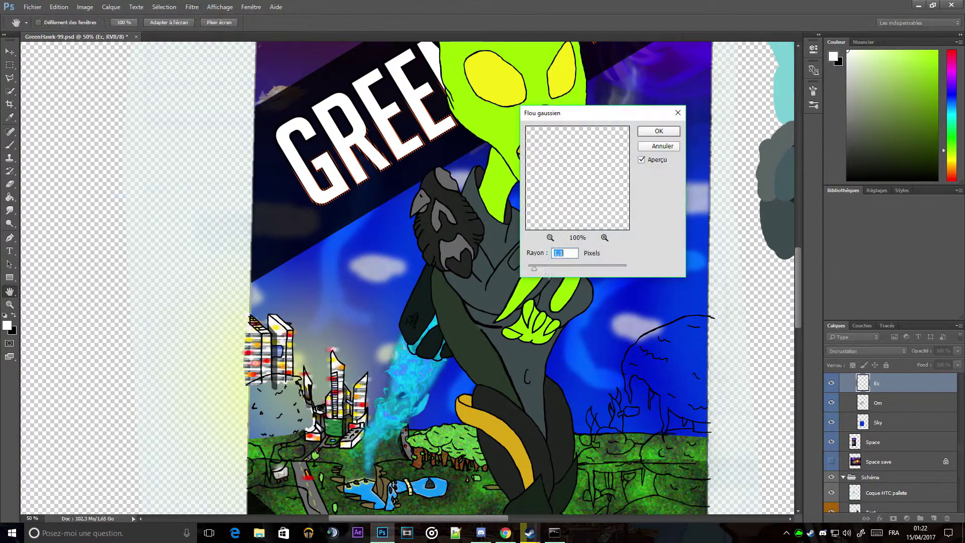
drag(555, 270, 576, 278)
key(Return)
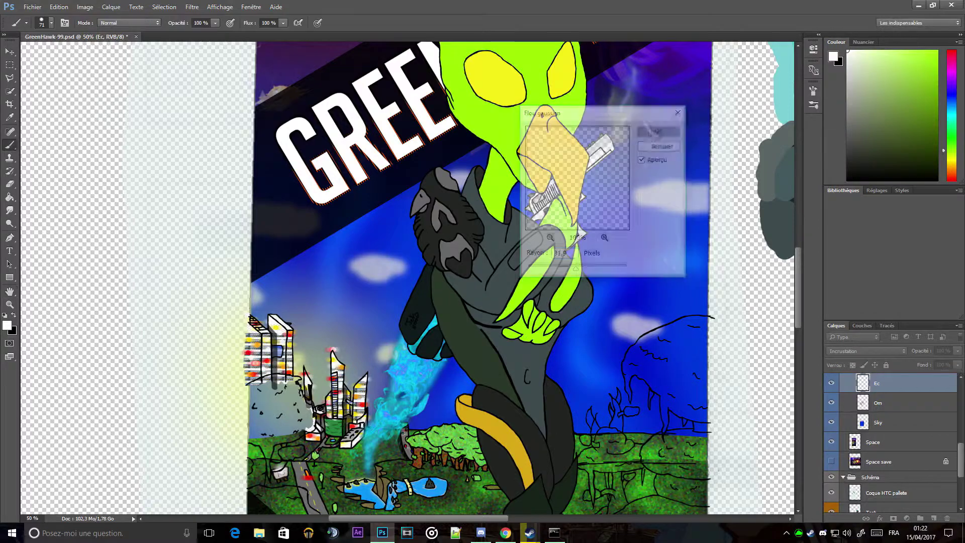
Step: Collapse the Background group, expand Bras gauche and select the layers from Jet Pack to trstr
key(b)
scroll(477, 277, down, 3)
scroll(432, 336, up, 3)
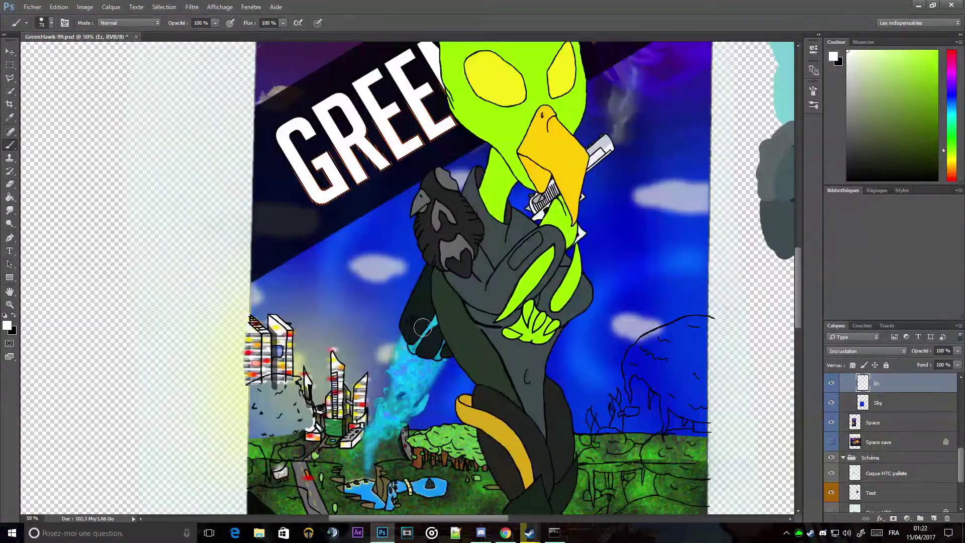
scroll(431, 336, up, 3)
key(ctrl+minus)
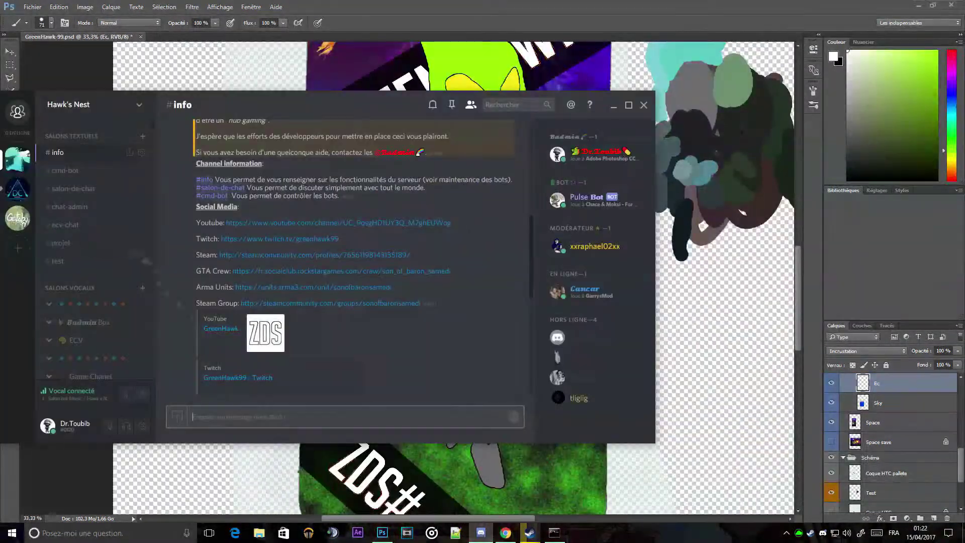
scroll(463, 408, up, 1)
scroll(463, 408, up, 2)
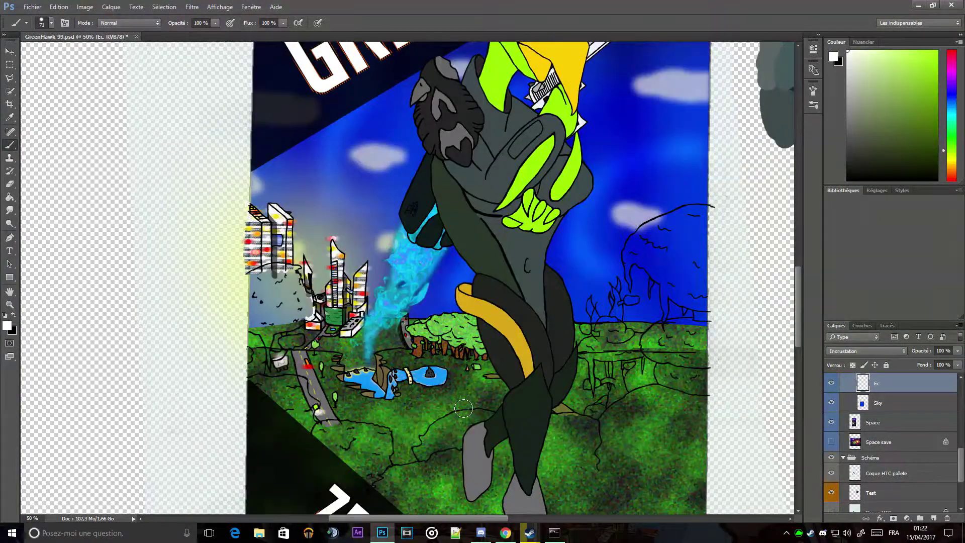
scroll(464, 408, up, 1)
scroll(851, 390, up, 2)
scroll(852, 390, up, 2)
scroll(848, 403, up, 2)
scroll(846, 418, up, 2)
click(844, 424)
scroll(849, 412, up, 2)
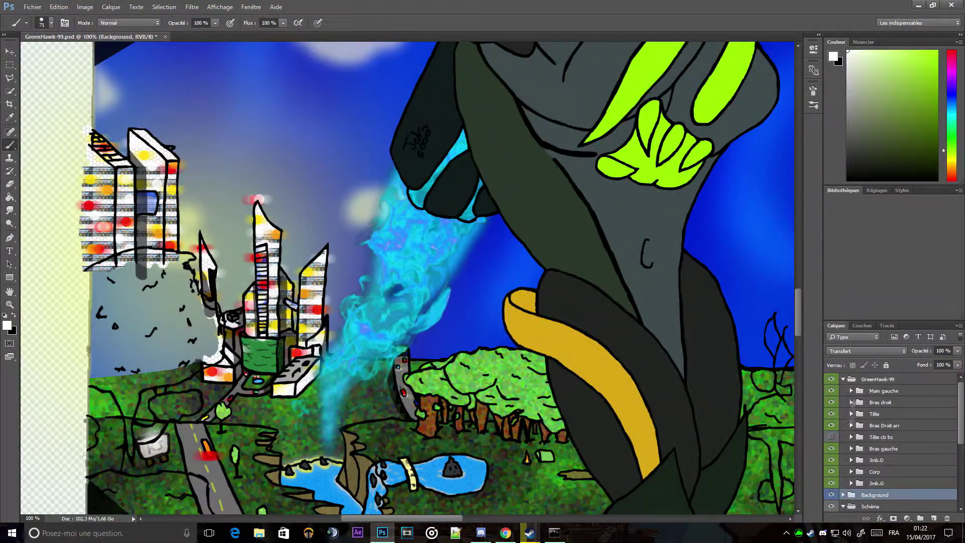
click(851, 449)
shift+click(879, 495)
Step: Gather the selected jet pack layers into a new group named Jet Pack
scroll(879, 492, down, 1)
scroll(880, 492, down, 1)
click(830, 490)
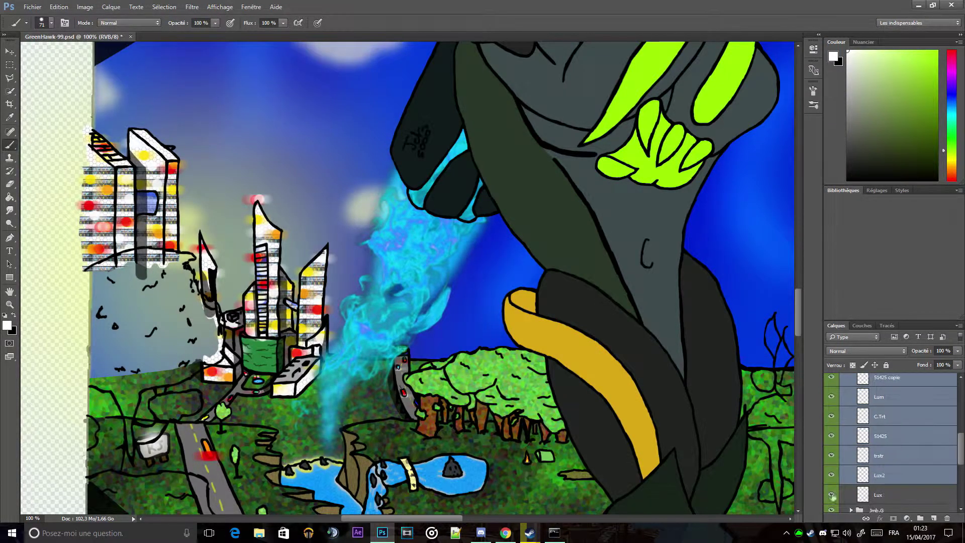
scroll(858, 482, up, 1)
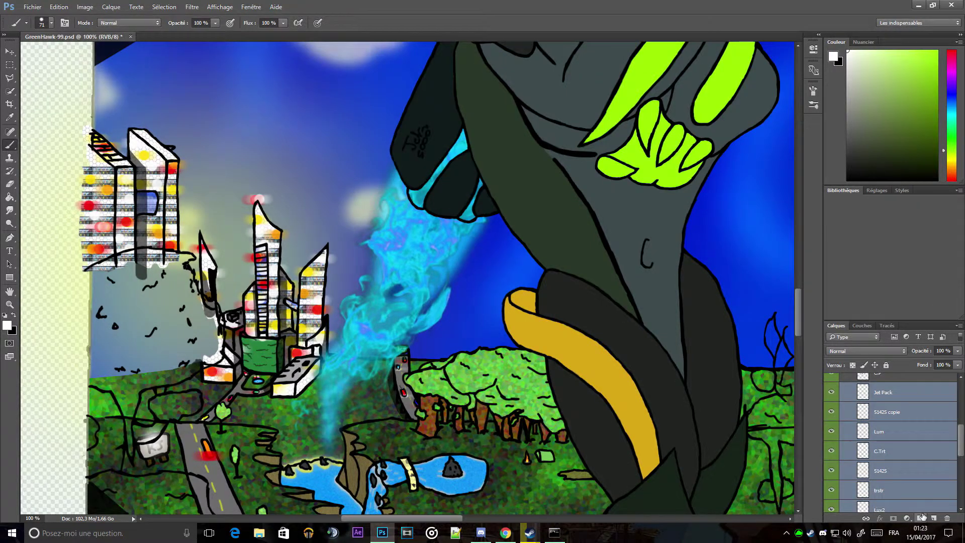
drag(884, 412, 921, 519)
double_click(889, 414)
text(Pack)
key(Return)
Step: Rename Calque 1 to C.DBD and open its Layer Style settings
scroll(538, 356, down, 2)
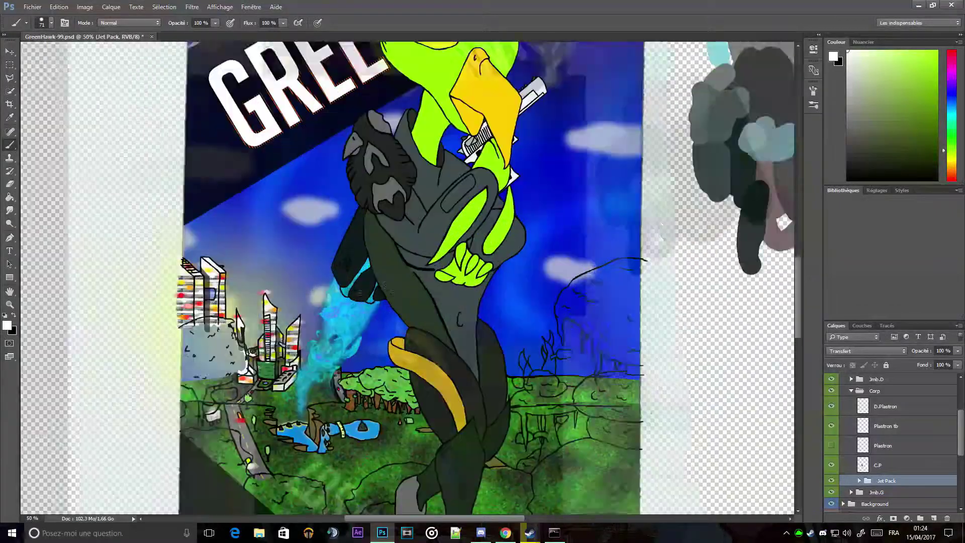
scroll(860, 442, up, 2)
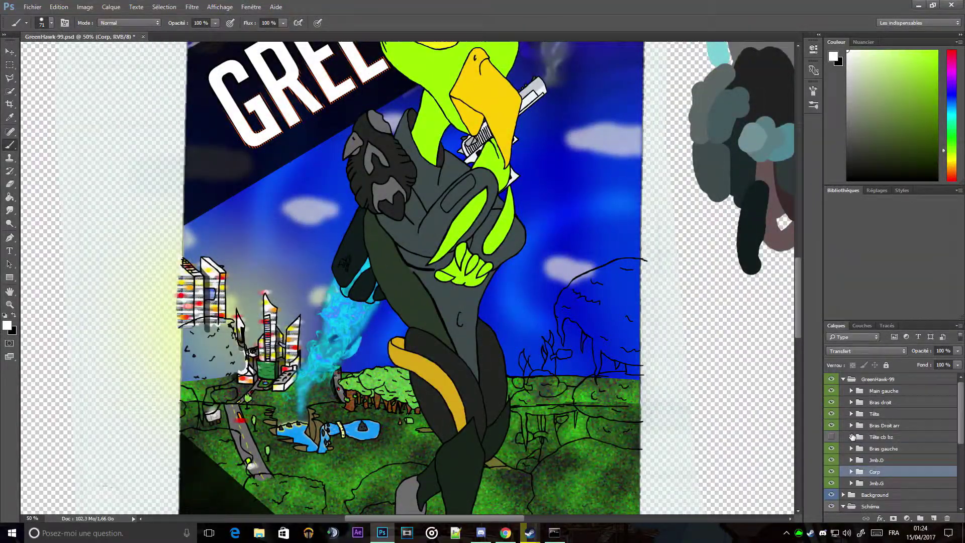
key(Print)
drag(823, 371, 955, 513)
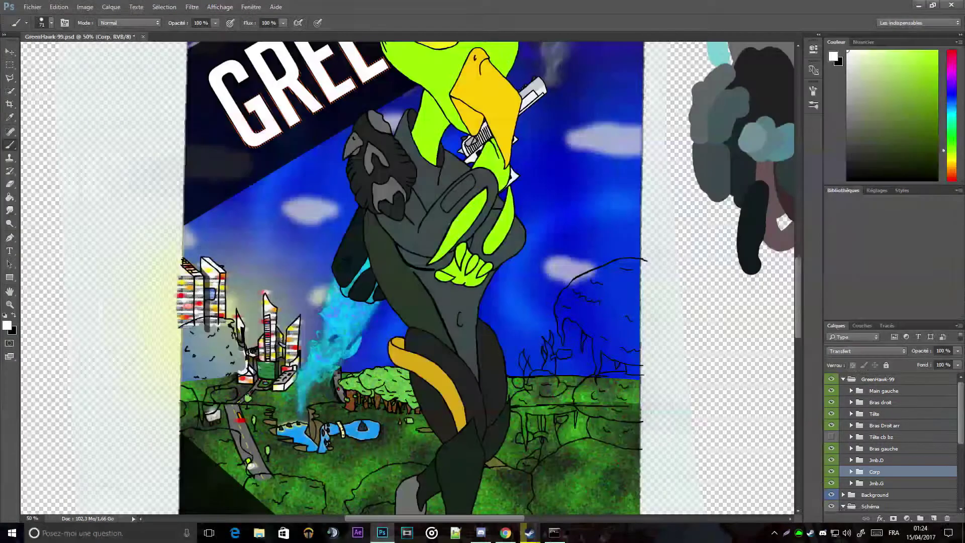
text(DBD)
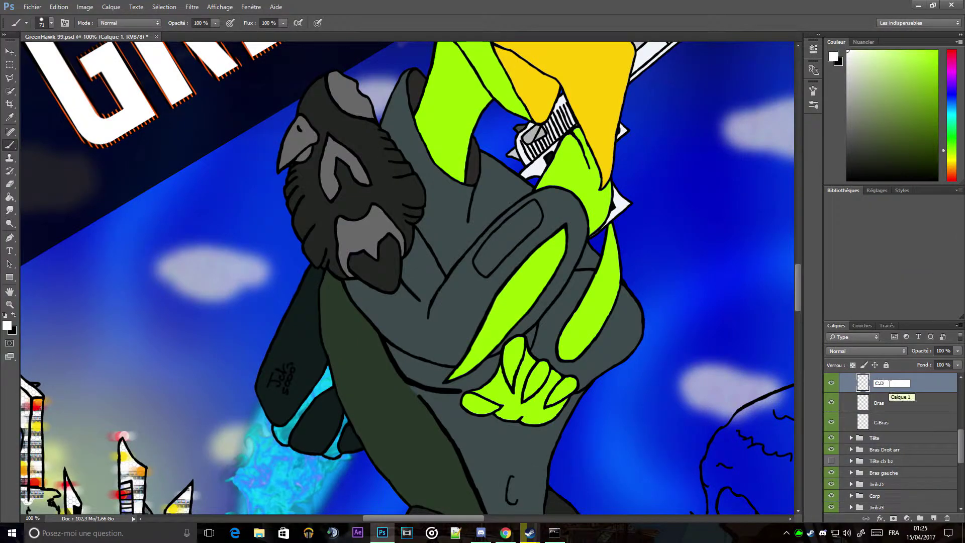
key(Return)
double_click(899, 408)
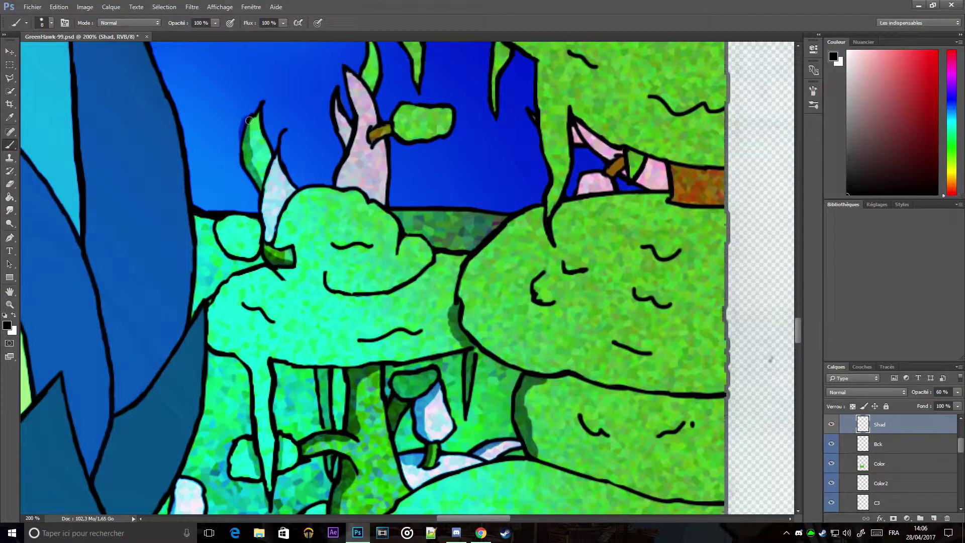
Step: Lighten the shadow on the green and small leaves and shade the pink leaf's left side
key(e)
drag(259, 164, 252, 125)
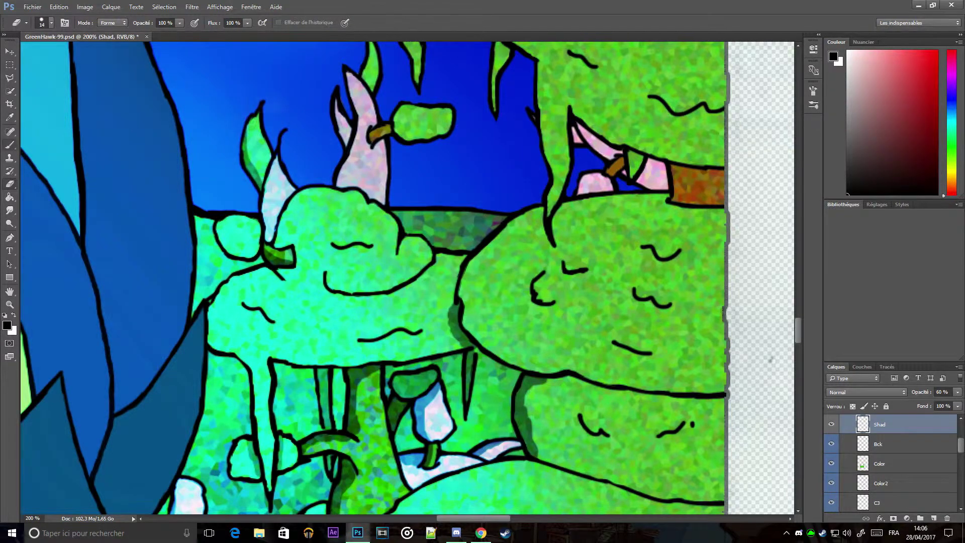
drag(266, 201, 236, 249)
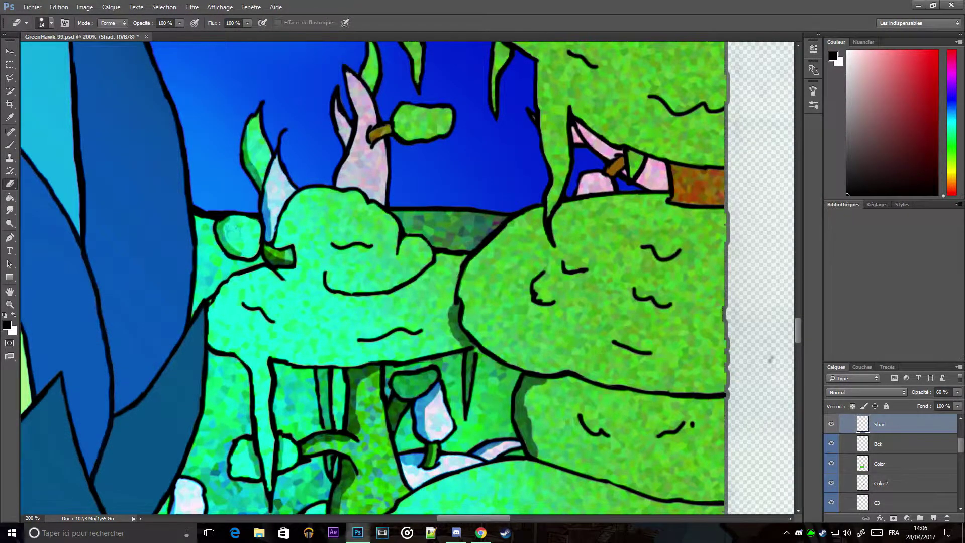
key(b)
mouse_move(352, 186)
mouse_down()
mouse_move(354, 110)
mouse_move(344, 143)
mouse_move(336, 90)
mouse_up()
key(e)
drag(352, 134, 342, 110)
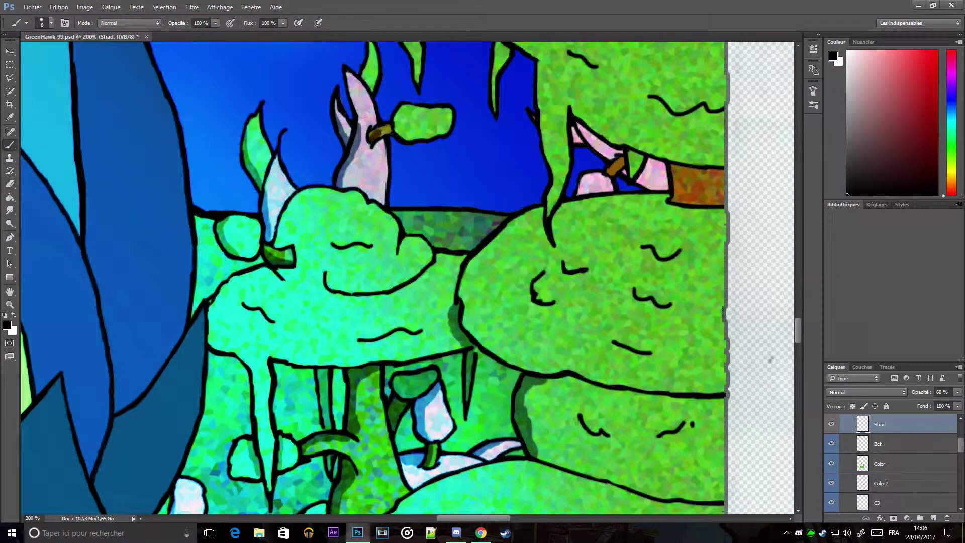
Step: Add dark shading near the leaf stem, alternating between brush and eraser
key(b)
mouse_move(365, 138)
mouse_down()
mouse_move(374, 151)
mouse_move(372, 131)
mouse_move(448, 130)
mouse_up()
key(e)
key(b)
key(e)
key(b)
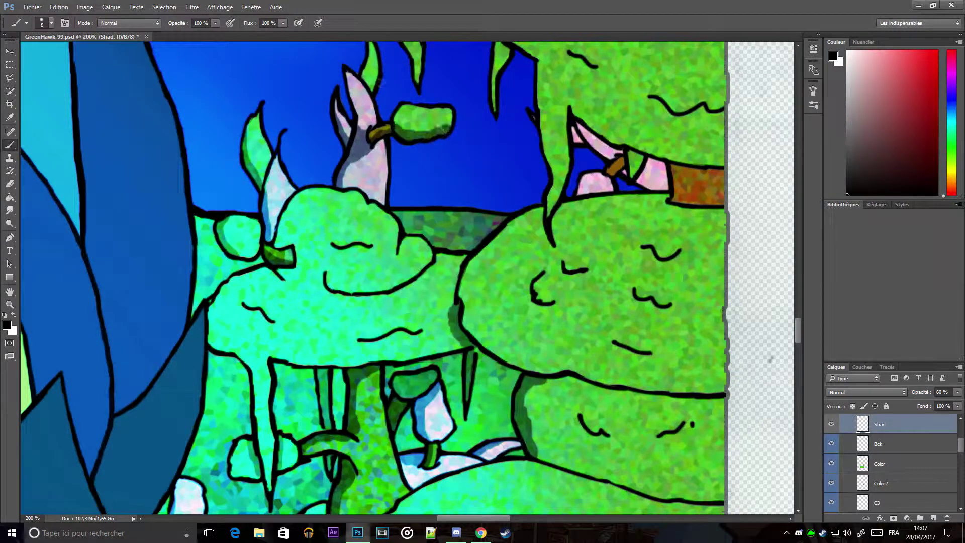
key(e)
scroll(380, 76, up, 3)
key(b)
Step: Paint dark shadows along the small leaf, the pink area and the brown branch
drag(495, 261, 497, 194)
key(e)
drag(500, 266, 483, 234)
key(b)
drag(631, 325, 639, 307)
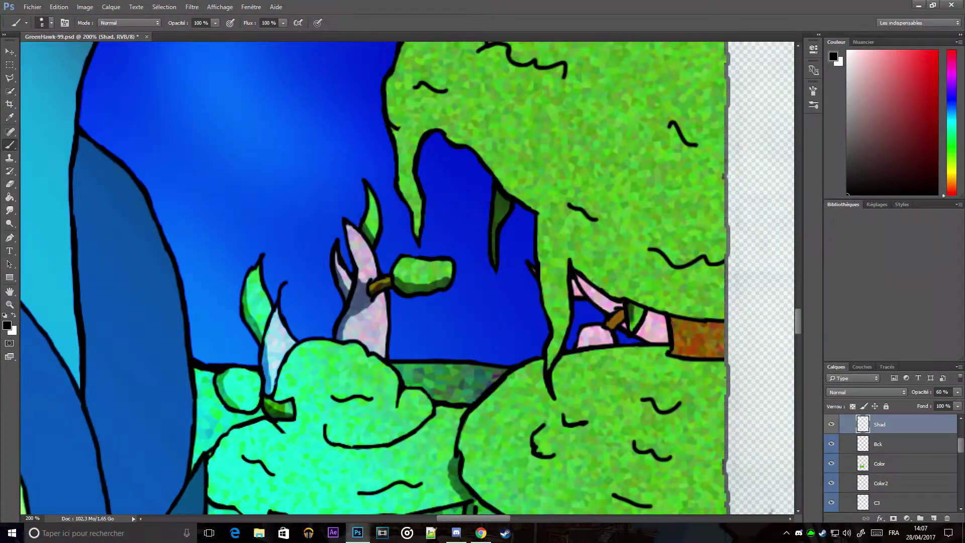
mouse_move(578, 279)
mouse_down()
mouse_move(611, 301)
mouse_move(613, 289)
mouse_up()
key(e)
key(b)
drag(653, 322, 699, 327)
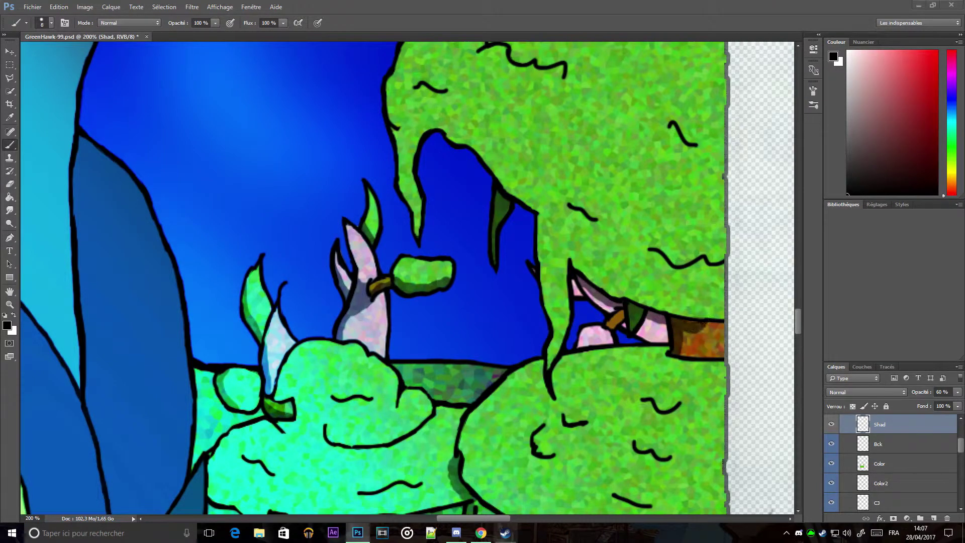
click(506, 533)
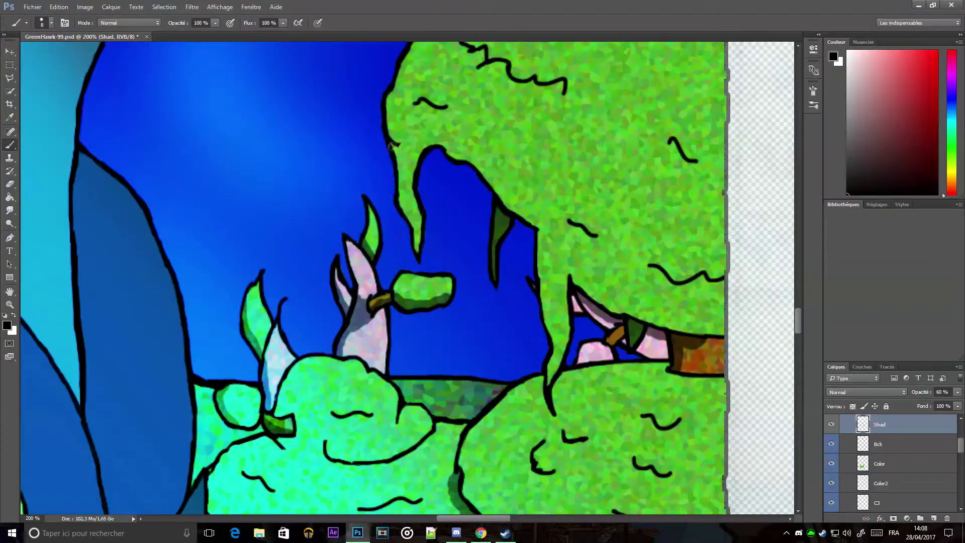
Step: Shade both edges of the green drip and darken the pink hand and branch
drag(393, 146, 416, 250)
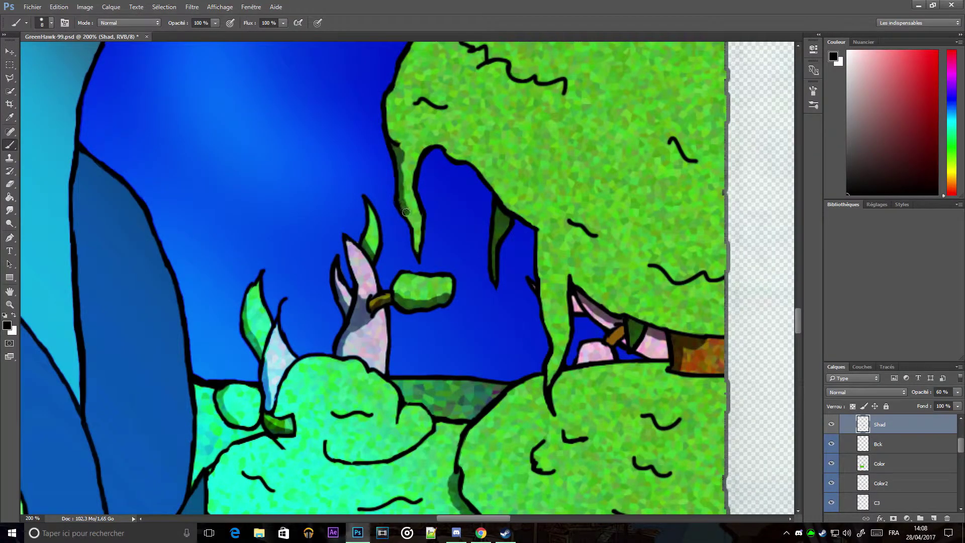
key(e)
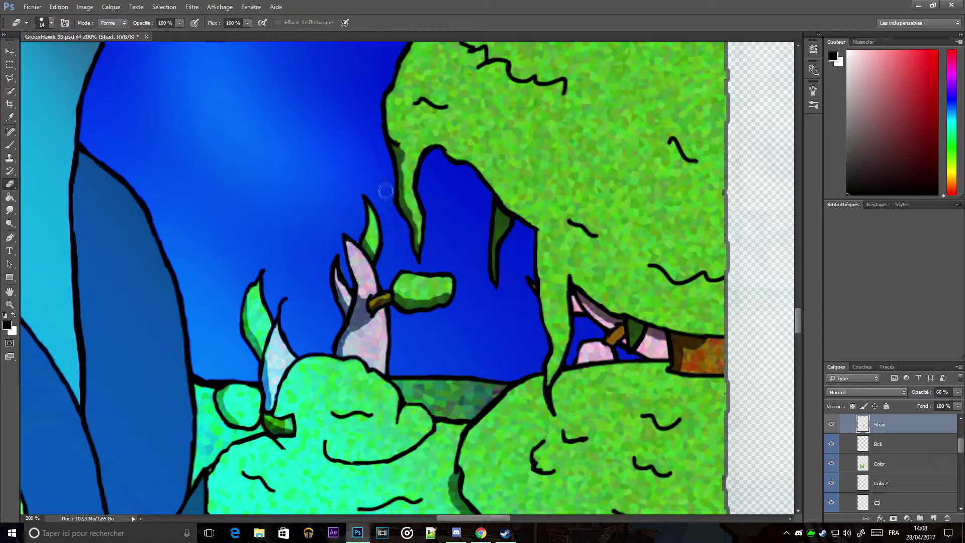
key(b)
drag(556, 384, 538, 231)
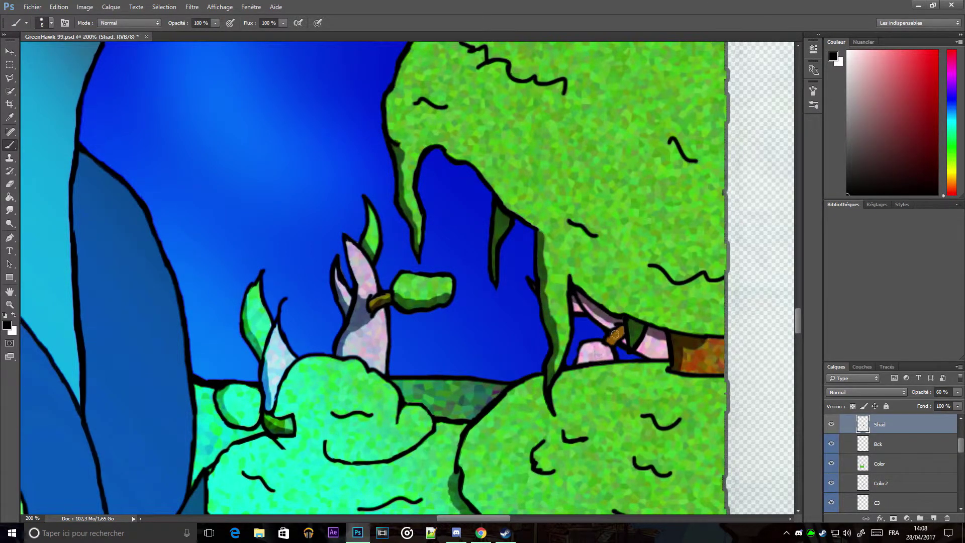
drag(606, 345, 581, 358)
mouse_move(681, 331)
mouse_down()
mouse_move(699, 347)
mouse_move(722, 342)
mouse_up()
Step: Paint a broad dark shadow under the branch across the bush and its squiggle lines
mouse_move(668, 368)
mouse_down()
mouse_move(568, 376)
mouse_move(723, 384)
mouse_move(718, 400)
mouse_move(595, 398)
mouse_move(634, 374)
mouse_up()
drag(632, 410, 721, 419)
drag(596, 397, 552, 387)
drag(558, 423, 562, 430)
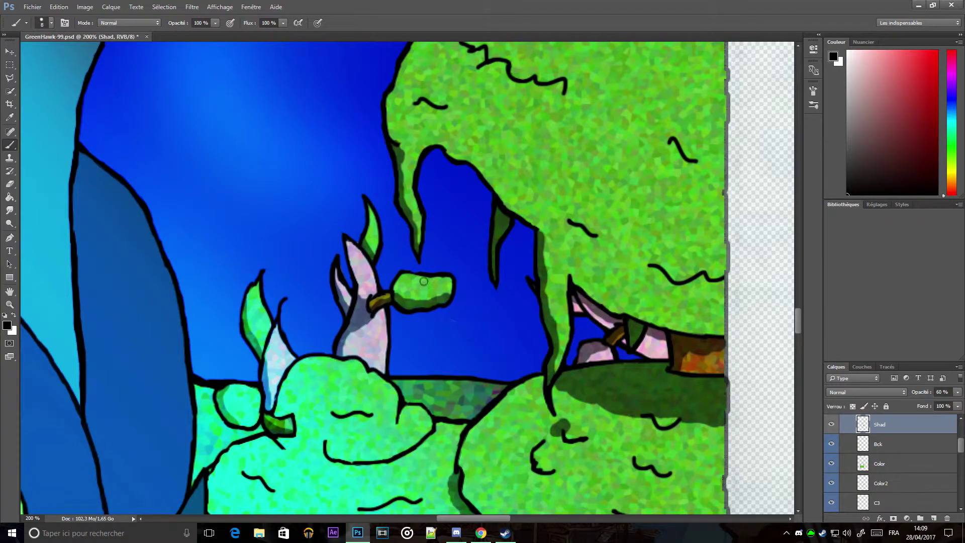
mouse_move(540, 449)
mouse_down()
mouse_move(553, 477)
mouse_move(592, 445)
mouse_up()
drag(628, 450, 638, 457)
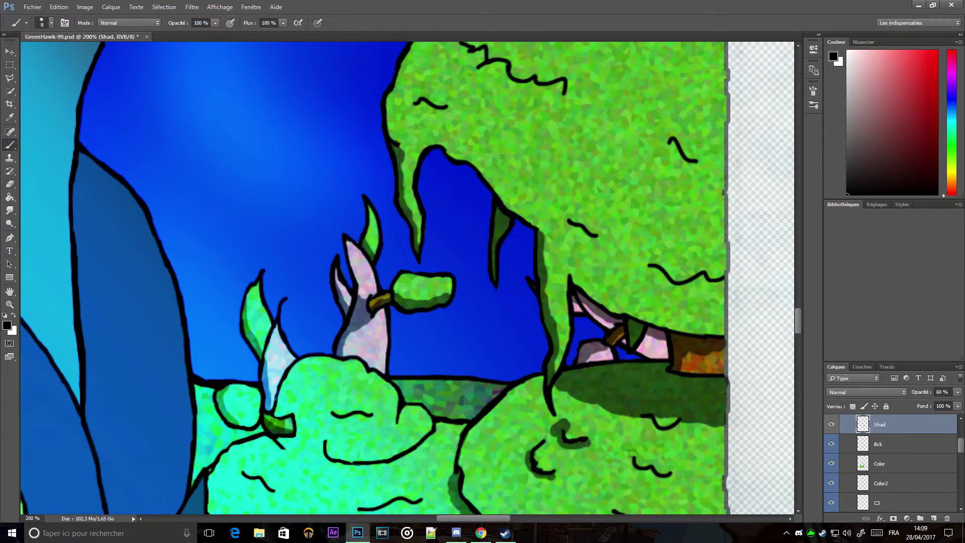
key(ctrl+minus)
key(ctrl+plus)
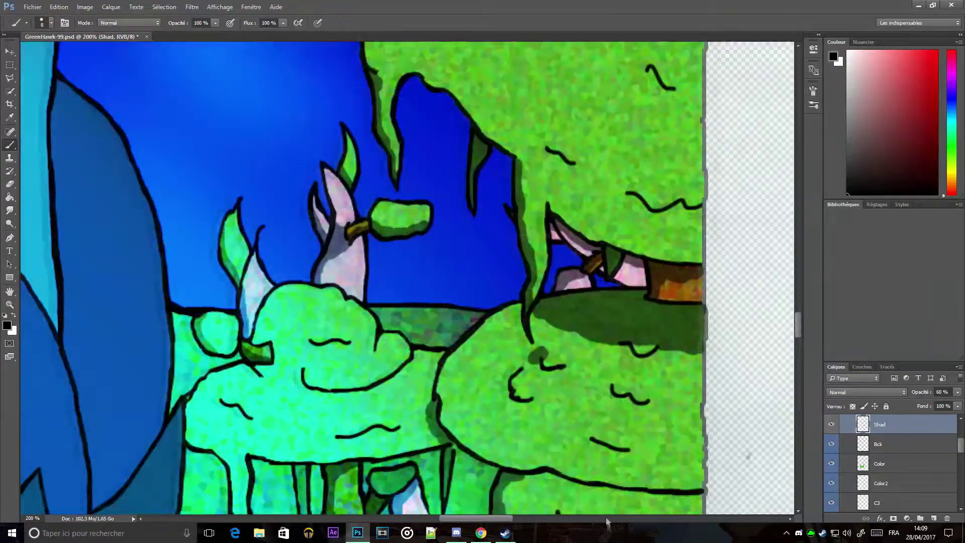
key(ctrl+minus)
scroll(540, 442, left, 5)
Step: Shade the tree's top edge and base plus the green drip's left and lower-left edges
scroll(538, 444, left, 5)
key(ctrl+plus)
key(ctrl+plus)
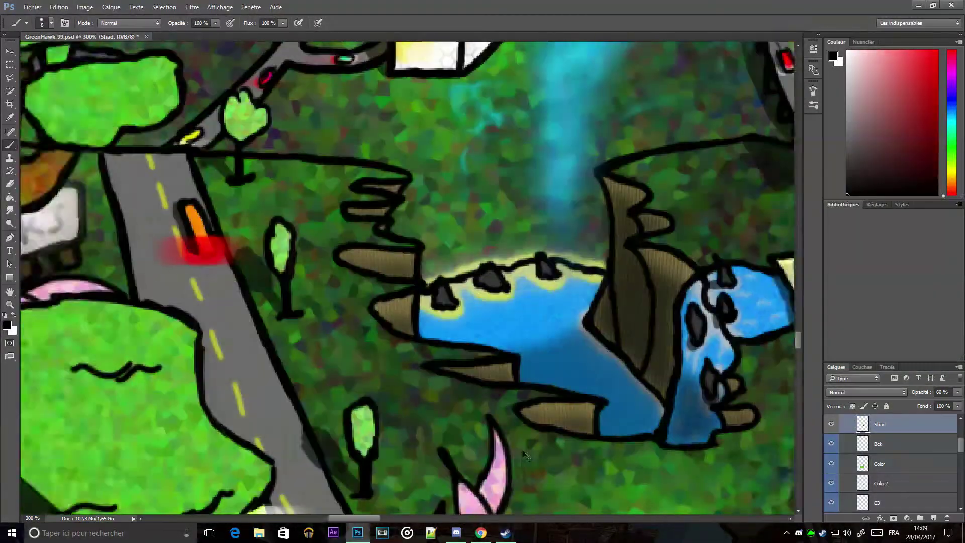
scroll(523, 451, left, 5)
scroll(523, 451, up, 5)
mouse_move(400, 274)
mouse_down()
mouse_move(369, 331)
mouse_move(403, 297)
mouse_move(513, 290)
mouse_up()
drag(403, 377, 317, 392)
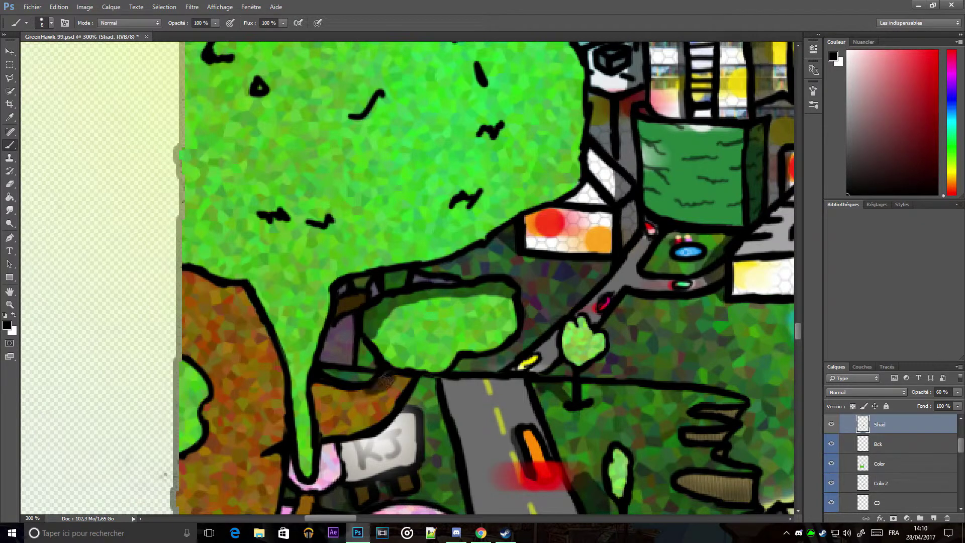
mouse_move(303, 425)
mouse_down()
mouse_move(282, 453)
mouse_move(276, 491)
mouse_move(302, 422)
mouse_move(269, 332)
mouse_up()
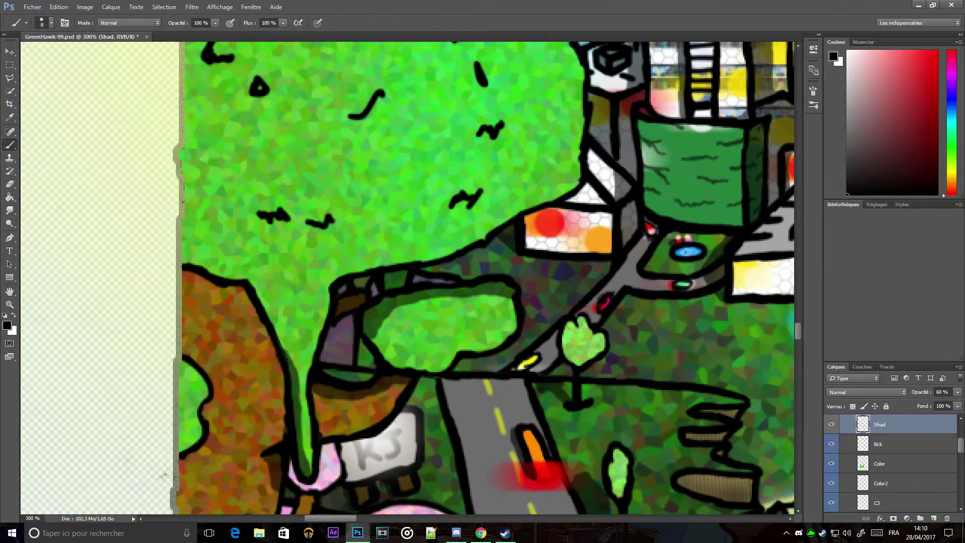
drag(182, 444, 174, 412)
key(e)
key(b)
Step: Shade the pink shape under the roadside sign and set the brush size to 4
scroll(291, 314, down, 3)
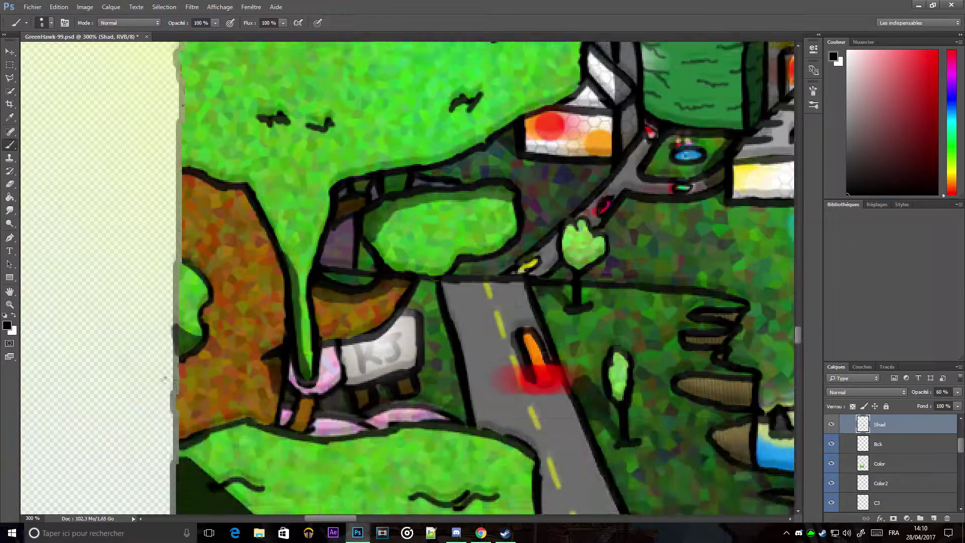
scroll(291, 315, down, 2)
drag(291, 314, 364, 365)
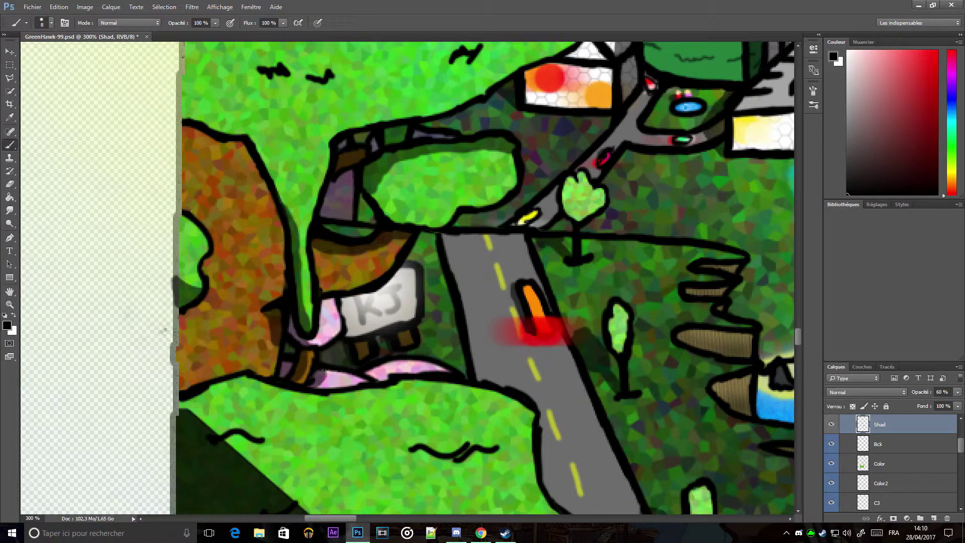
key(ctrl+minus)
key(ctrl+minus)
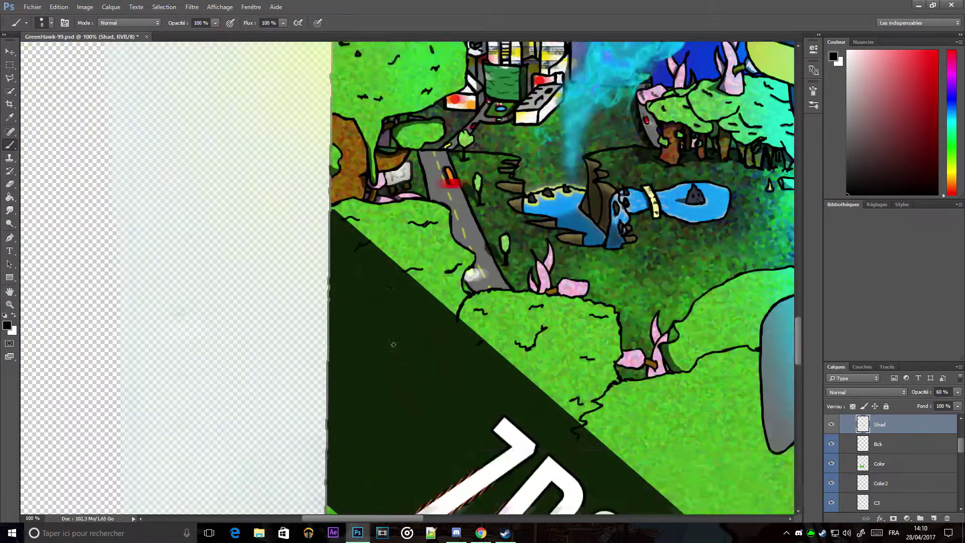
right_click(381, 355)
text(4)
key(Return)
key(ctrl+plus)
key(ctrl+plus)
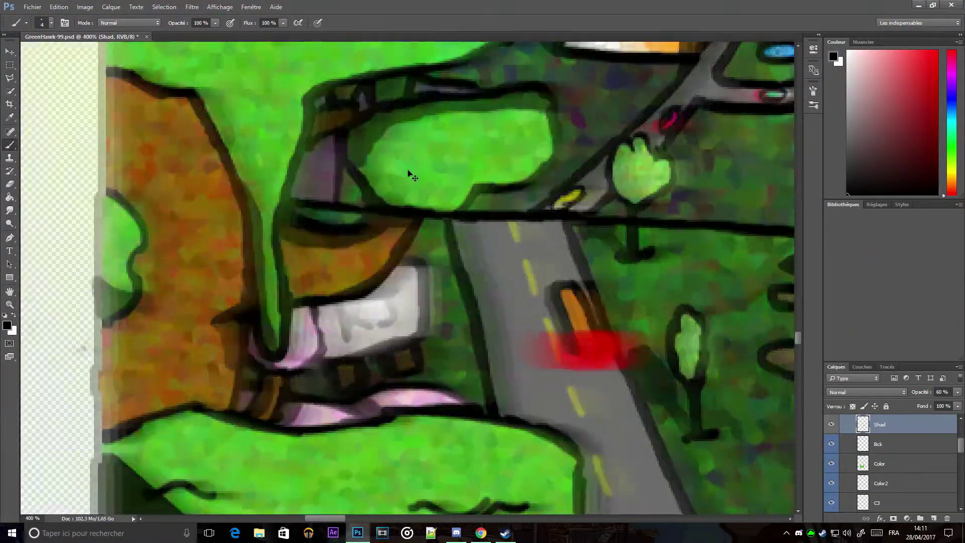
key(ctrl+plus)
Step: Dab small dark shadows under the black grass strokes across the canopy
drag(542, 145, 578, 126)
drag(356, 168, 381, 159)
drag(281, 151, 323, 160)
scroll(392, 154, up, 5)
scroll(392, 153, up, 1)
drag(402, 172, 447, 146)
drag(575, 197, 607, 185)
drag(565, 96, 581, 126)
drag(546, 70, 560, 54)
drag(269, 141, 295, 140)
mouse_move(224, 68)
mouse_down()
mouse_move(246, 103)
mouse_move(249, 84)
mouse_move(277, 118)
mouse_up()
Step: Shade along the wavy grass stroke, the small mark and strokes near the tree's edge
scroll(250, 84, up, 5)
drag(394, 149, 453, 116)
drag(472, 68, 485, 98)
mouse_move(582, 105)
mouse_down()
mouse_move(601, 151)
mouse_move(641, 181)
mouse_up()
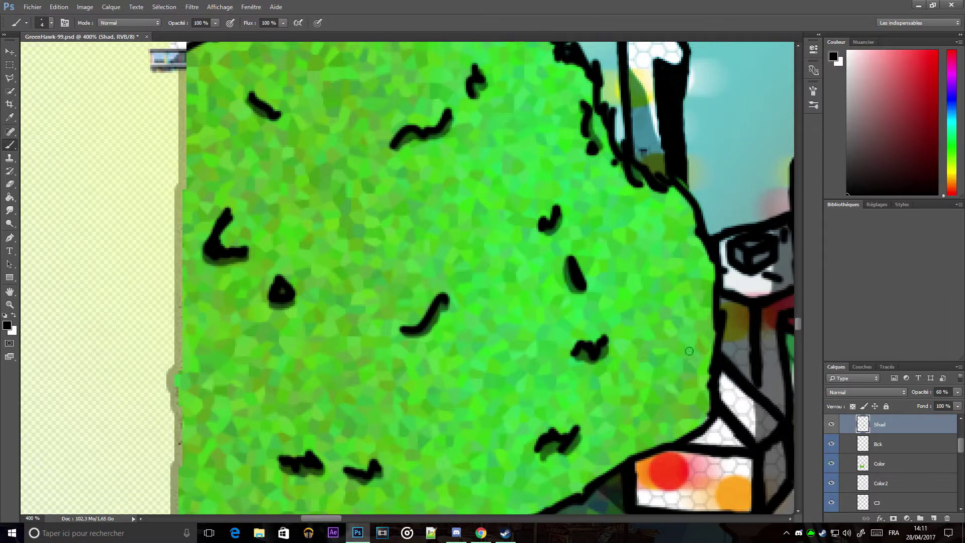
key(ctrl+minus)
key(ctrl+minus)
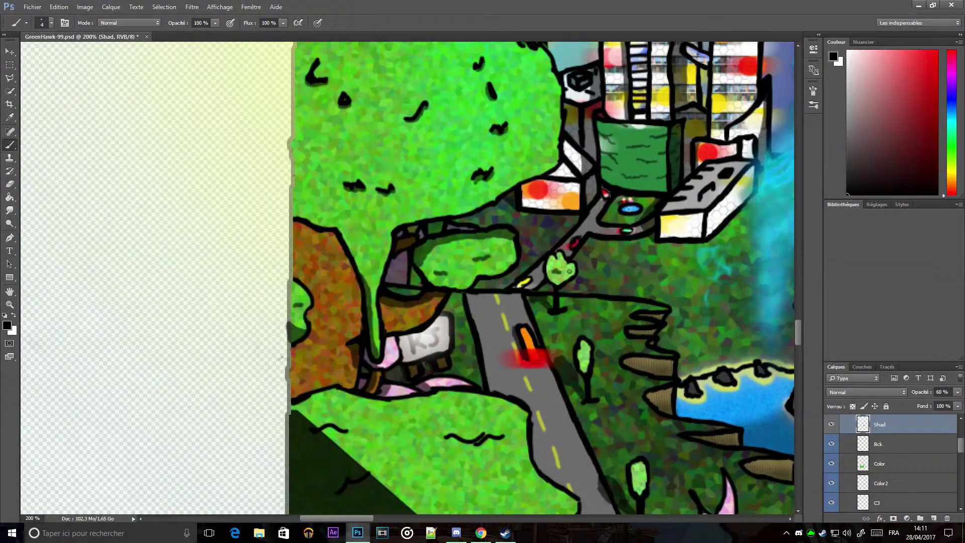
scroll(543, 277, down, 3)
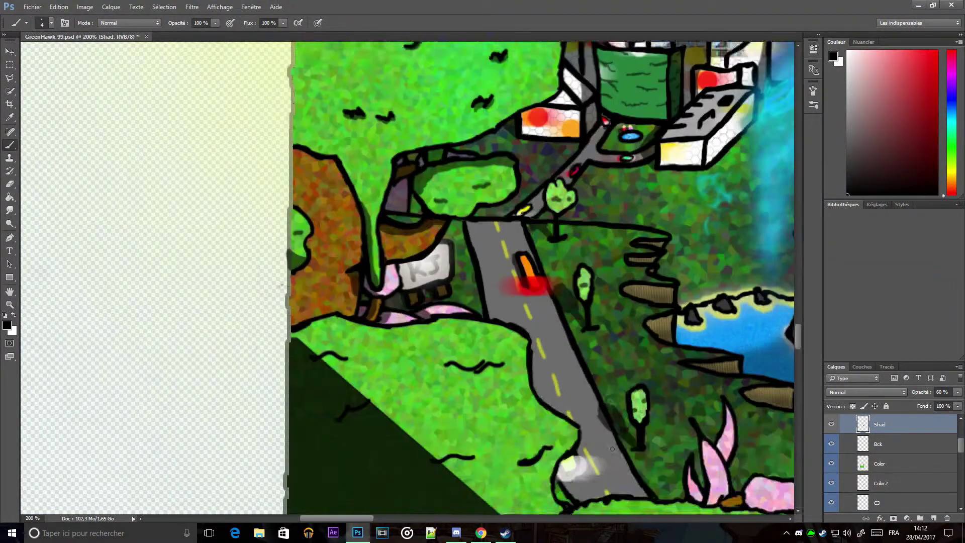
scroll(543, 277, down, 2)
Step: Darken shadows under the wavy grass line and pink flower, then select the Color layer's Eraser
drag(345, 310, 329, 308)
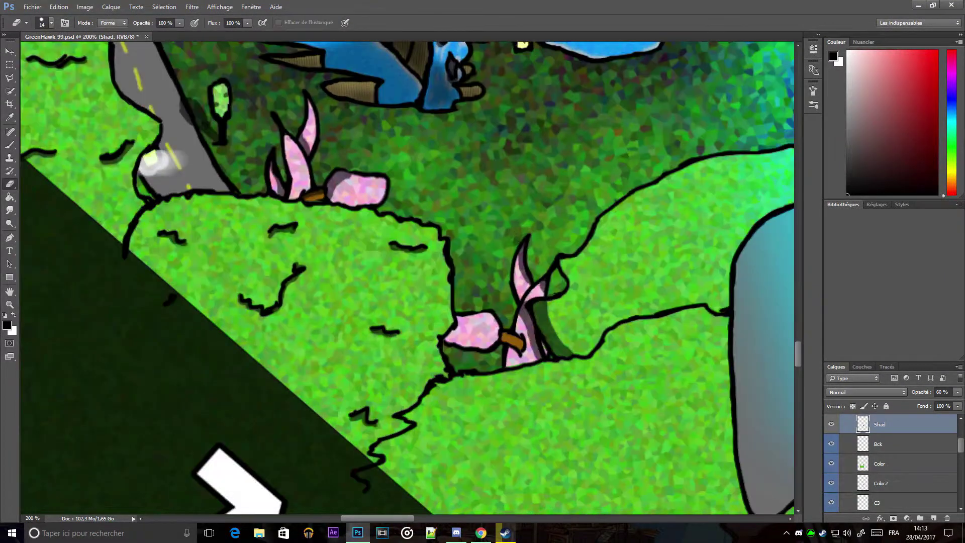
drag(445, 327, 468, 344)
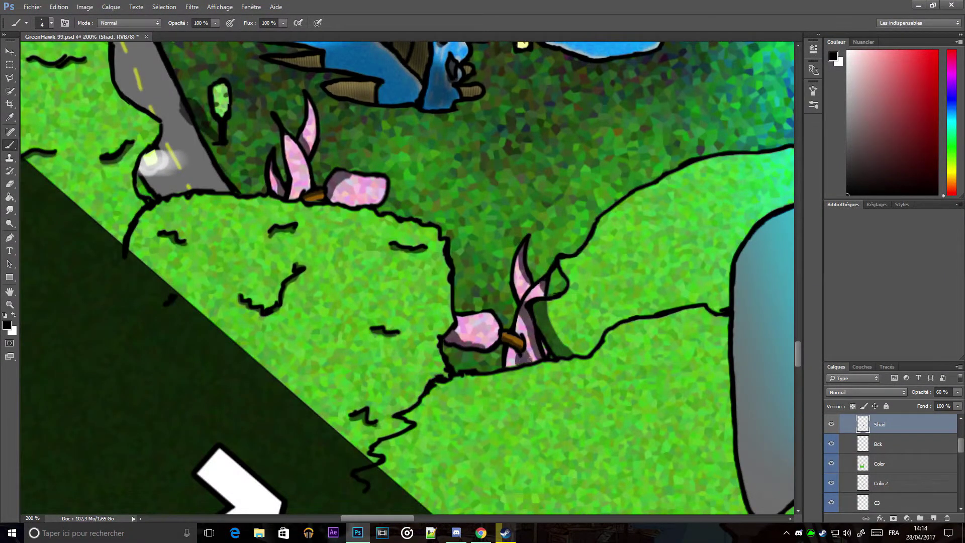
click(873, 469)
key(e)
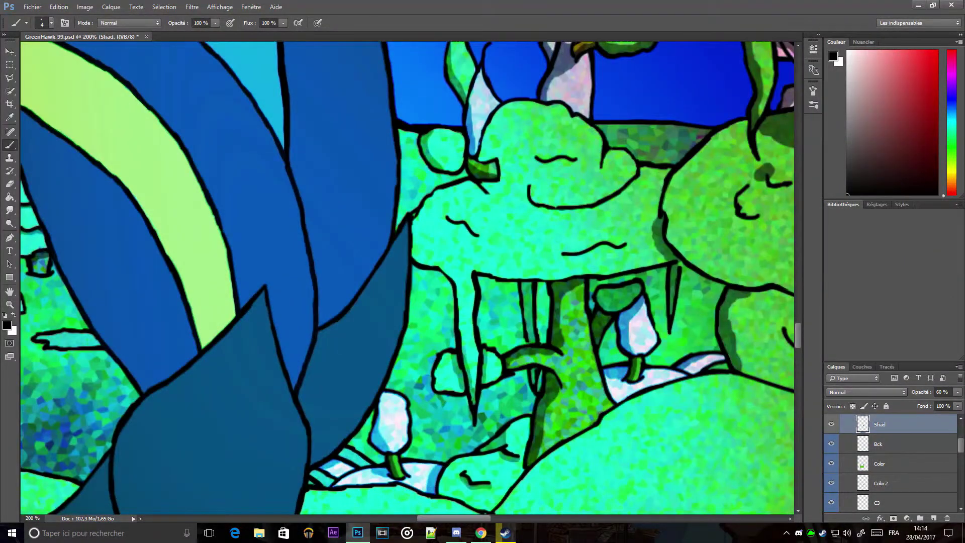
Step: Draw a thin dark line up the foliage and extend the shadow under the right bush's black line
drag(465, 359, 458, 298)
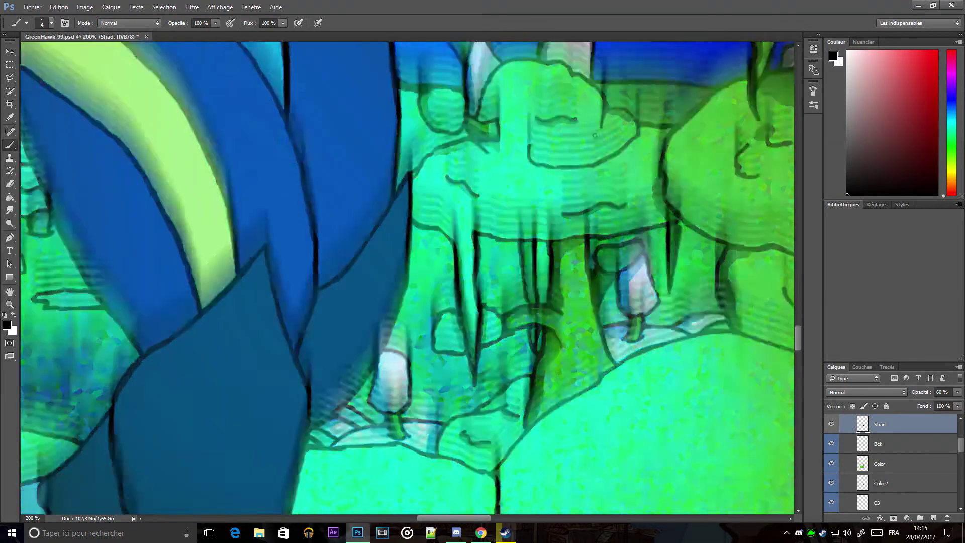
drag(553, 281, 326, 271)
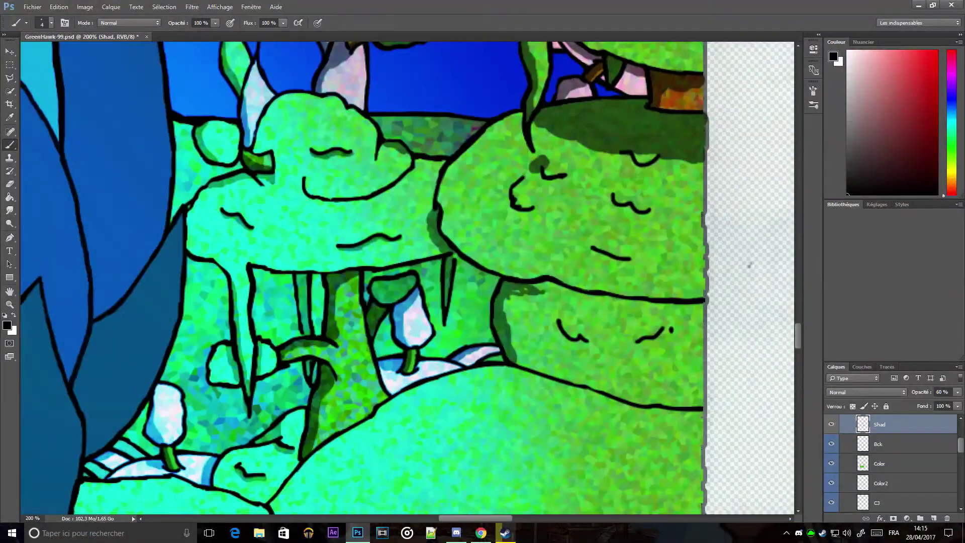
drag(558, 297, 676, 316)
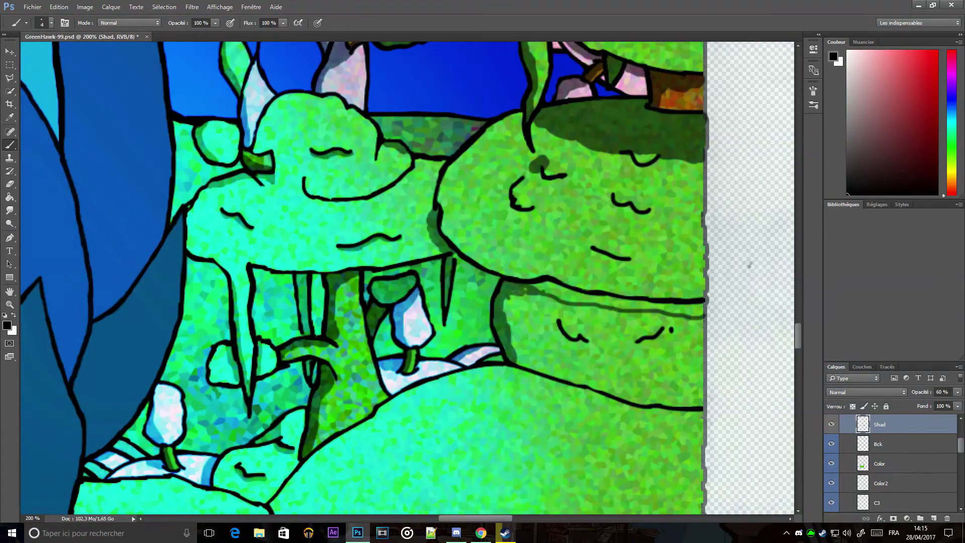